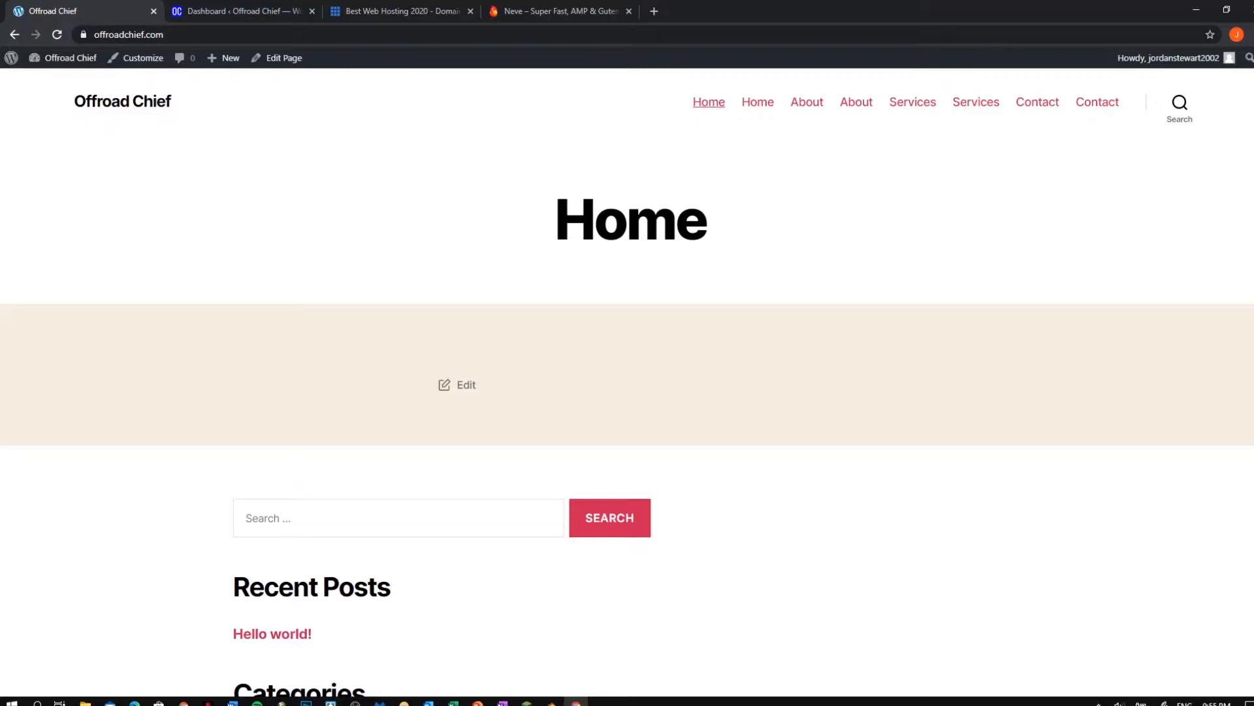
{"action": "left_click", "coordinate": [196, 35]}
{"action": "left_click", "coordinate": [196, 35]}
{"action": "left_click_drag", "start_coordinate": [196, 35], "coordinate": [93, 34]}
{"action": "left_click", "coordinate": [274, 150]}
Switch to the Bluehost page and review its hosting features, starting price and money-back offer.
{"action": "left_click", "coordinate": [401, 11]}
{"action": "scroll", "coordinate": [628, 372], "scroll_direction": "down", "scroll_amount": 6}
{"action": "scroll", "coordinate": [627, 373], "scroll_direction": "up", "scroll_amount": 6}
{"action": "left_click_drag", "start_coordinate": [461, 326], "coordinate": [242, 302]}
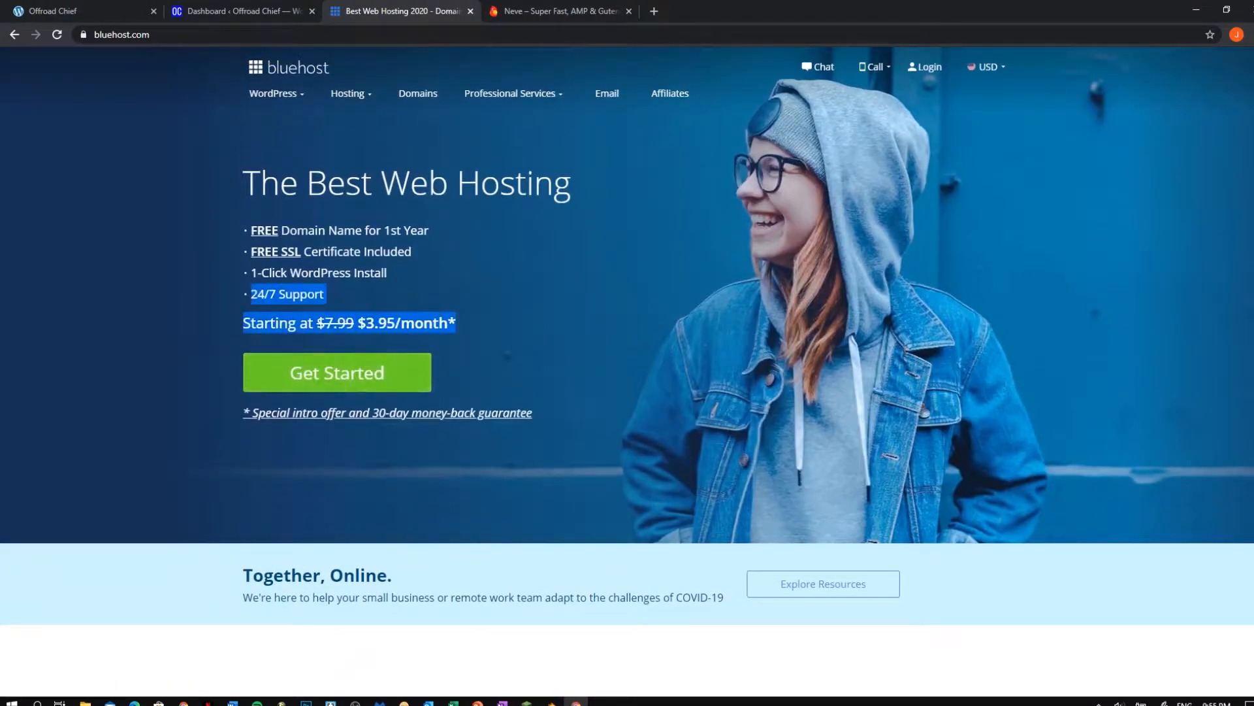
{"action": "left_click", "coordinate": [242, 301]}
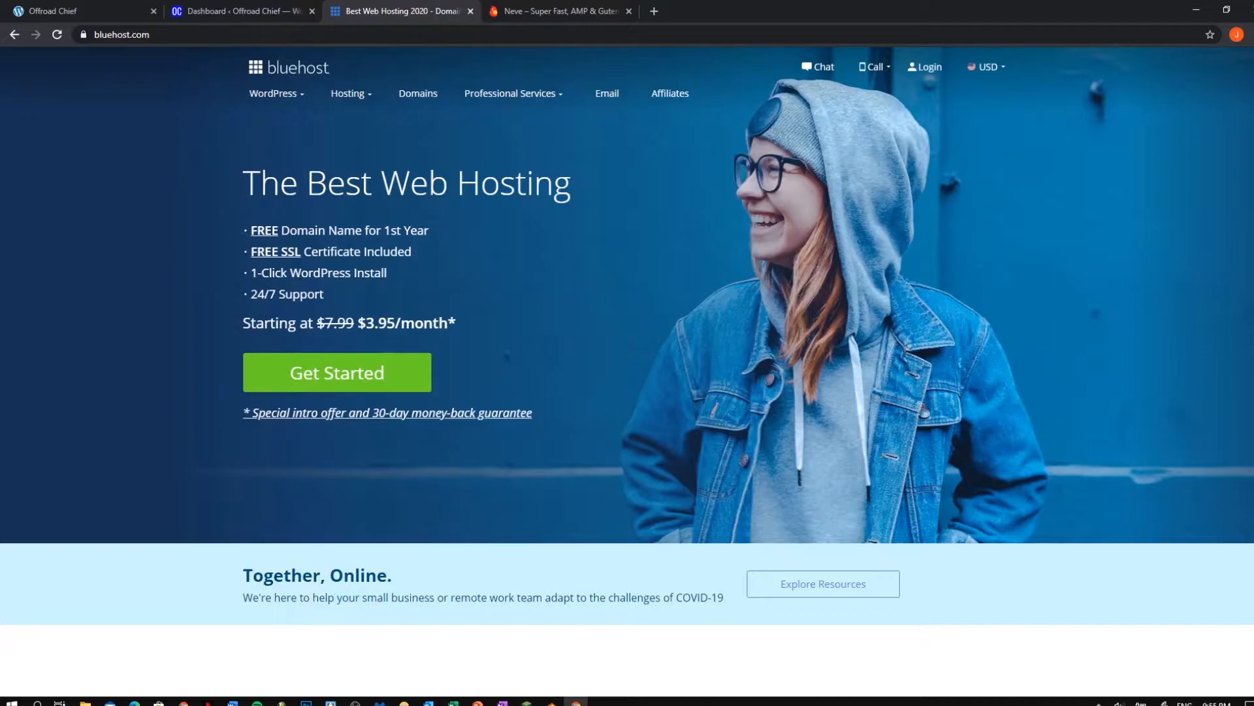
{"action": "scroll", "coordinate": [627, 353], "scroll_direction": "down", "scroll_amount": 1}
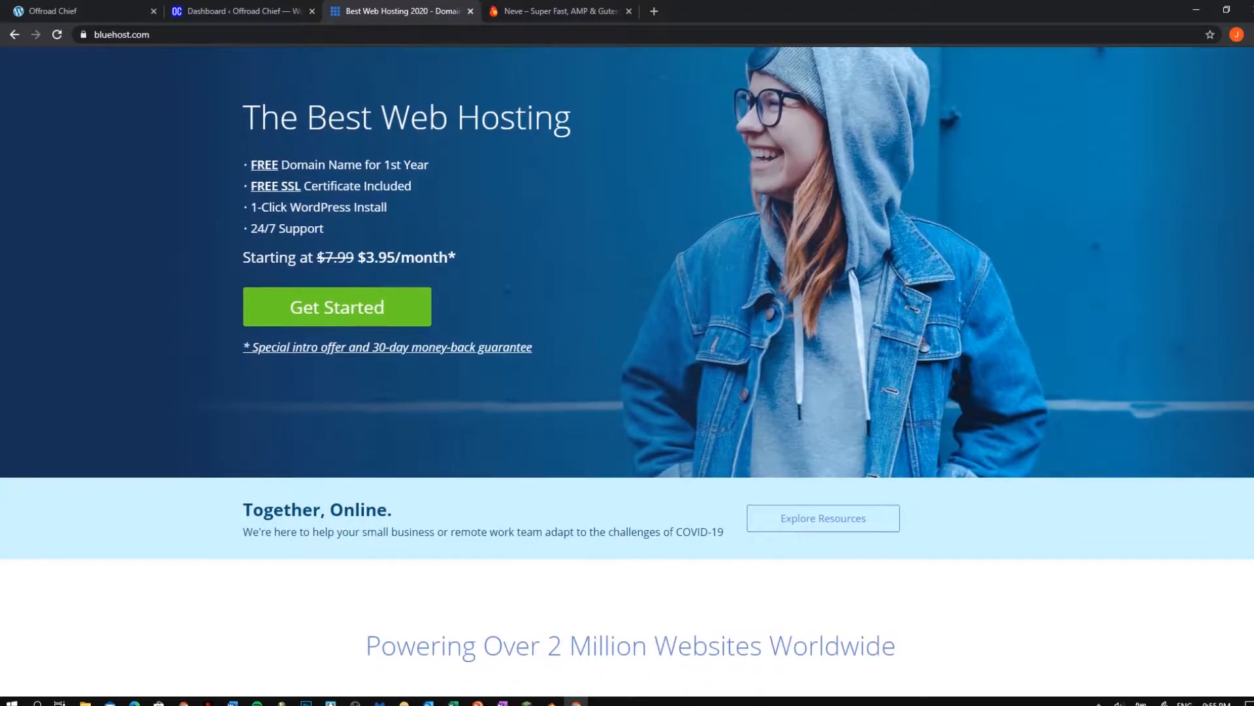
{"action": "scroll", "coordinate": [627, 352], "scroll_direction": "up", "scroll_amount": 1}
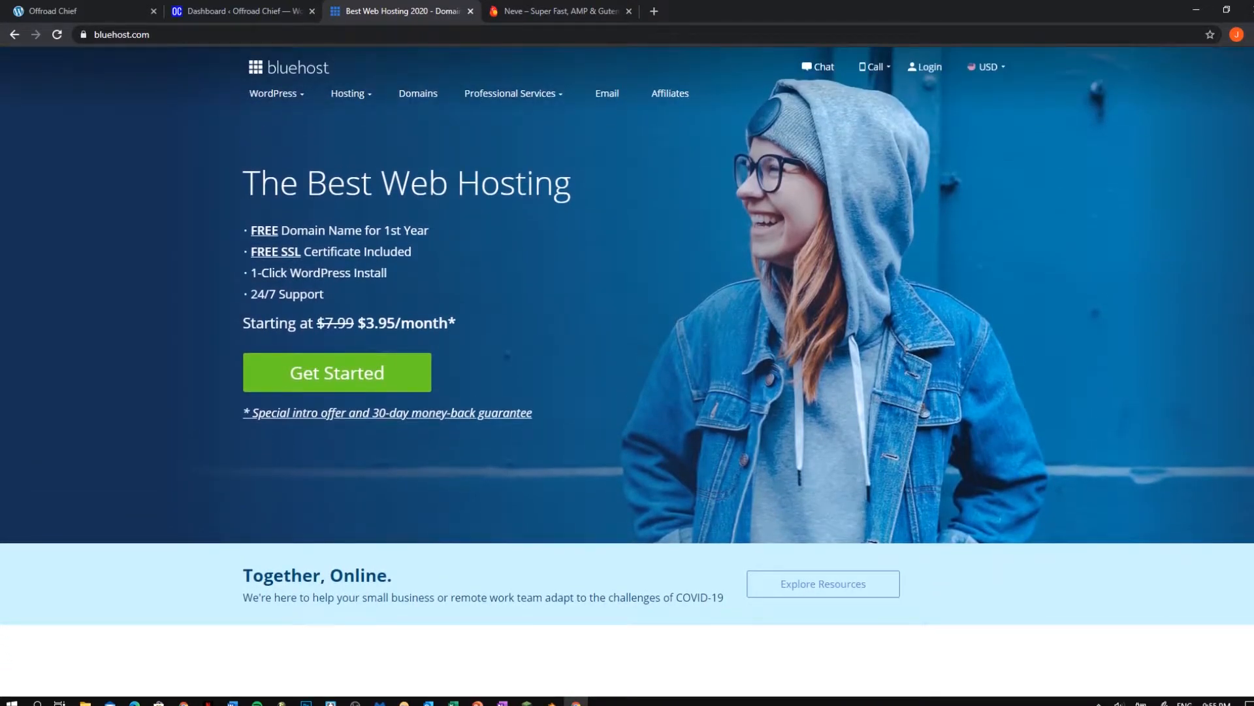
Go to the Offroad Chief WordPress dashboard and open the Add Themes page from the installed themes.
{"action": "left_click", "coordinate": [235, 11]}
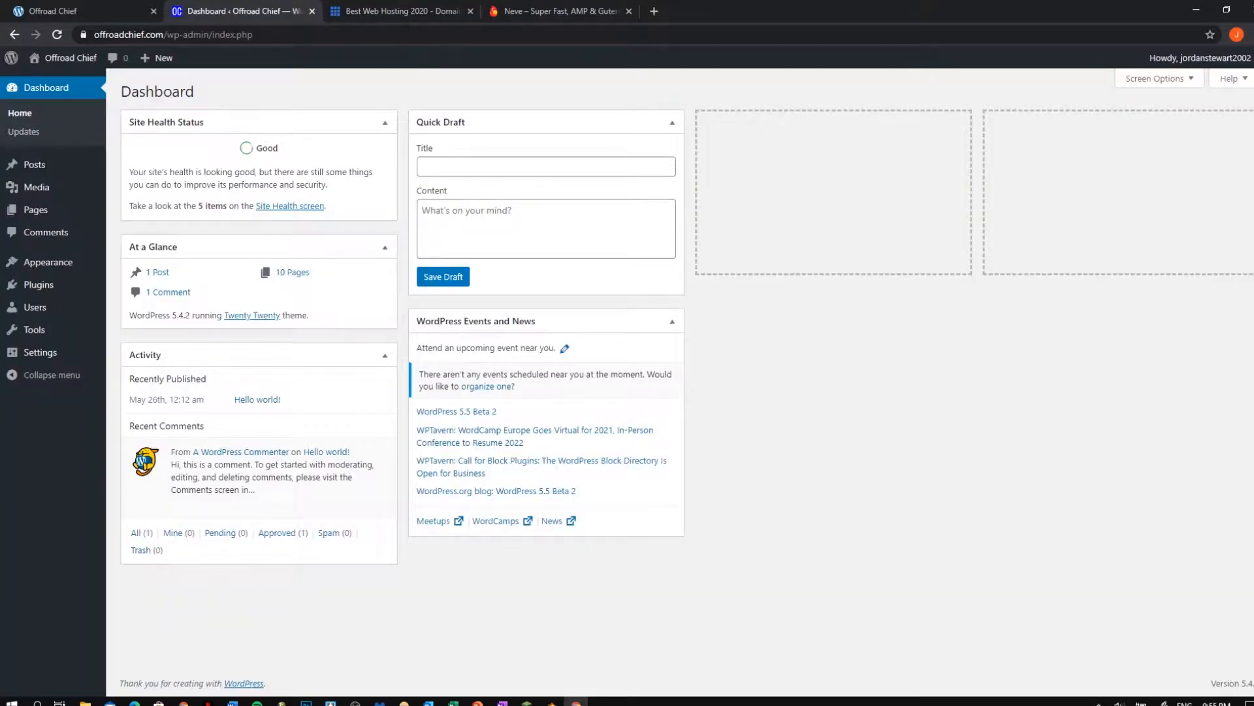
{"action": "left_click_drag", "start_coordinate": [195, 92], "coordinate": [120, 91]}
{"action": "left_click", "coordinate": [222, 91]}
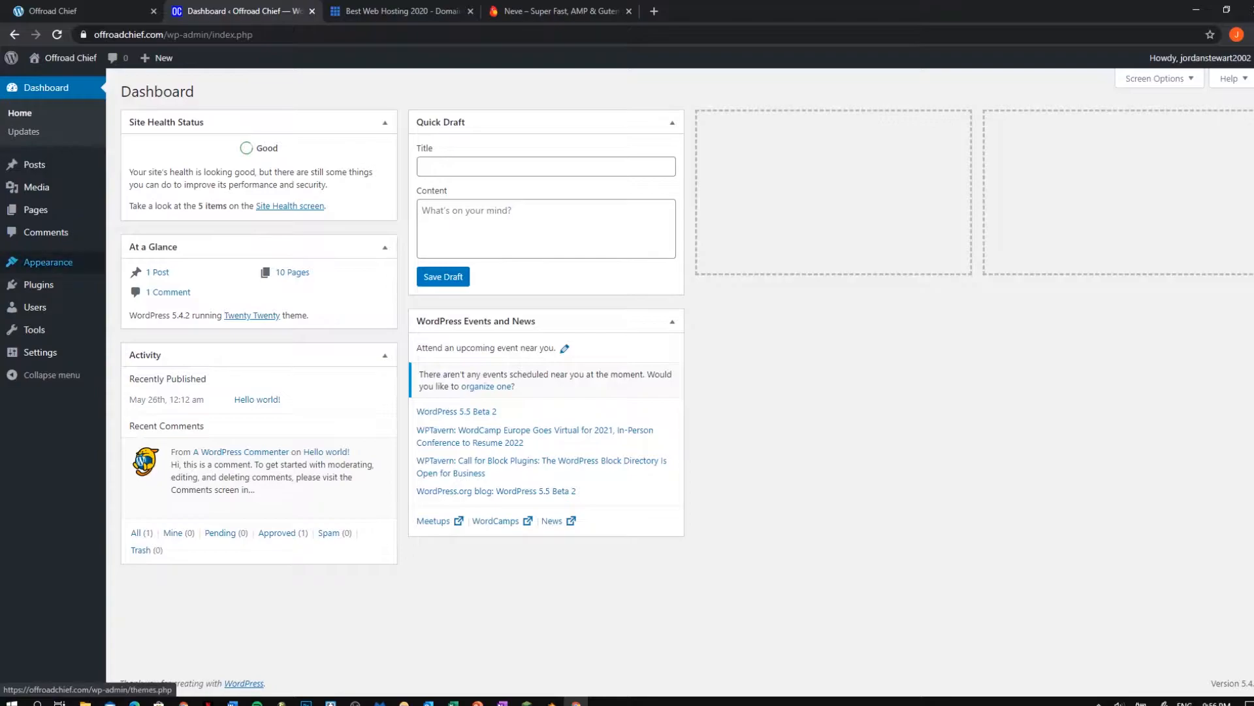
{"action": "mouse_move", "coordinate": [48, 262]}
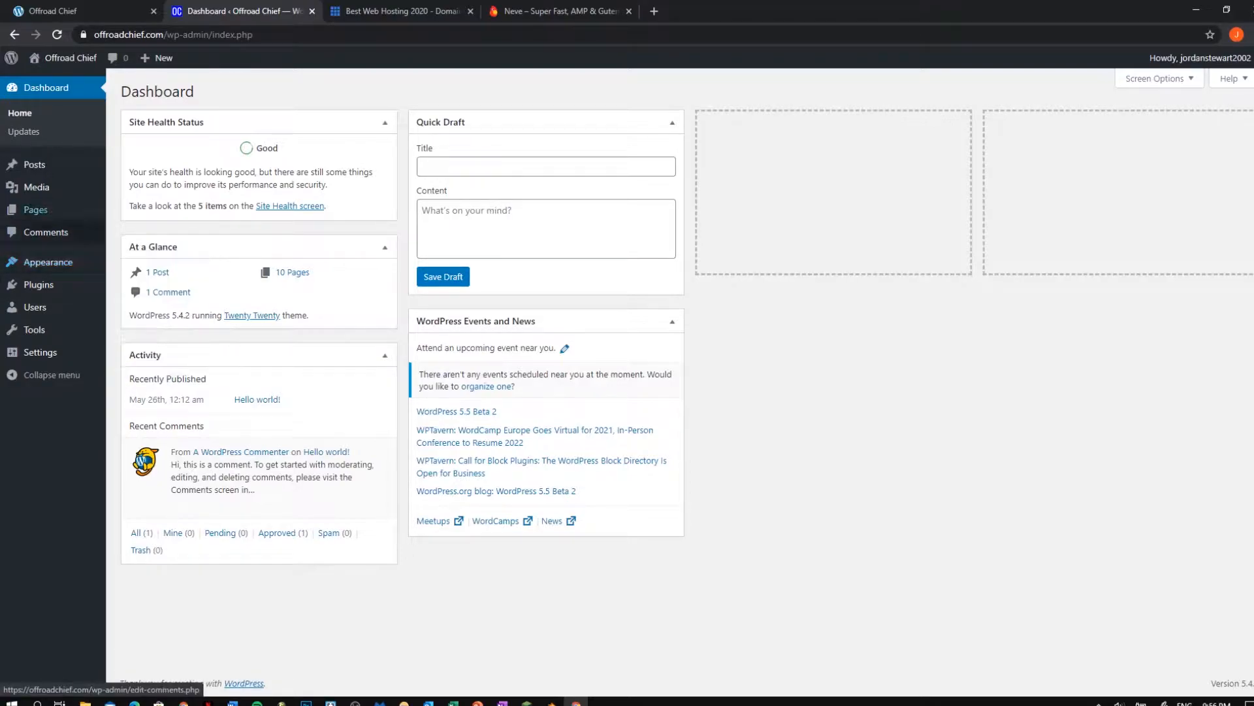
{"action": "left_click", "coordinate": [130, 264]}
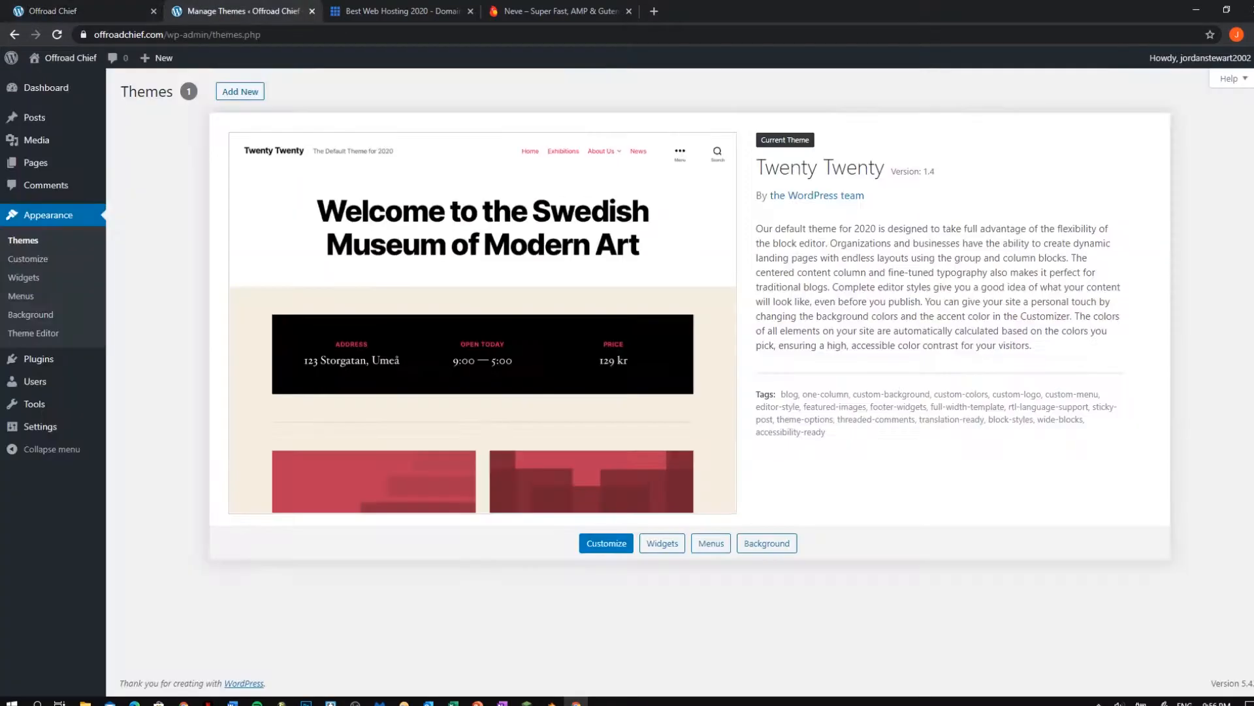
{"action": "left_click_drag", "start_coordinate": [885, 168], "coordinate": [779, 169]}
{"action": "left_click", "coordinate": [779, 168]}
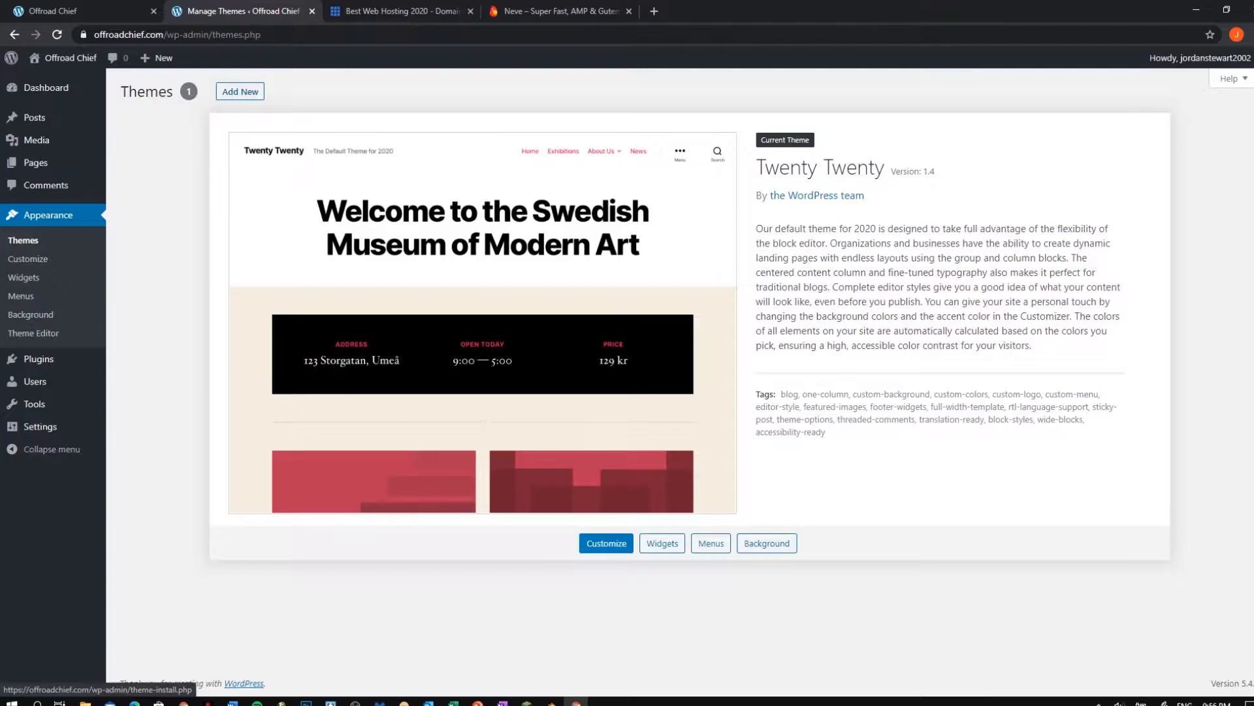
{"action": "left_click", "coordinate": [239, 91]}
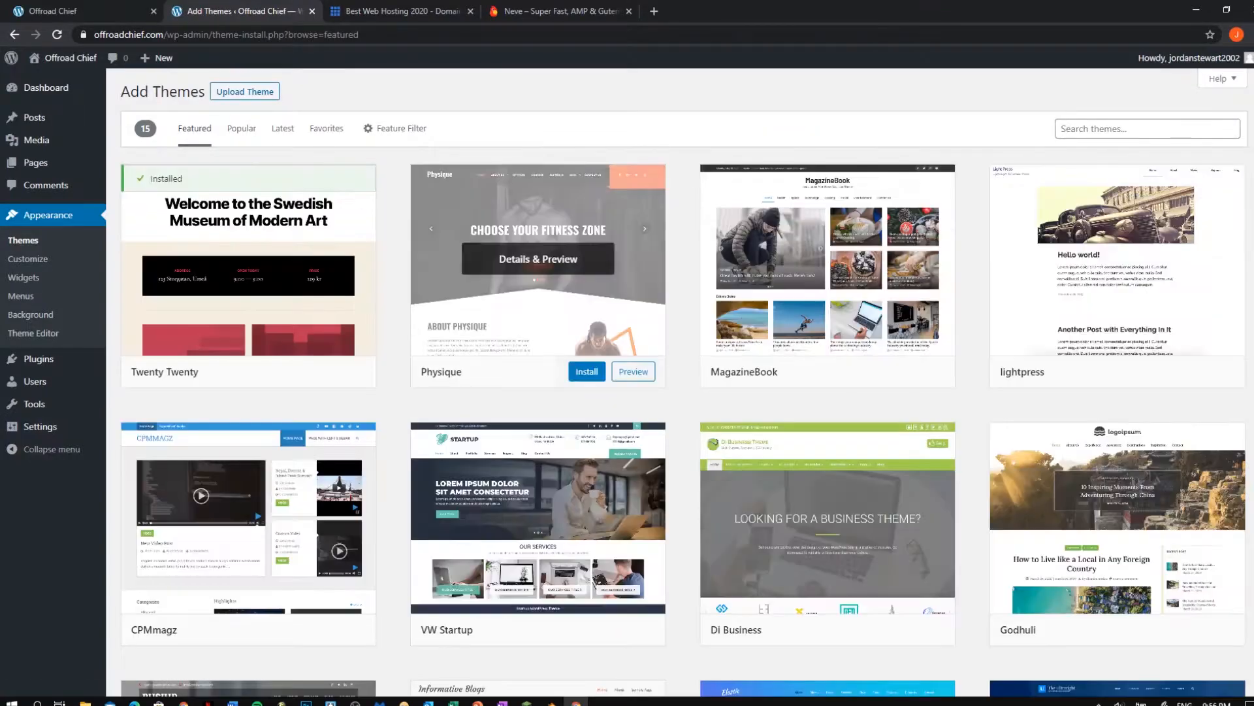
Browse the featured themes offered on the Add Themes page.
{"action": "scroll", "coordinate": [538, 151], "scroll_direction": "down", "scroll_amount": 1}
{"action": "scroll", "coordinate": [538, 509], "scroll_direction": "down", "scroll_amount": 5}
{"action": "scroll", "coordinate": [538, 510], "scroll_direction": "up", "scroll_amount": 7}
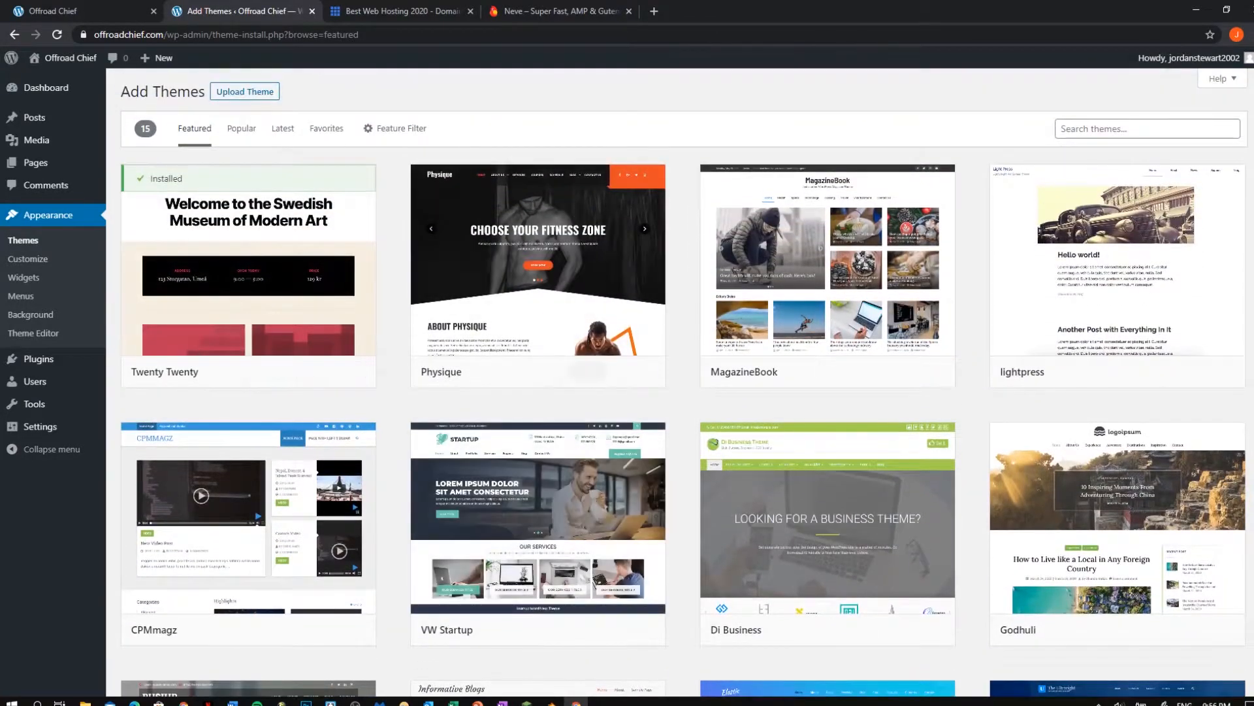
{"action": "scroll", "coordinate": [538, 261], "scroll_direction": "down", "scroll_amount": 3}
{"action": "scroll", "coordinate": [538, 261], "scroll_direction": "up", "scroll_amount": 3}
{"action": "left_click_drag", "start_coordinate": [277, 92], "coordinate": [121, 92]}
{"action": "left_click", "coordinate": [353, 92]}
{"action": "scroll", "coordinate": [538, 262], "scroll_direction": "down", "scroll_amount": 9}
{"action": "scroll", "coordinate": [538, 262], "scroll_direction": "up", "scroll_amount": 7}
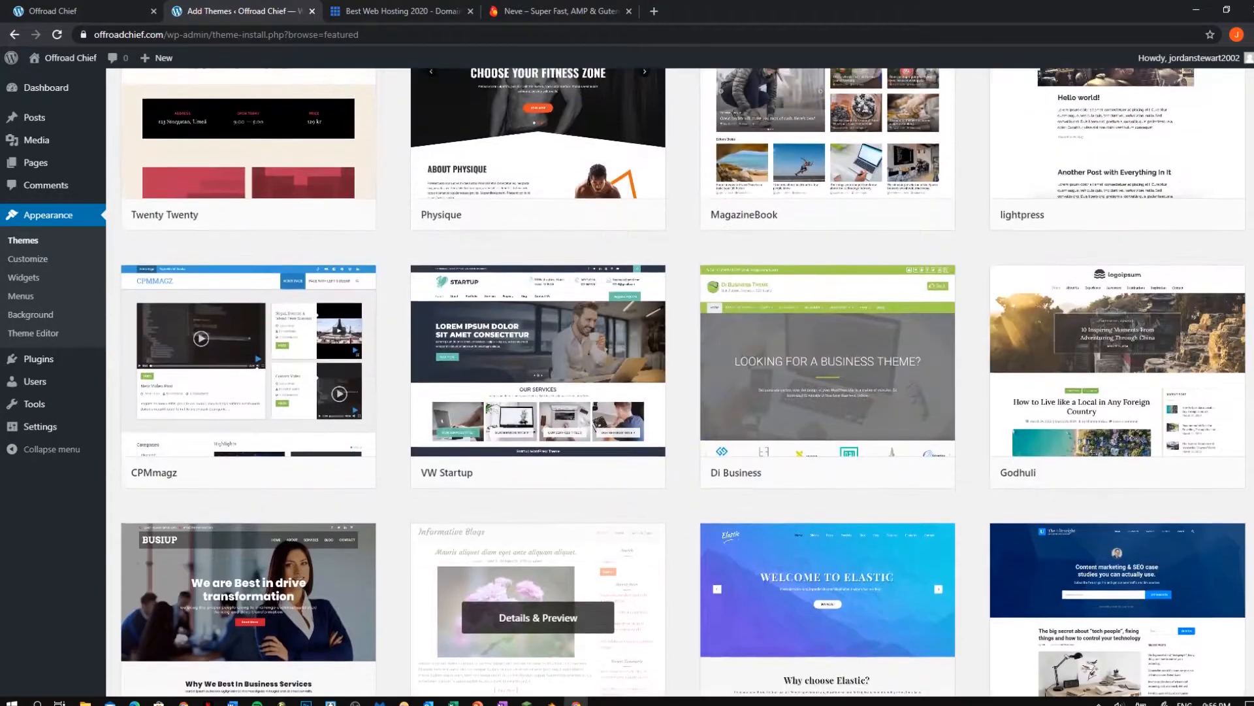
{"action": "scroll", "coordinate": [538, 261], "scroll_direction": "up", "scroll_amount": 3}
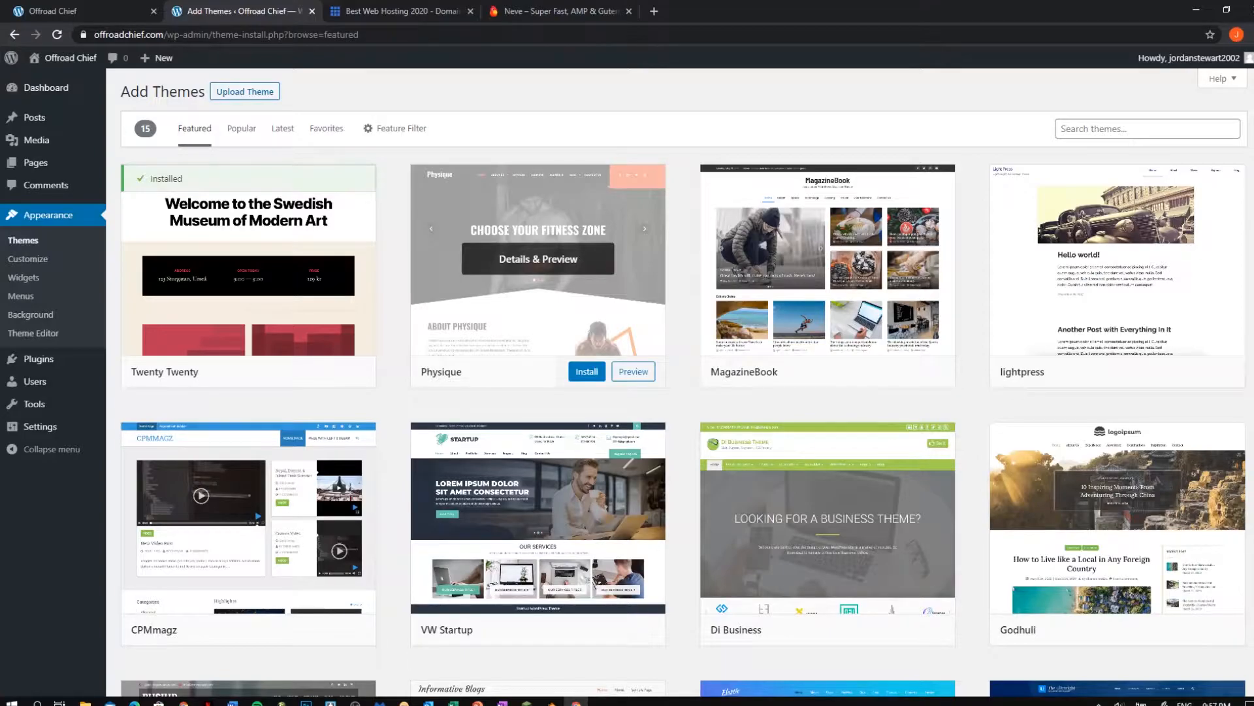
Switch to Themeisle's Neve theme page and review its web address, introduction and download options.
{"action": "left_click", "coordinate": [560, 11]}
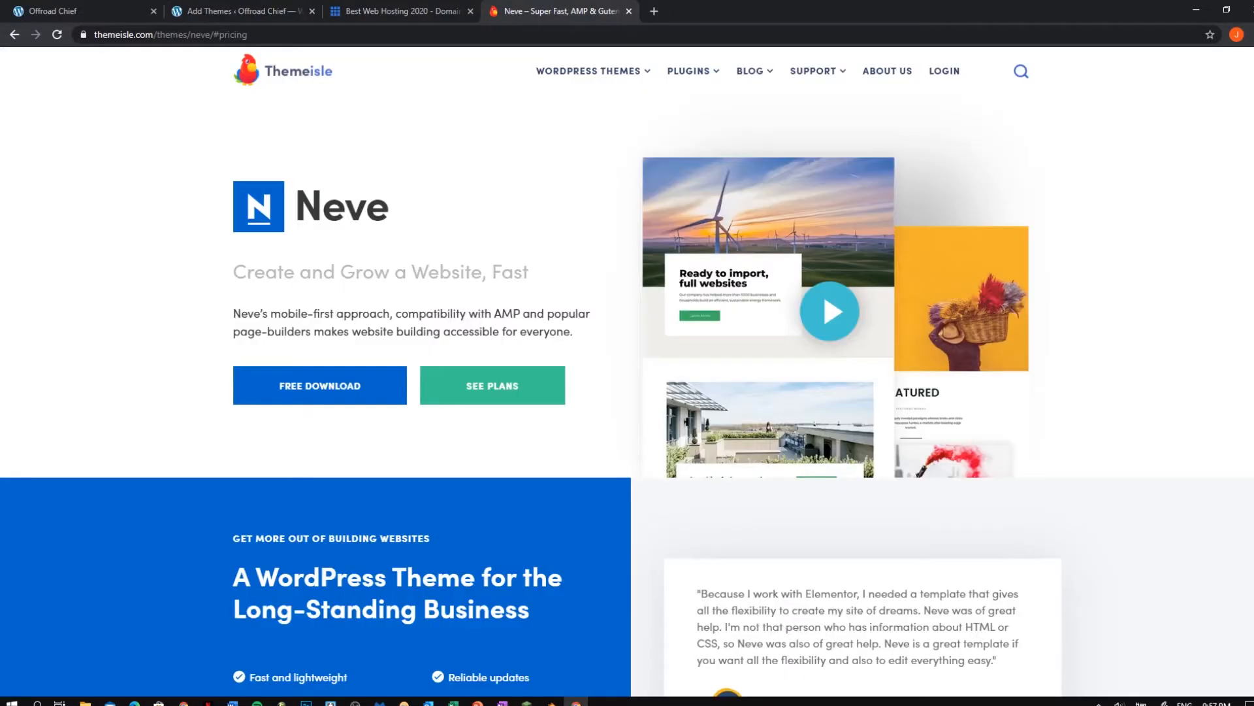
{"action": "left_click", "coordinate": [255, 34]}
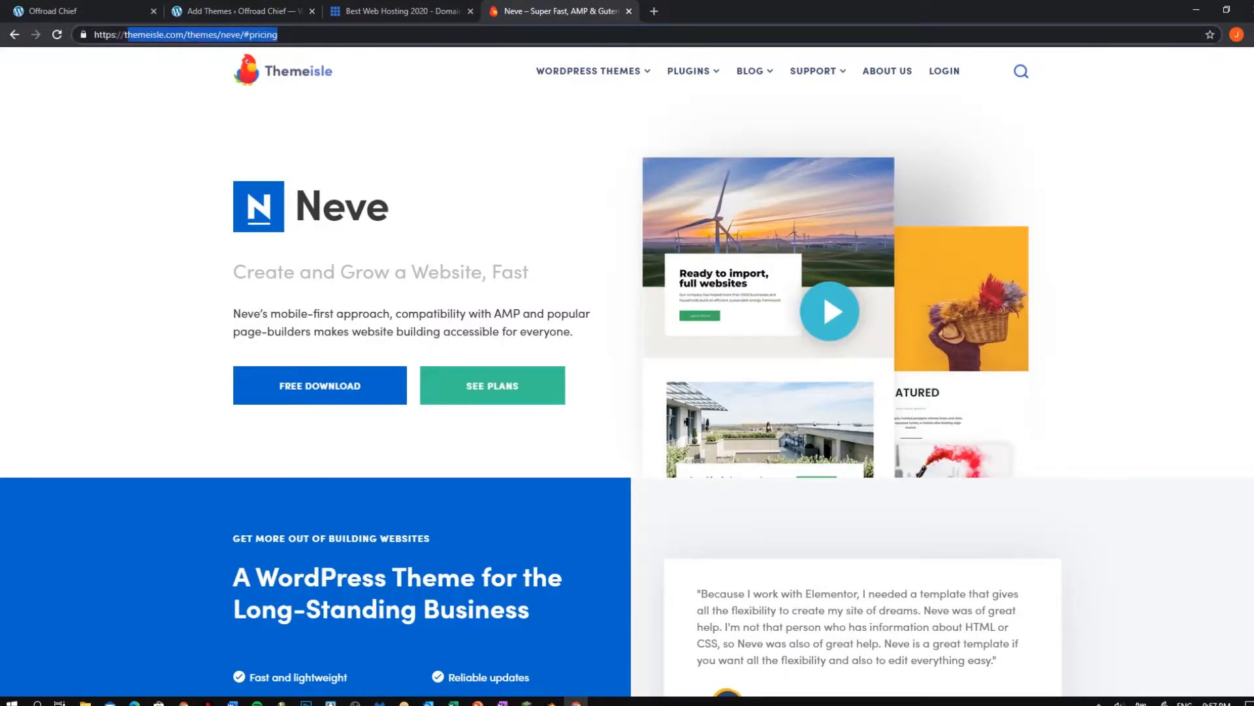
{"action": "left_click", "coordinate": [255, 34]}
{"action": "left_click_drag", "start_coordinate": [184, 35], "coordinate": [94, 35]}
{"action": "left_click", "coordinate": [131, 151]}
{"action": "left_click_drag", "start_coordinate": [222, 245], "coordinate": [591, 419]}
{"action": "left_click", "coordinate": [591, 418]}
{"action": "left_click_drag", "start_coordinate": [222, 245], "coordinate": [591, 418]}
{"action": "left_click", "coordinate": [591, 419]}
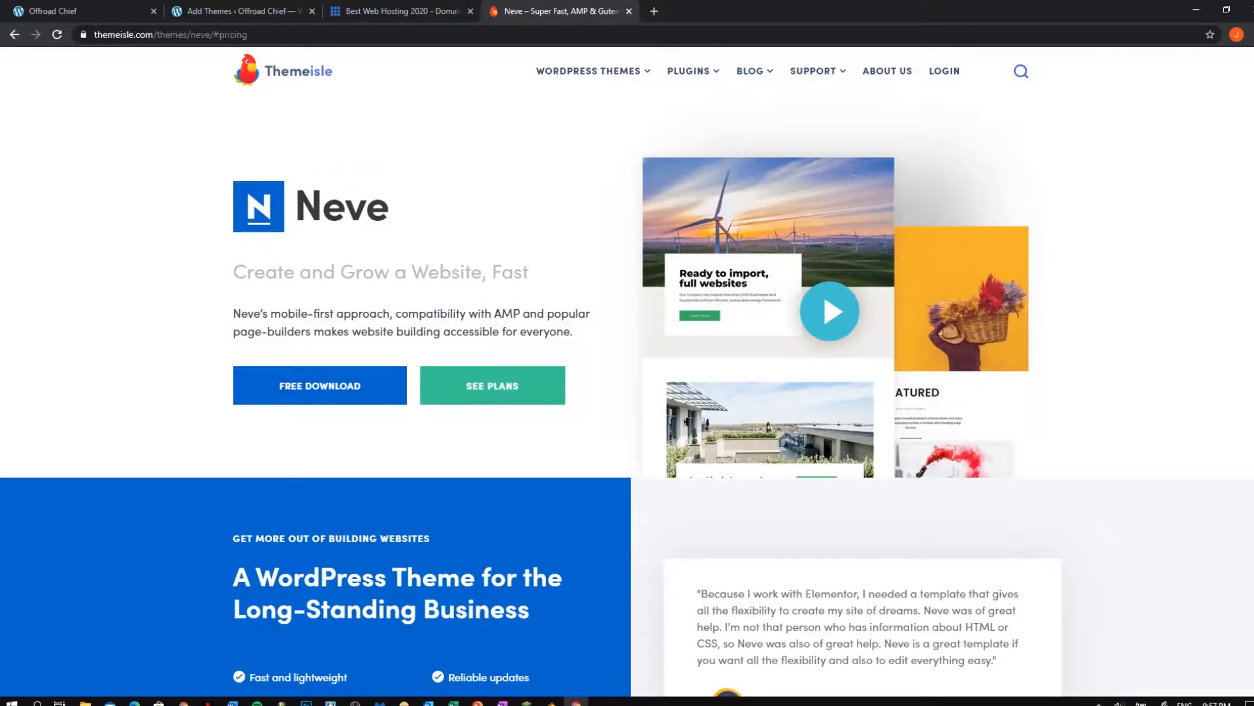
Download the free Neve theme as a zip without subscribing by email.
{"action": "left_click", "coordinate": [320, 385]}
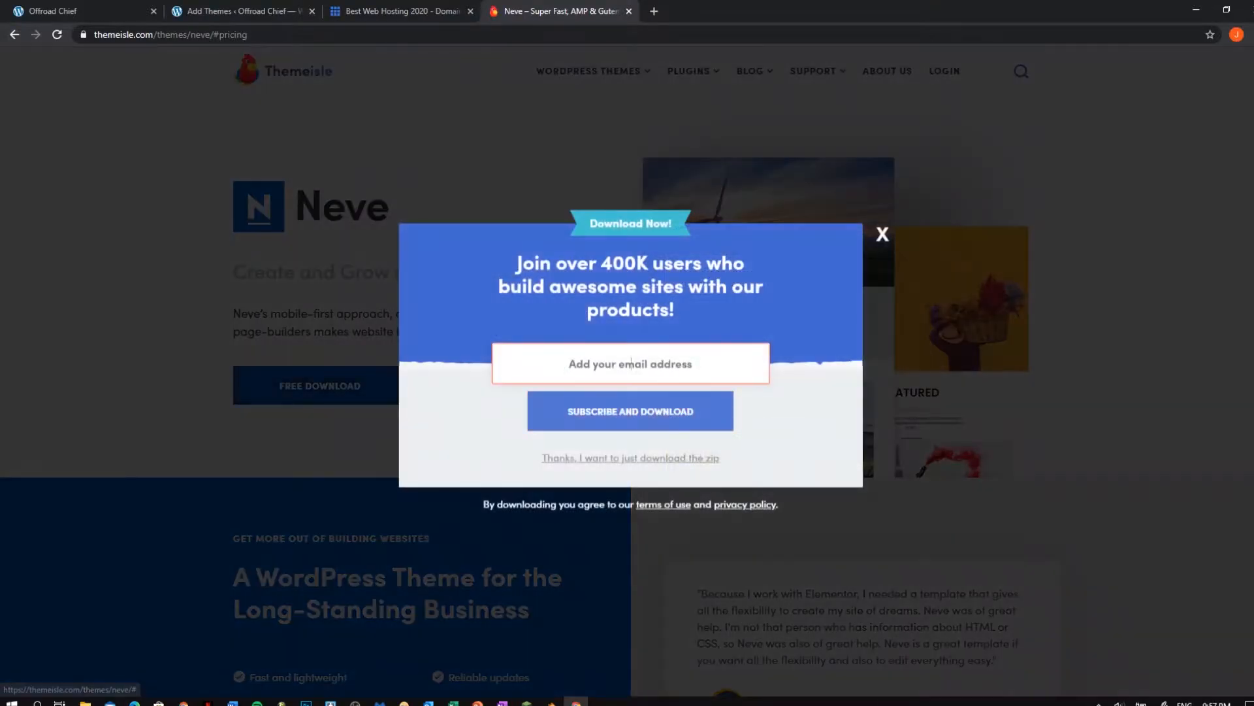
{"action": "left_click", "coordinate": [631, 458]}
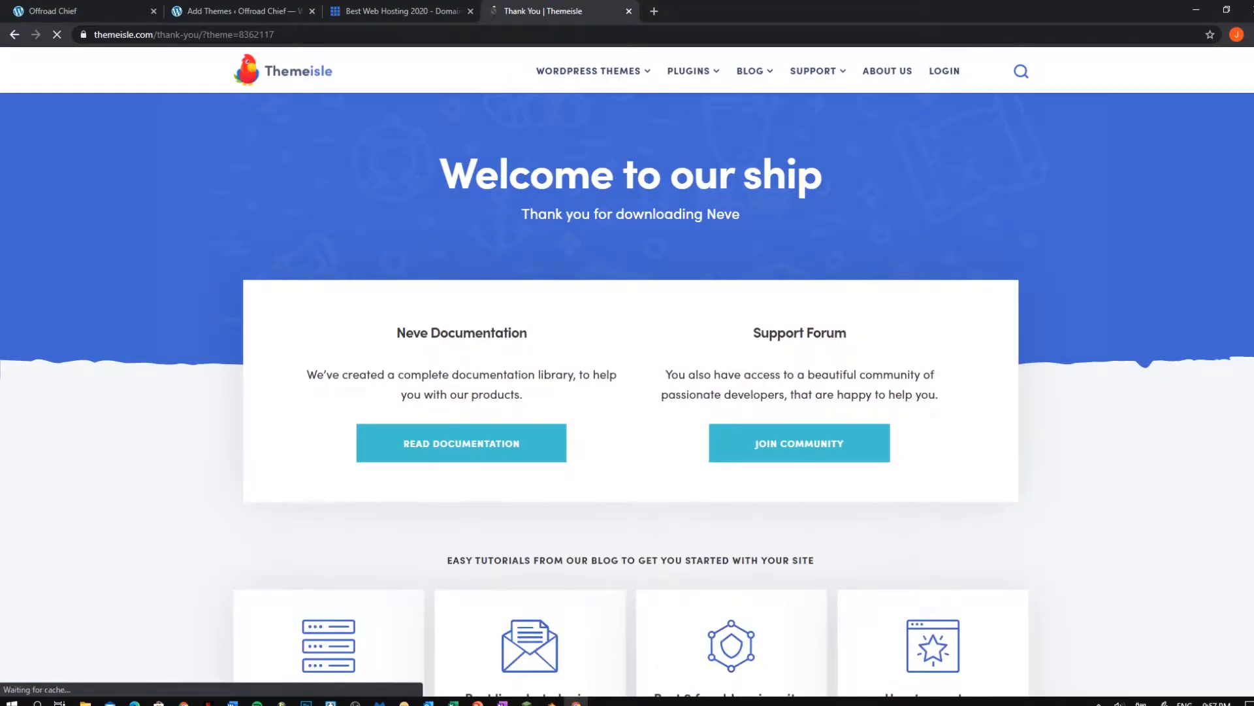
{"action": "scroll", "coordinate": [627, 372], "scroll_direction": "down", "scroll_amount": 3}
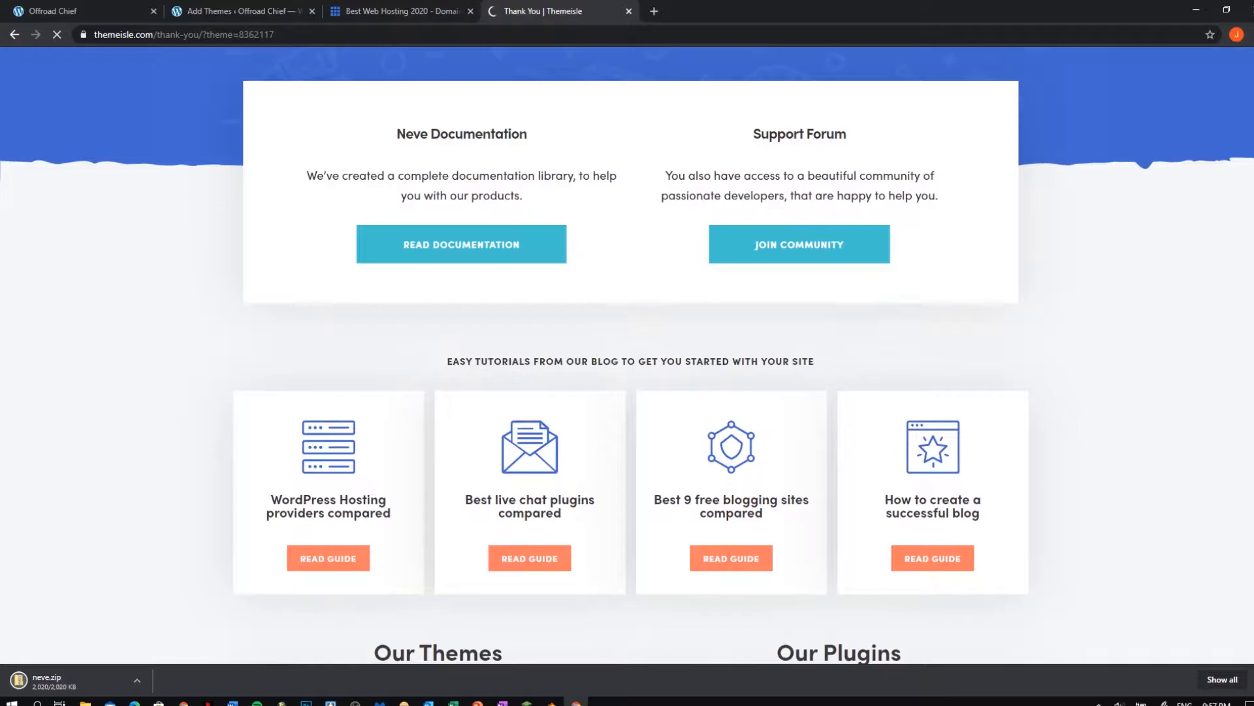
Upload neve.zip on the WordPress Add Themes page and install it, closing the Themeisle page while it uploads.
{"action": "left_click", "coordinate": [242, 11]}
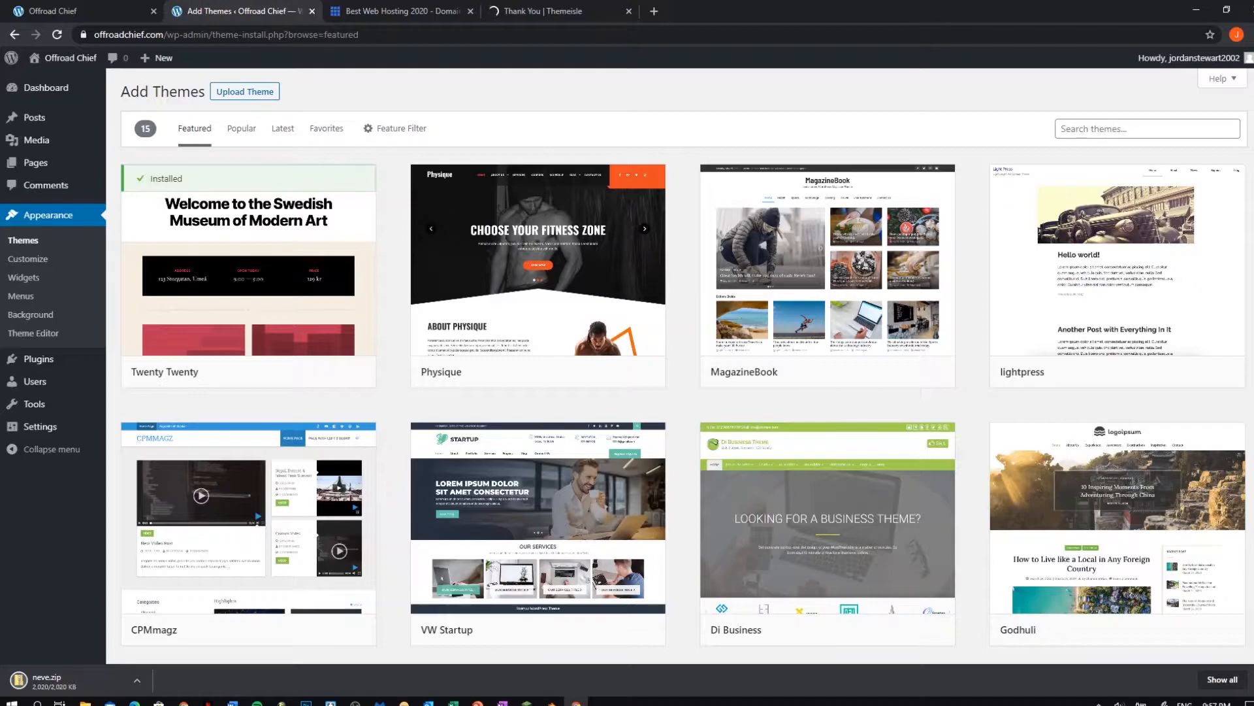
{"action": "left_click_drag", "start_coordinate": [39, 680], "coordinate": [240, 88]}
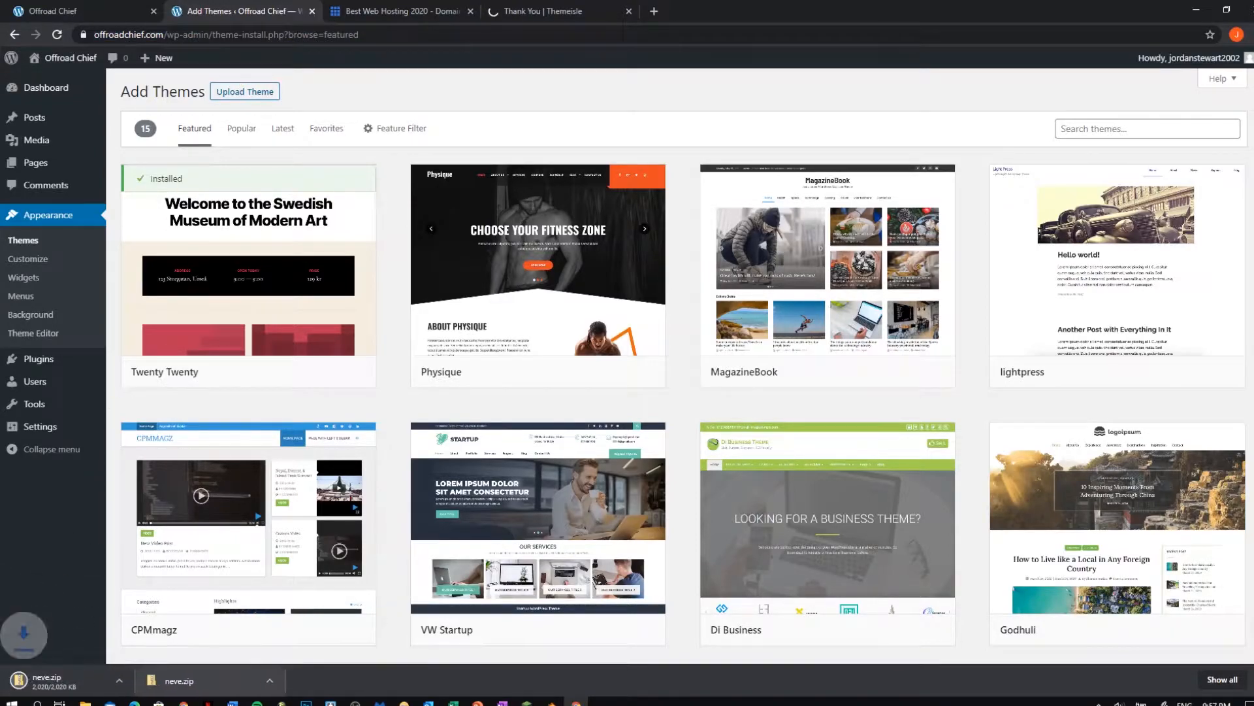
{"action": "left_click", "coordinate": [242, 90]}
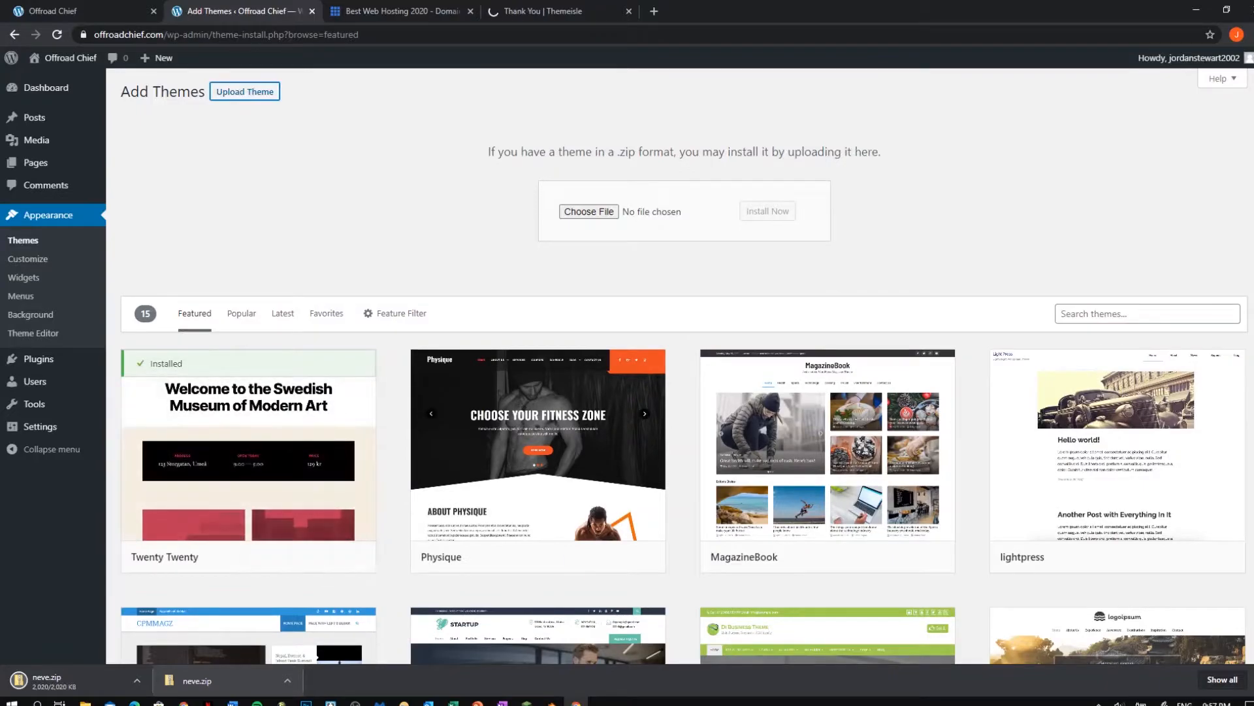
{"action": "left_click_drag", "start_coordinate": [196, 680], "coordinate": [575, 212]}
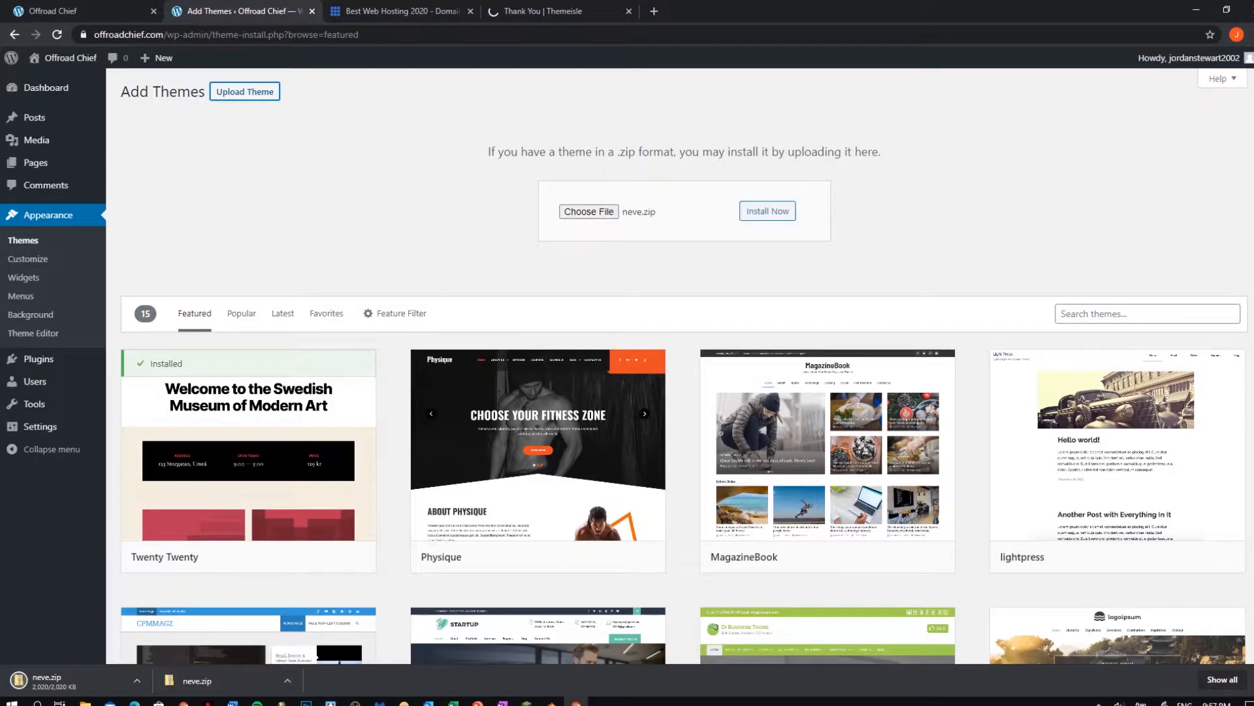
{"action": "left_click", "coordinate": [768, 210]}
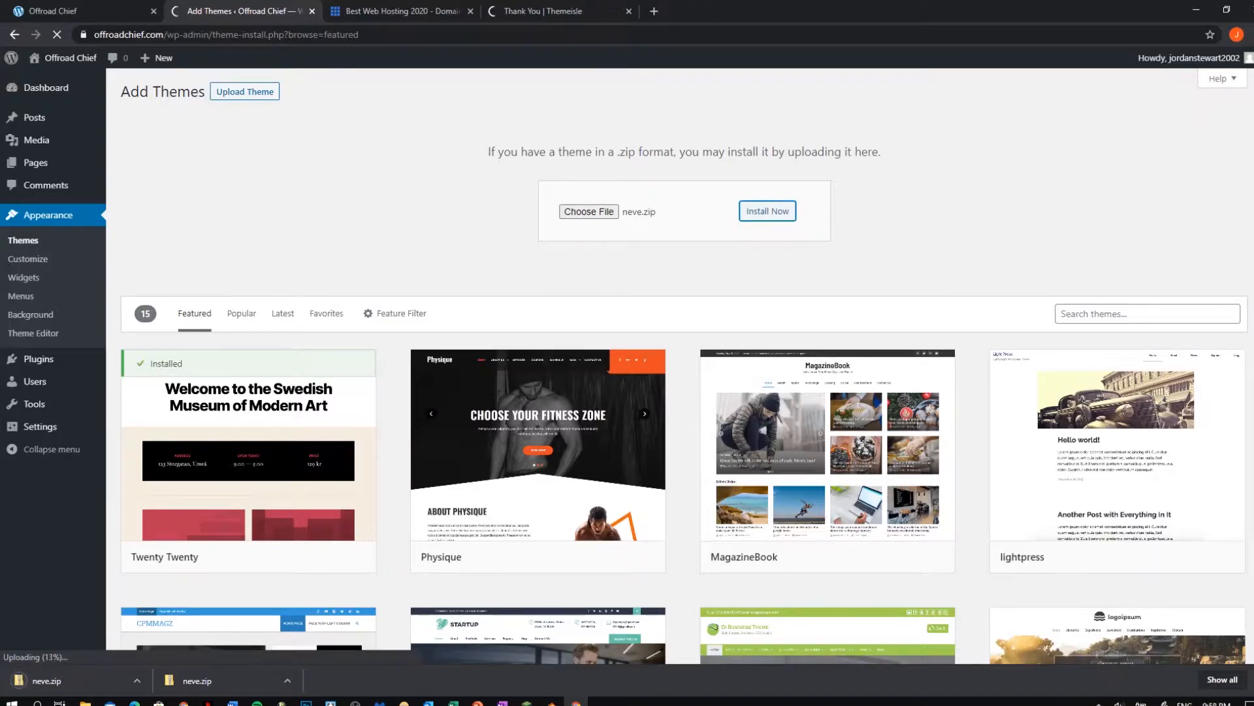
{"action": "left_click", "coordinate": [629, 11]}
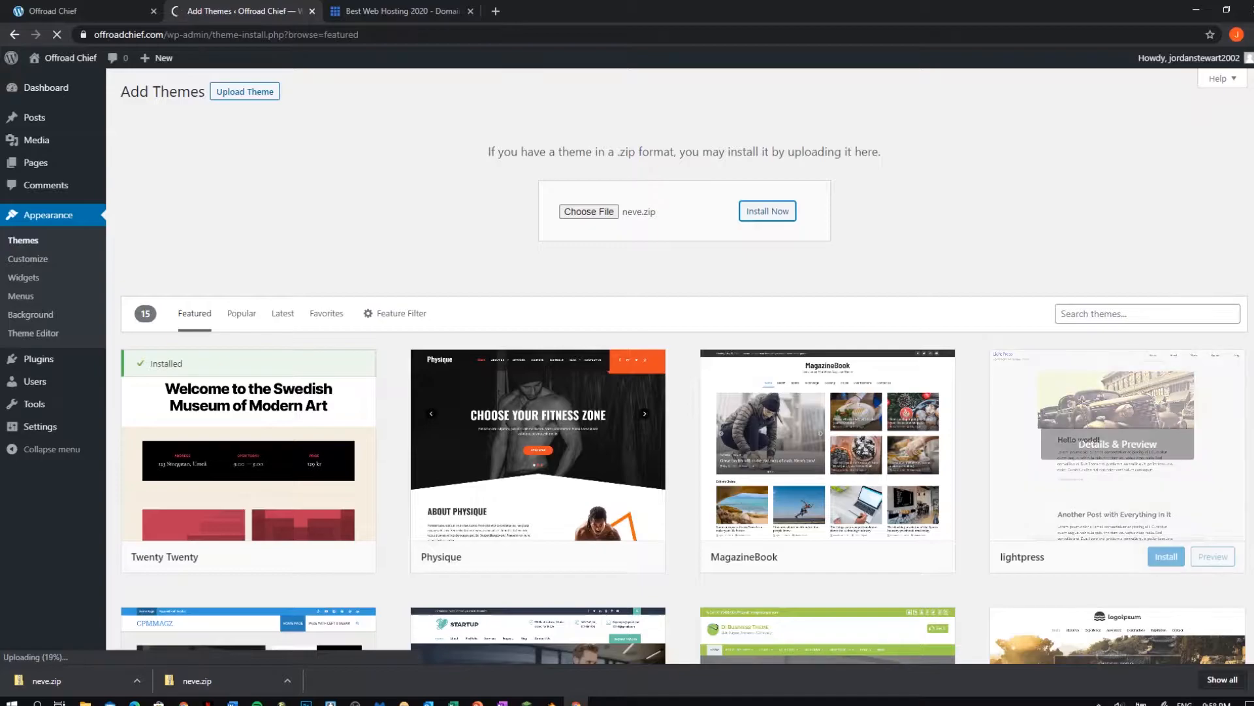
{"action": "left_click", "coordinate": [1252, 680]}
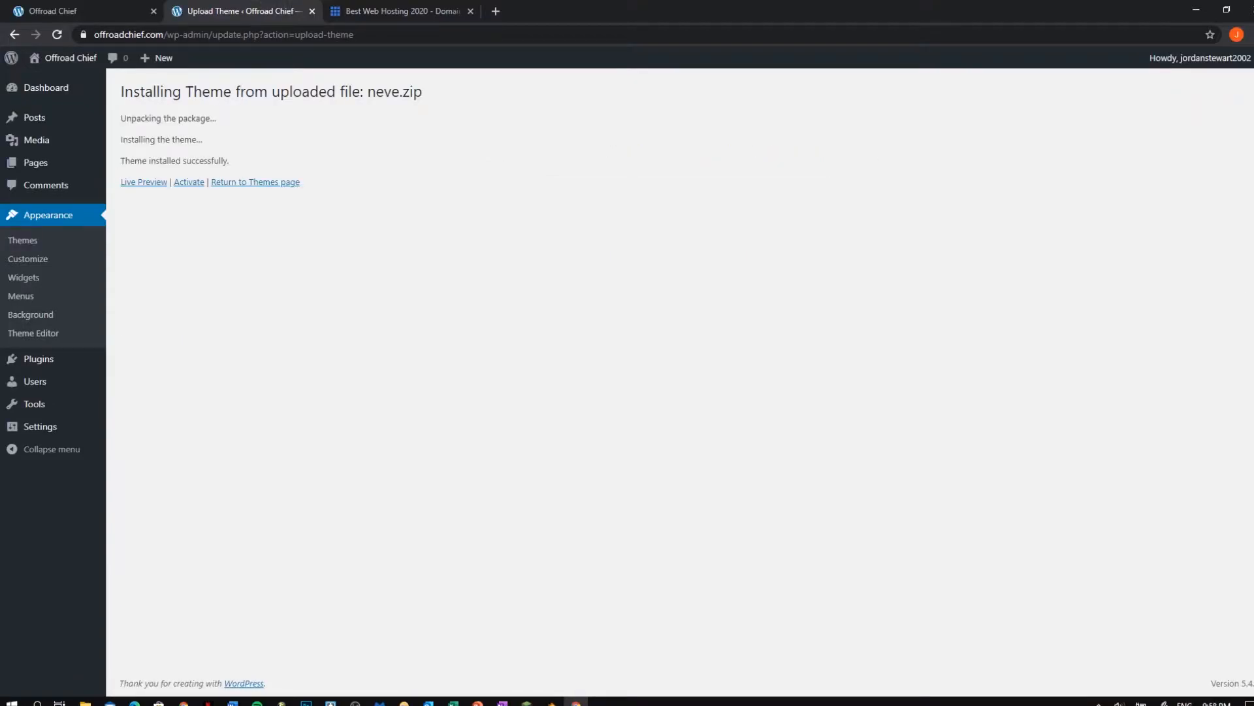
Open the installed Neve theme's live preview in a separate tab and check how the site looks.
{"action": "left_click_drag", "start_coordinate": [233, 161], "coordinate": [120, 91]}
{"action": "left_click", "coordinate": [261, 140]}
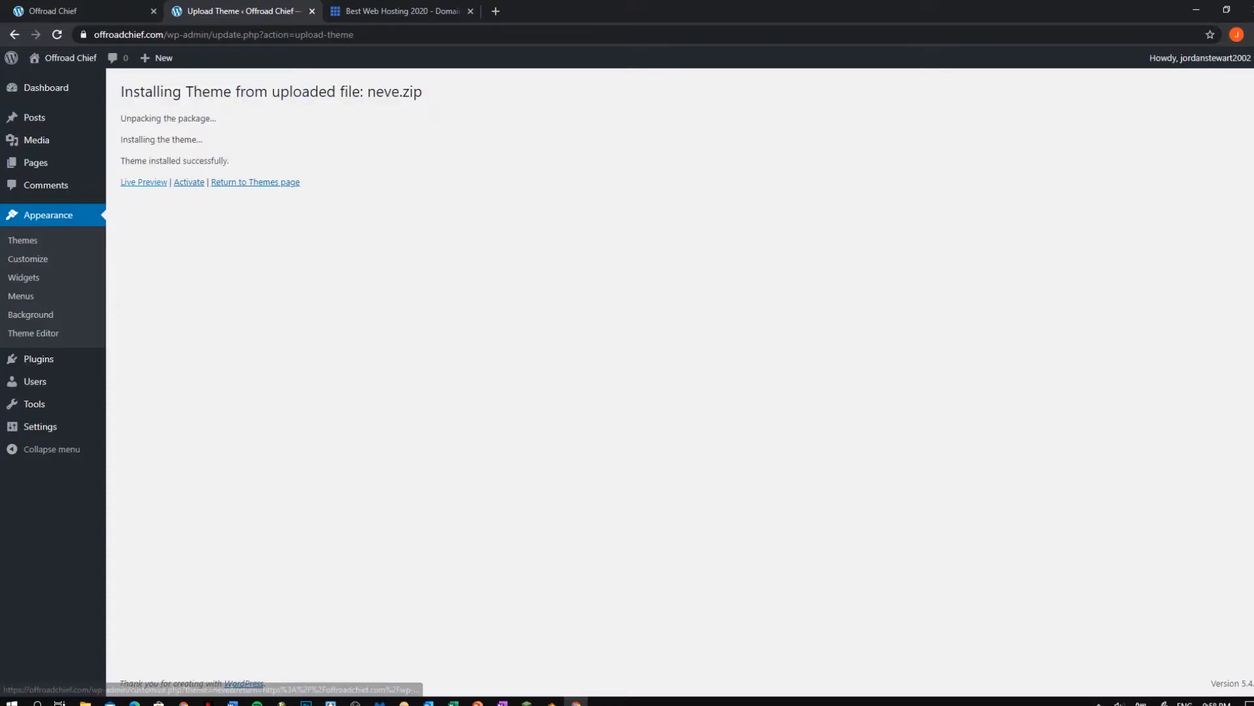
{"action": "right_click", "coordinate": [138, 181]}
{"action": "left_click", "coordinate": [165, 188]}
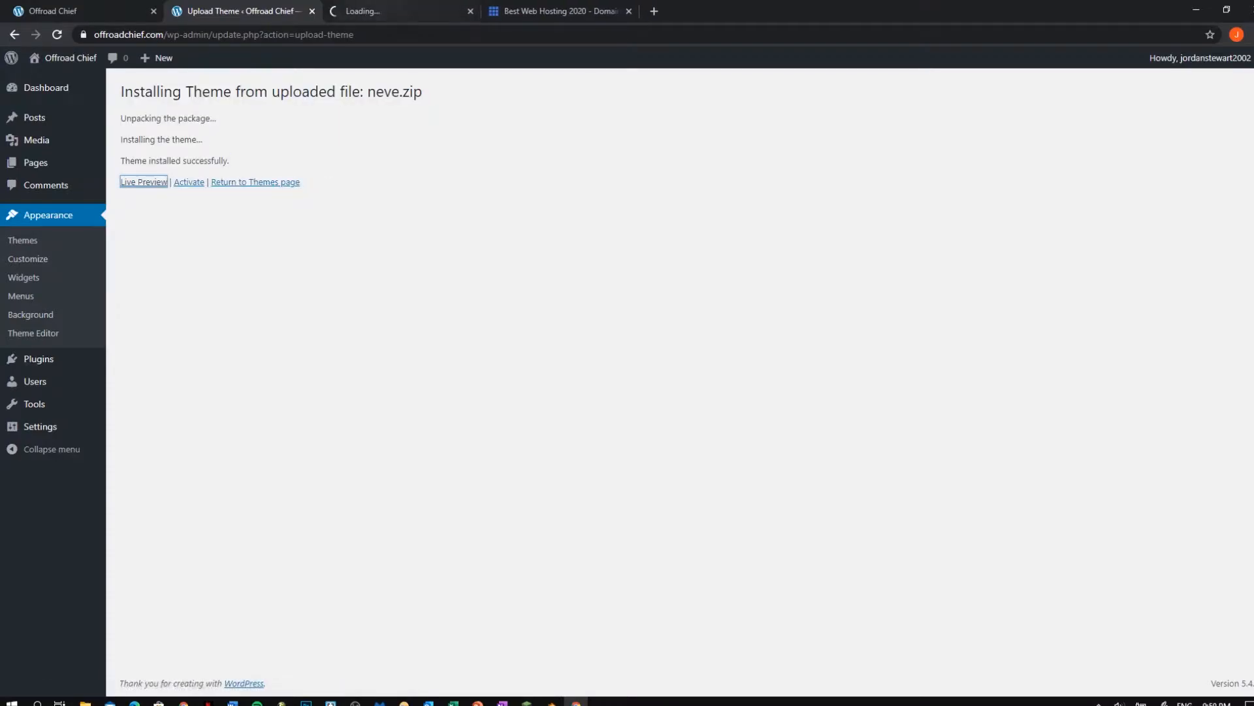
{"action": "left_click", "coordinate": [382, 11]}
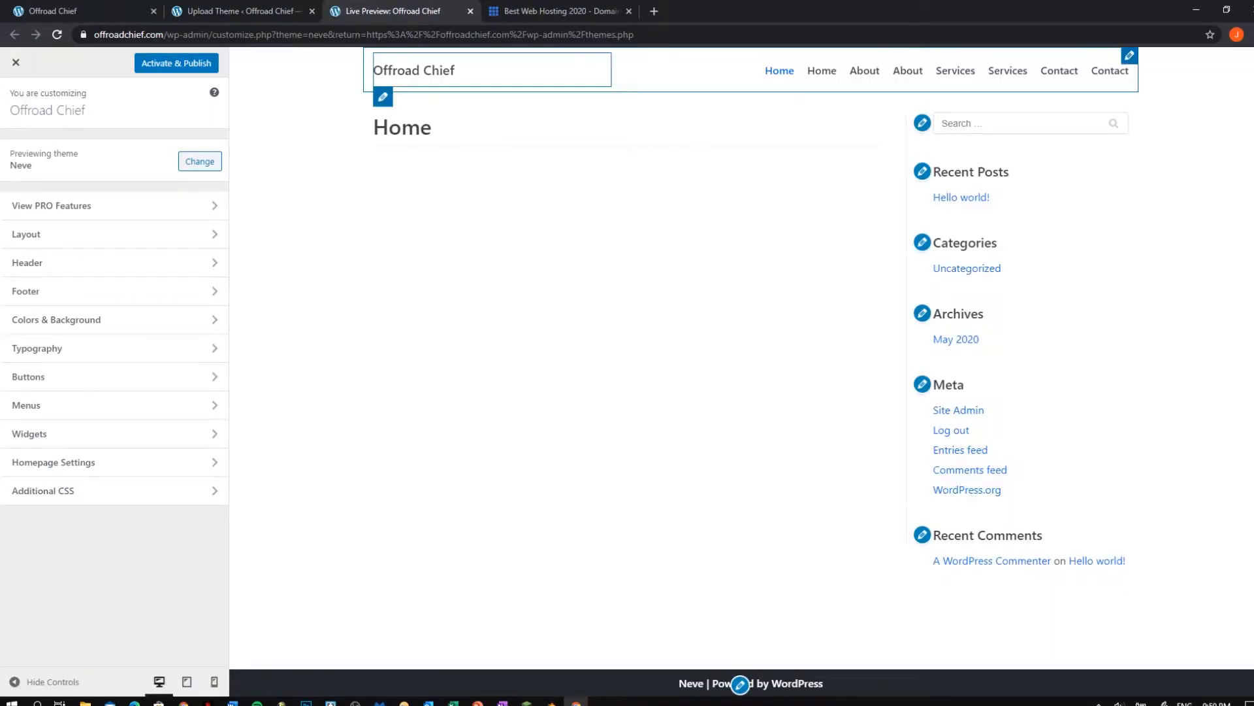
{"action": "left_click", "coordinate": [414, 70]}
{"action": "left_click", "coordinate": [241, 11]}
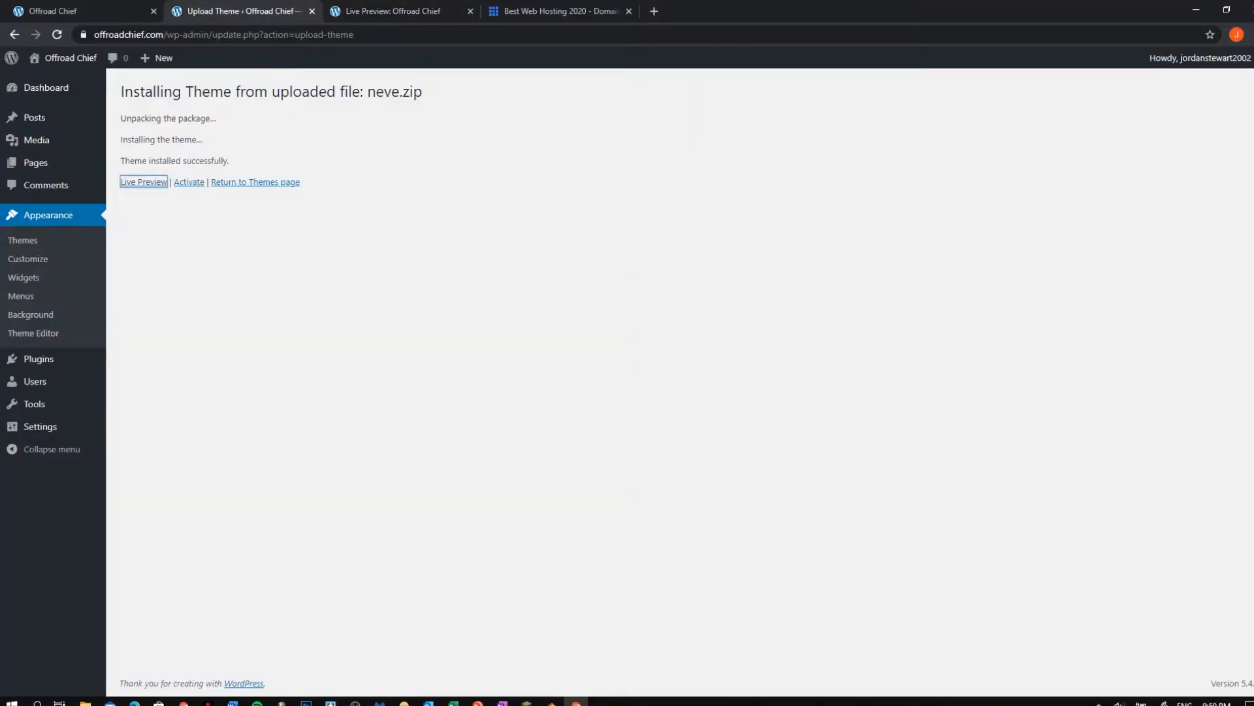
Activate the Neve theme from the Themes page and close the tab with its live preview.
{"action": "left_click", "coordinate": [254, 182]}
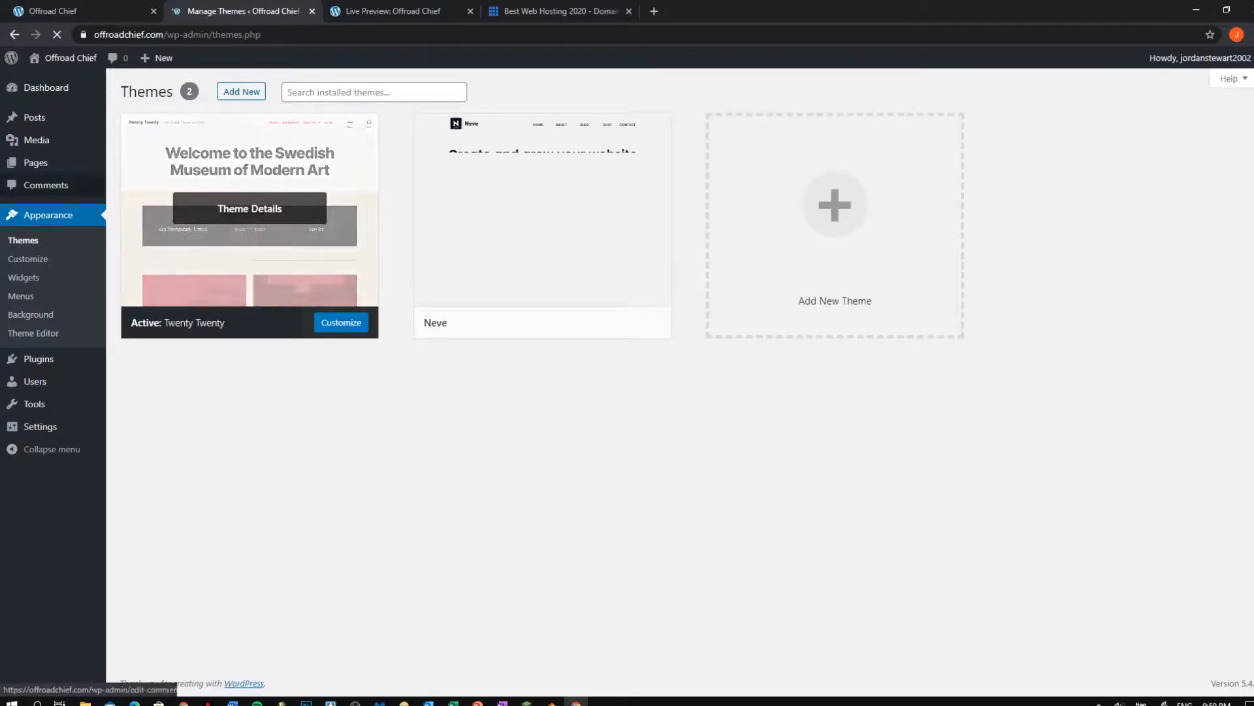
{"action": "left_click", "coordinate": [542, 208]}
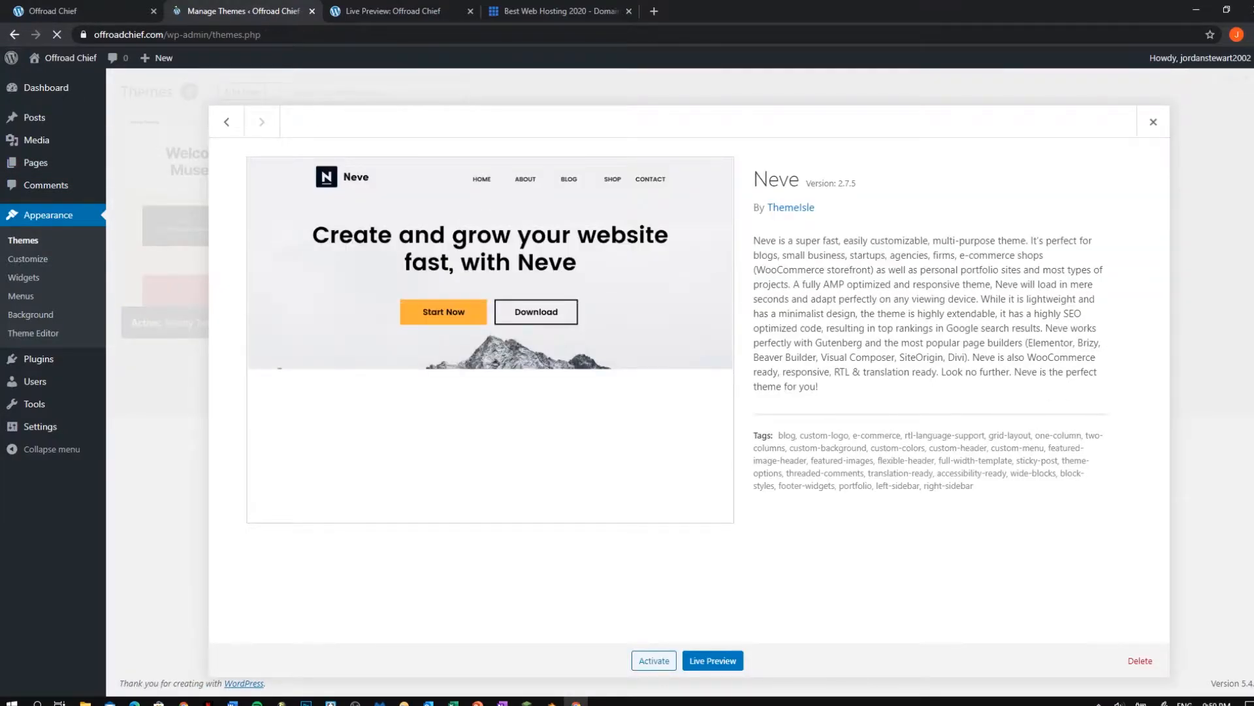
{"action": "key", "text": "Escape"}
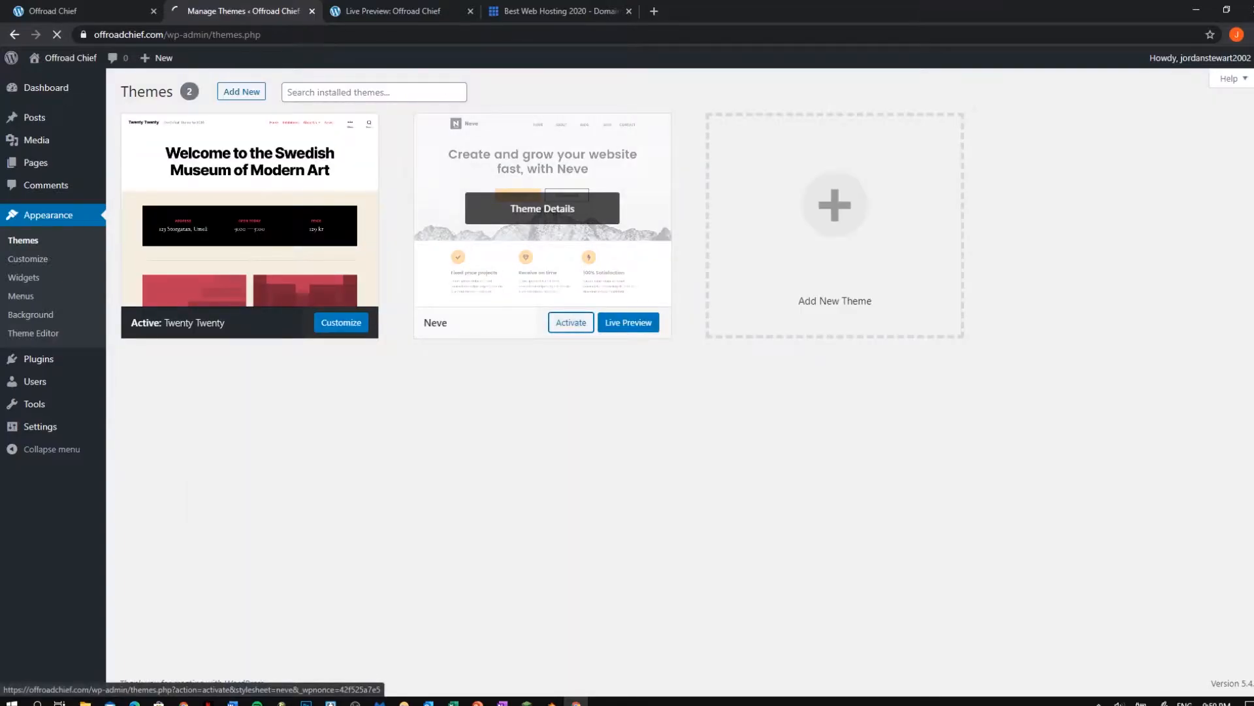
{"action": "left_click", "coordinate": [571, 322]}
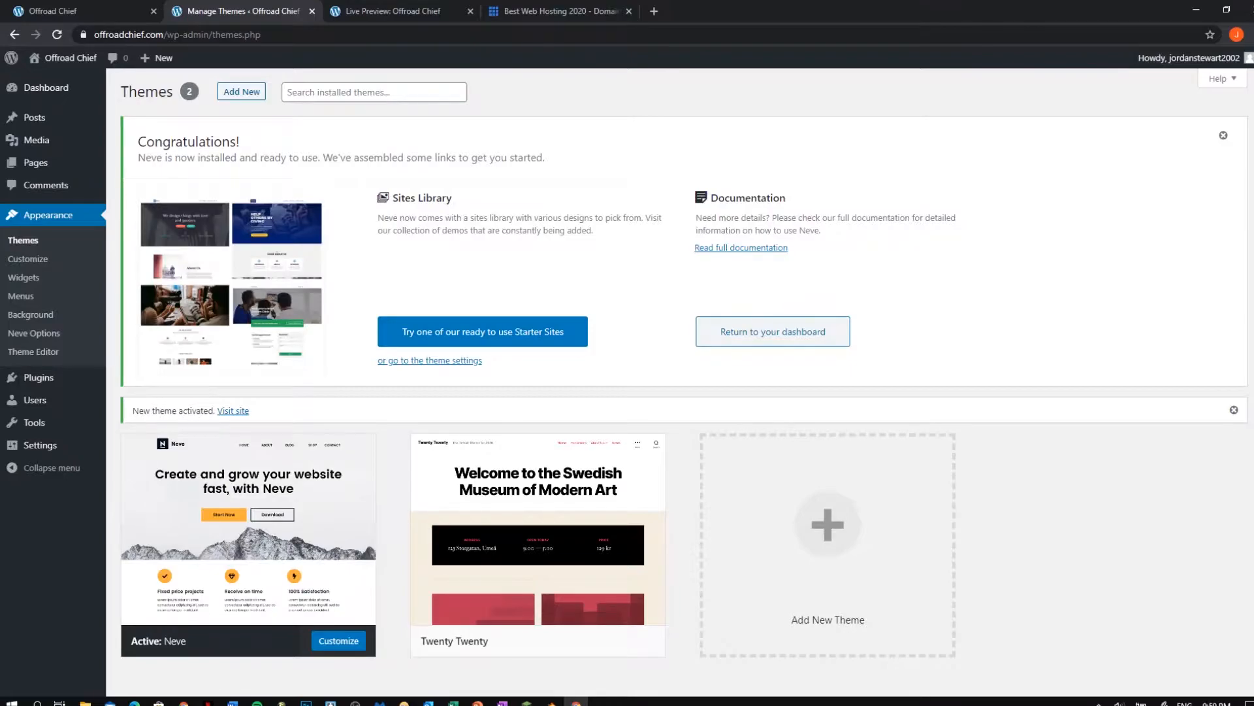
{"action": "left_click", "coordinate": [393, 11]}
{"action": "left_click", "coordinate": [470, 12]}
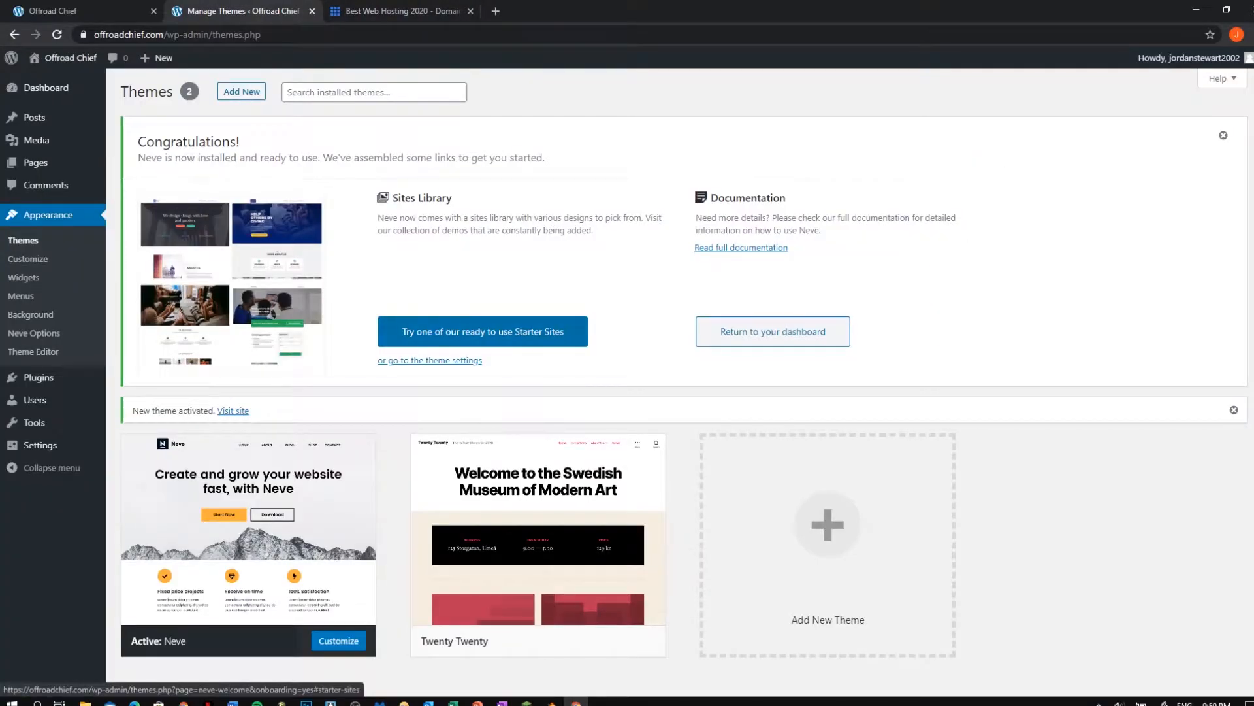
Open Neve's ready-to-use starter sites and install and activate the OrbitFox companion plugin.
{"action": "left_click", "coordinate": [482, 332]}
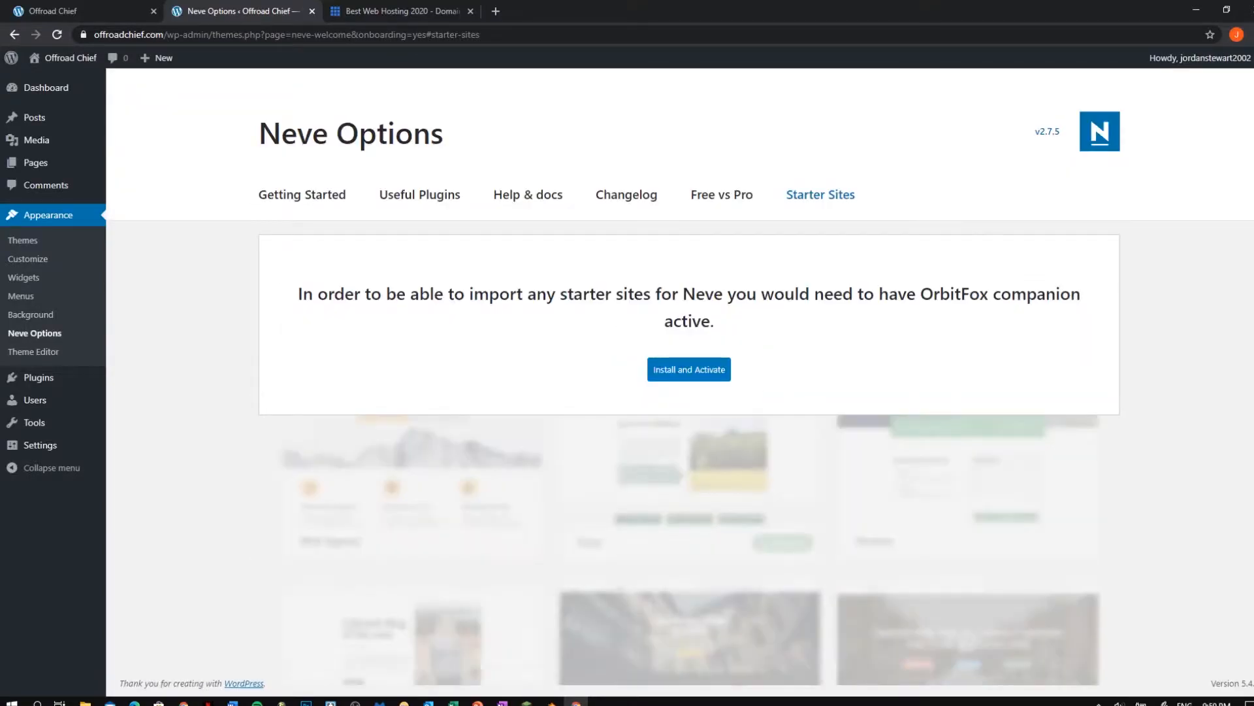
{"action": "left_click", "coordinate": [689, 369]}
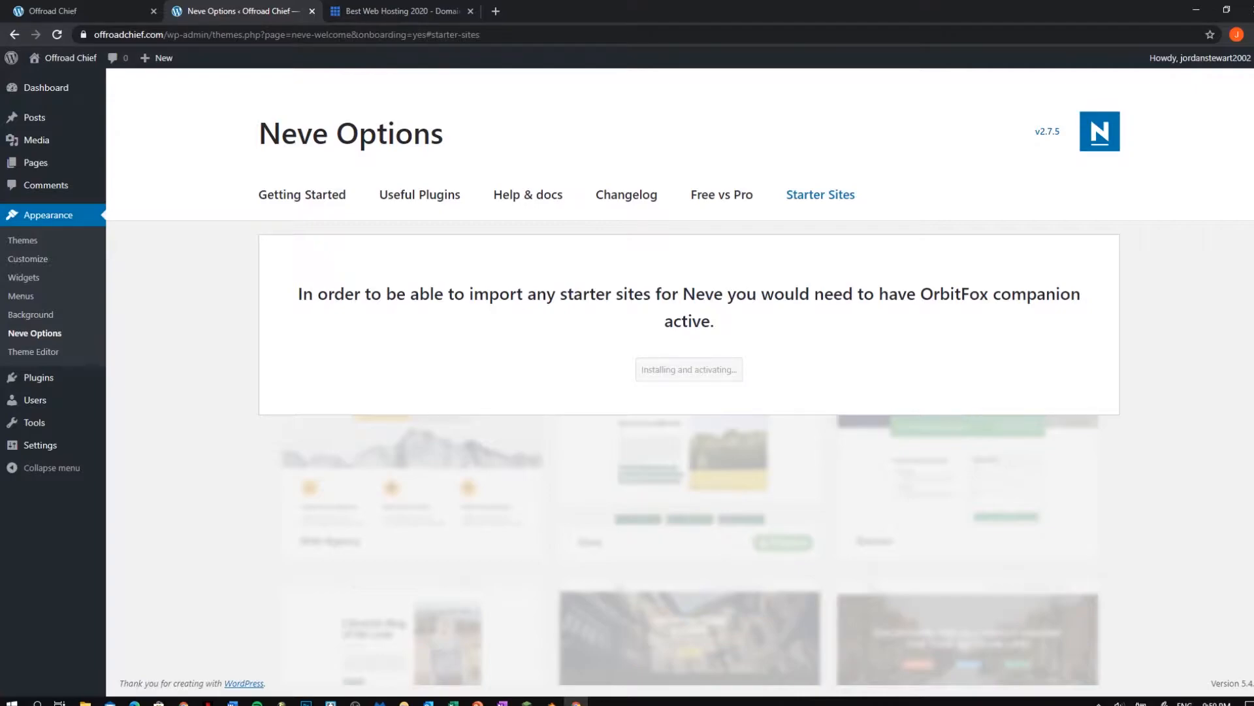
{"action": "left_click_drag", "start_coordinate": [716, 322], "coordinate": [297, 295]}
{"action": "left_click", "coordinate": [293, 302]}
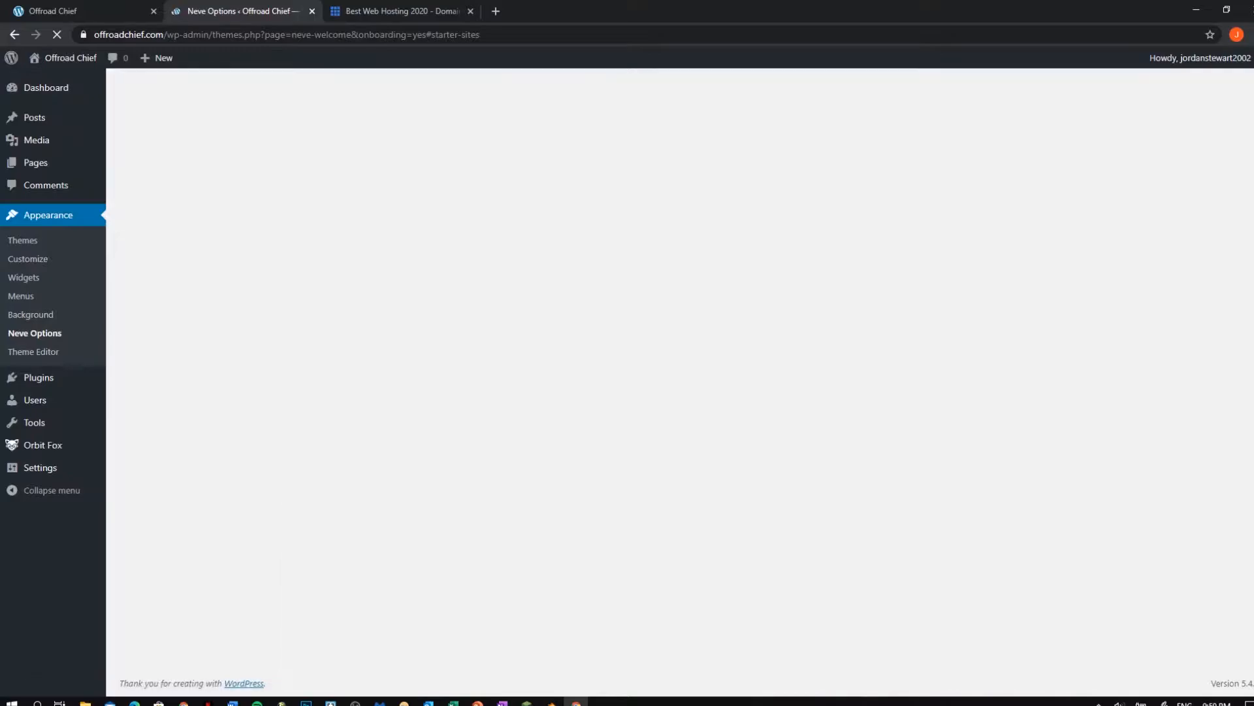
Browse the starter sites, show the Elementor designs and import the Web Agency site with its content, customizer settings and widgets.
{"action": "scroll", "coordinate": [631, 431], "scroll_direction": "down", "scroll_amount": 3}
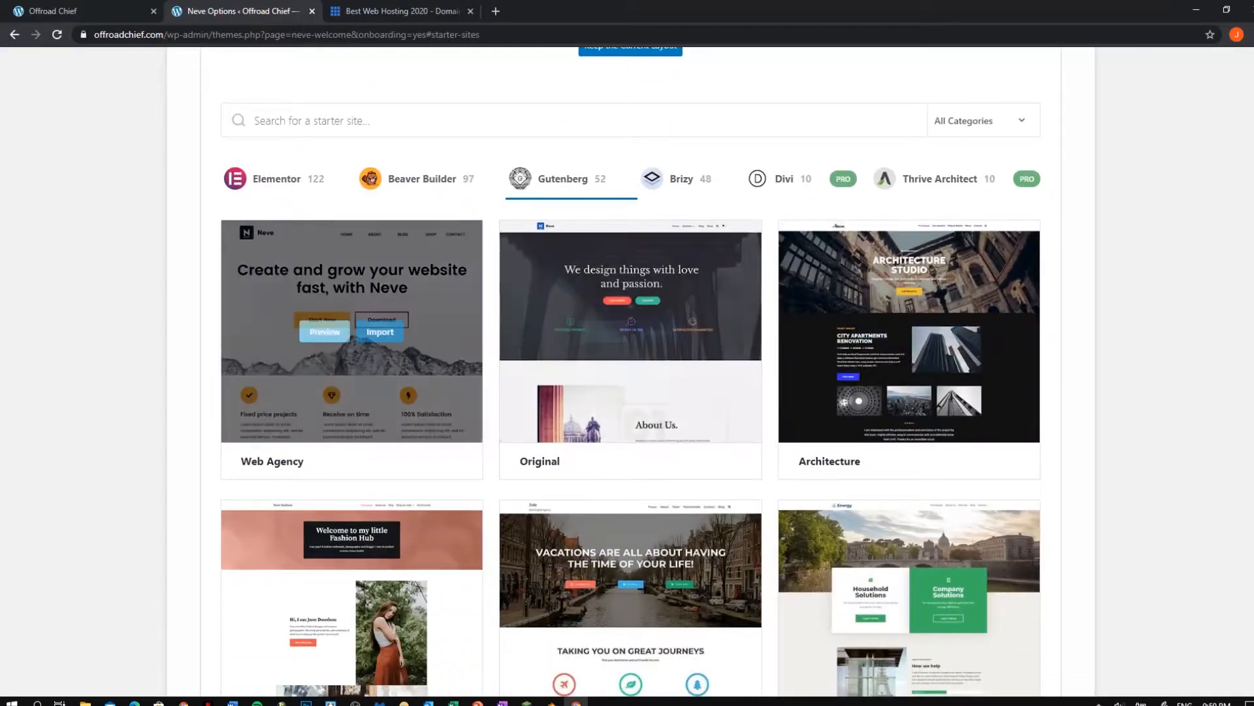
{"action": "scroll", "coordinate": [630, 392], "scroll_direction": "down", "scroll_amount": 3}
{"action": "scroll", "coordinate": [908, 641], "scroll_direction": "up", "scroll_amount": 4}
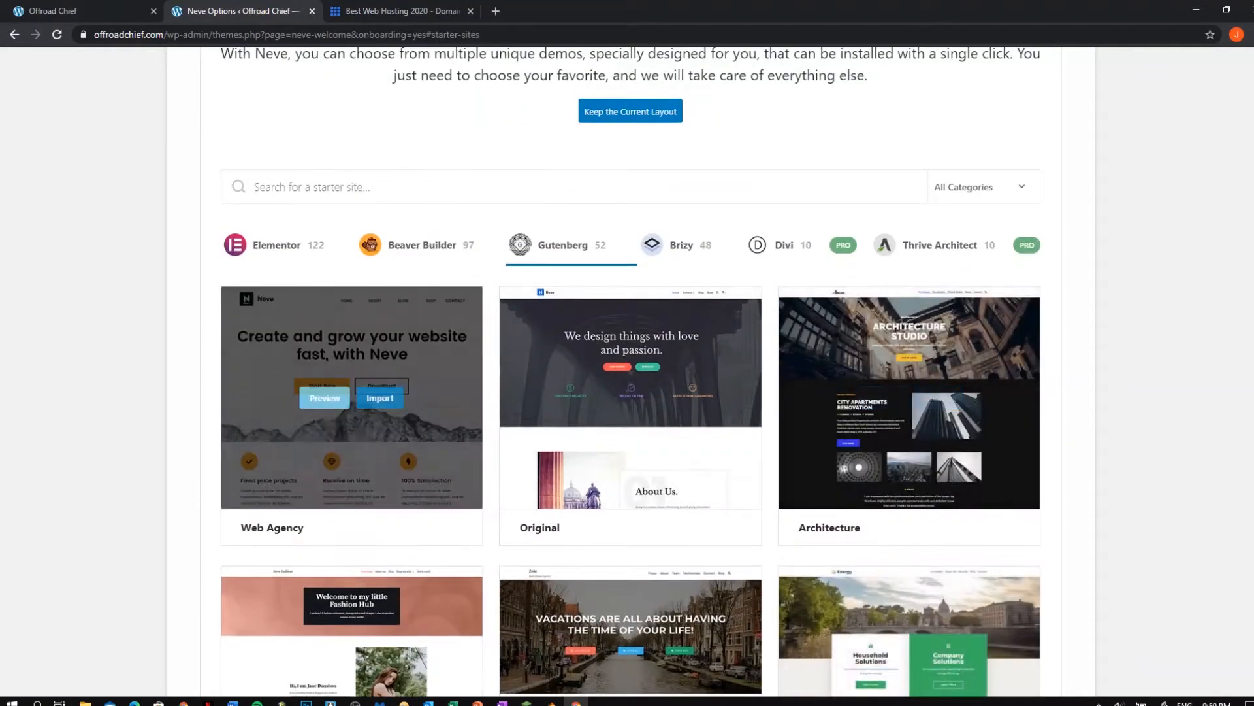
{"action": "scroll", "coordinate": [630, 392], "scroll_direction": "down", "scroll_amount": 2}
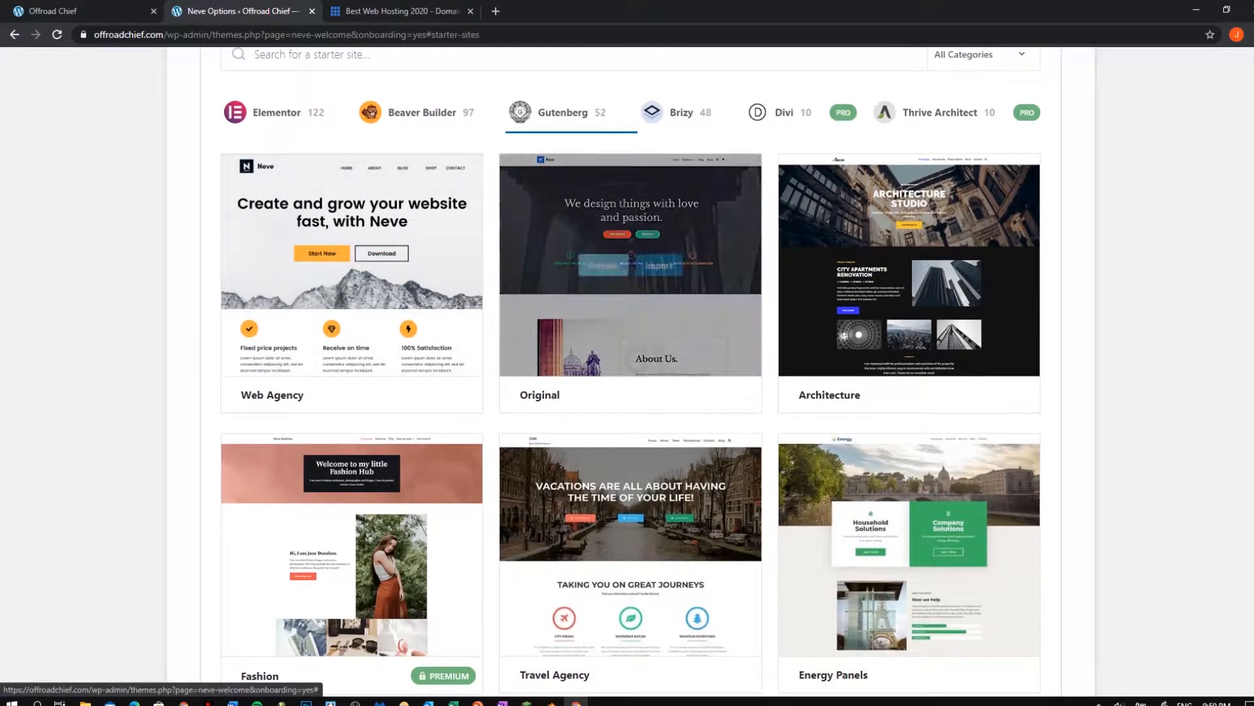
{"action": "scroll", "coordinate": [631, 327], "scroll_direction": "up", "scroll_amount": 2}
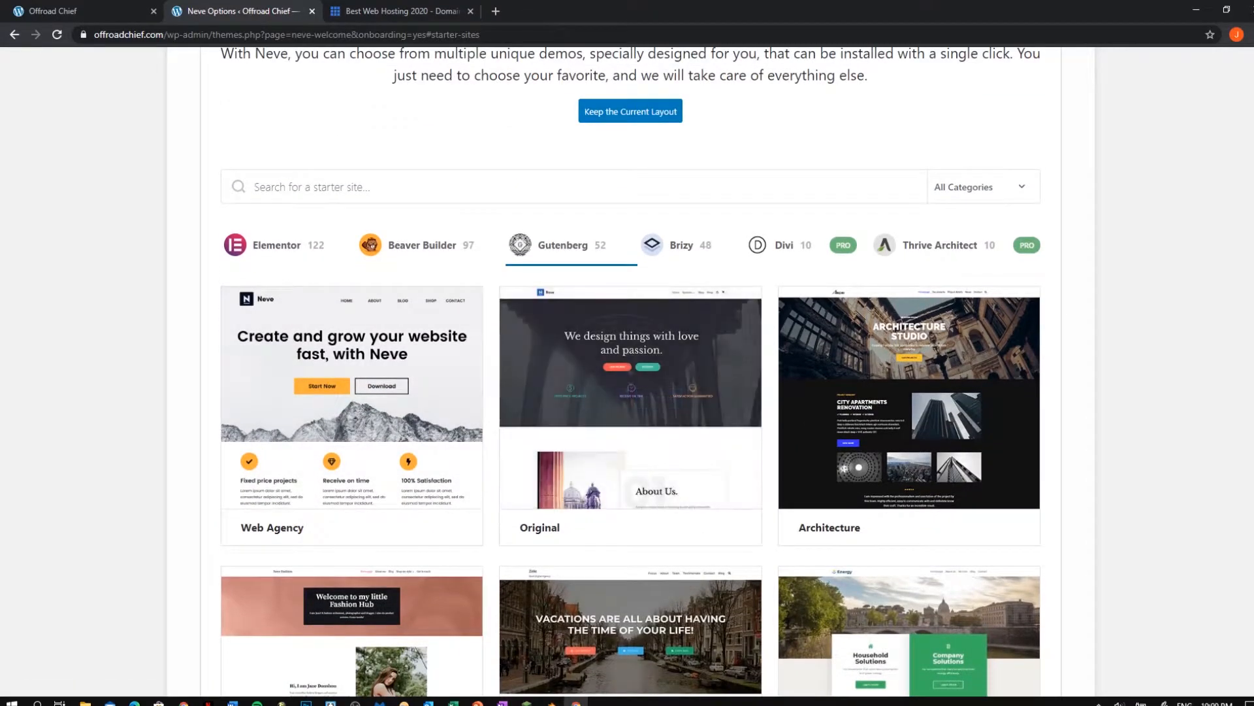
{"action": "left_click", "coordinate": [275, 245]}
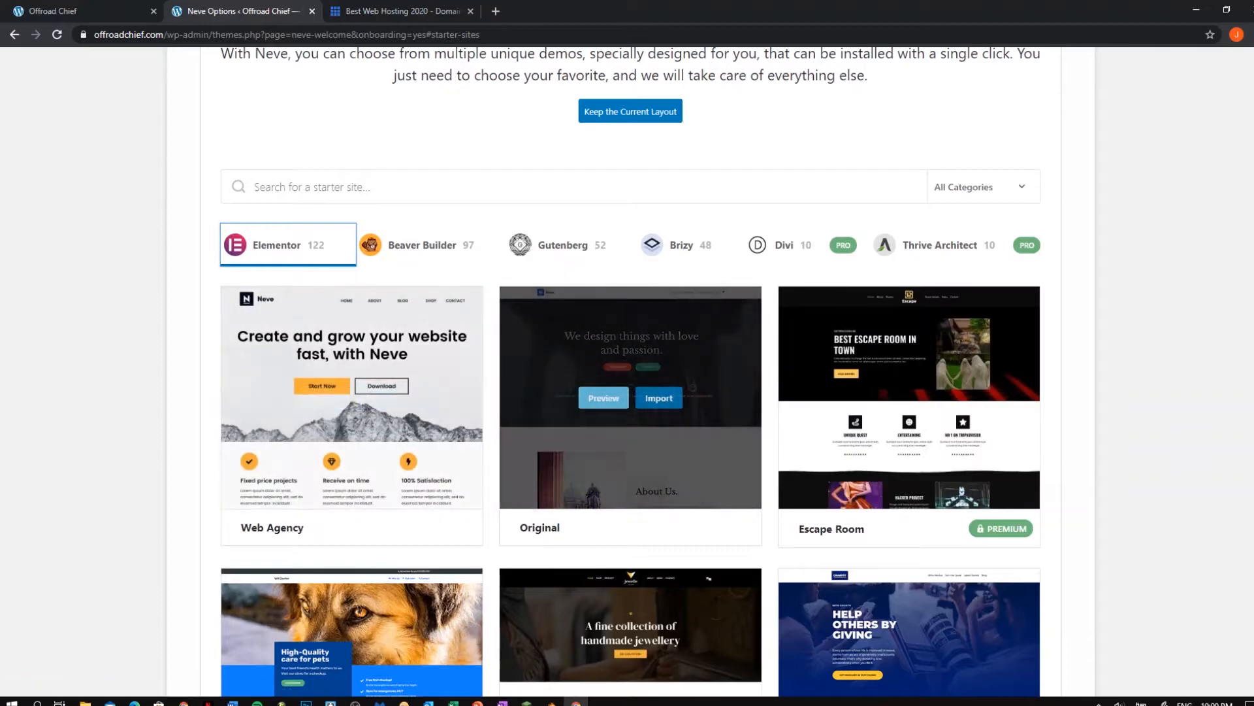
{"action": "scroll", "coordinate": [353, 424], "scroll_direction": "down", "scroll_amount": 3}
{"action": "scroll", "coordinate": [908, 457], "scroll_direction": "down", "scroll_amount": 3}
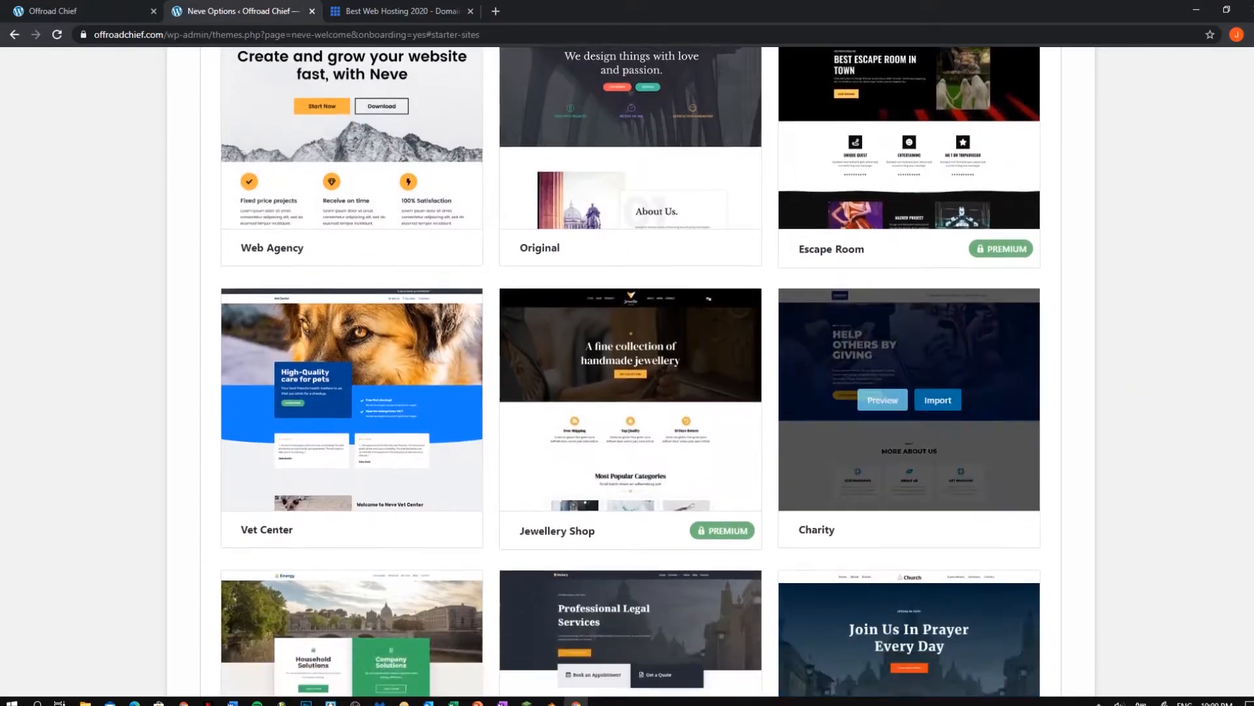
{"action": "scroll", "coordinate": [908, 457], "scroll_direction": "up", "scroll_amount": 7}
{"action": "scroll", "coordinate": [353, 294], "scroll_direction": "down", "scroll_amount": 3}
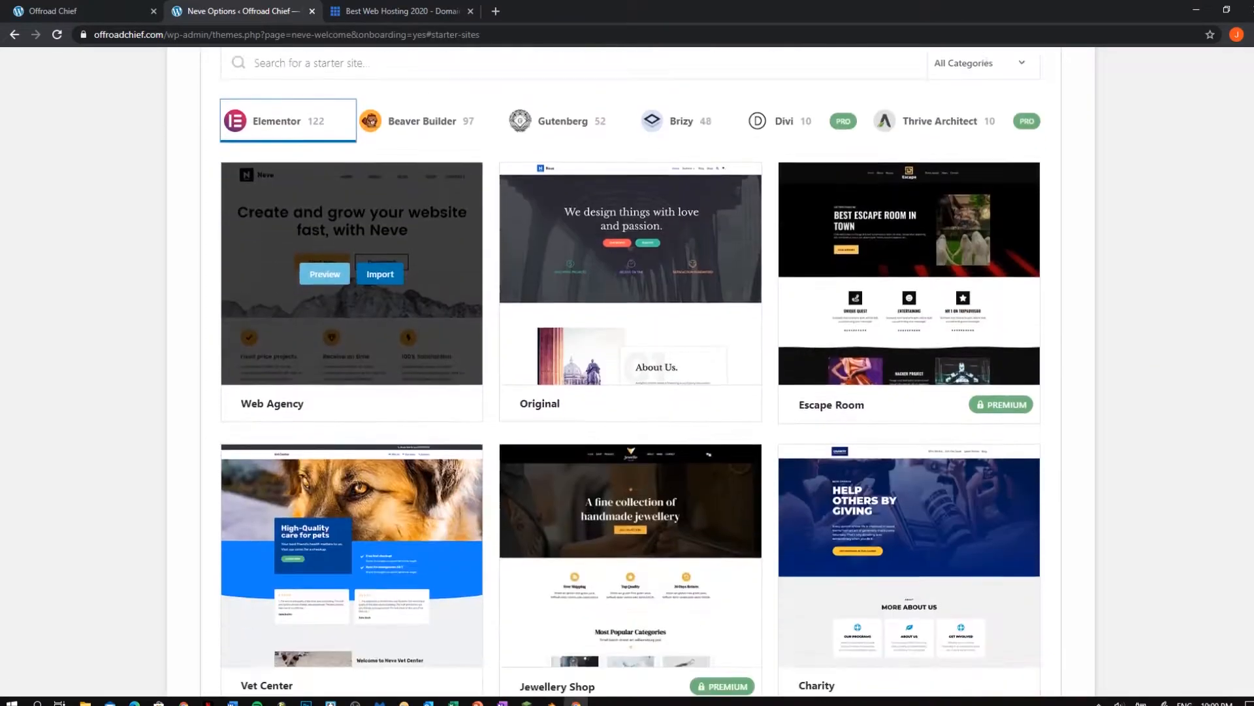
{"action": "left_click", "coordinate": [380, 265]}
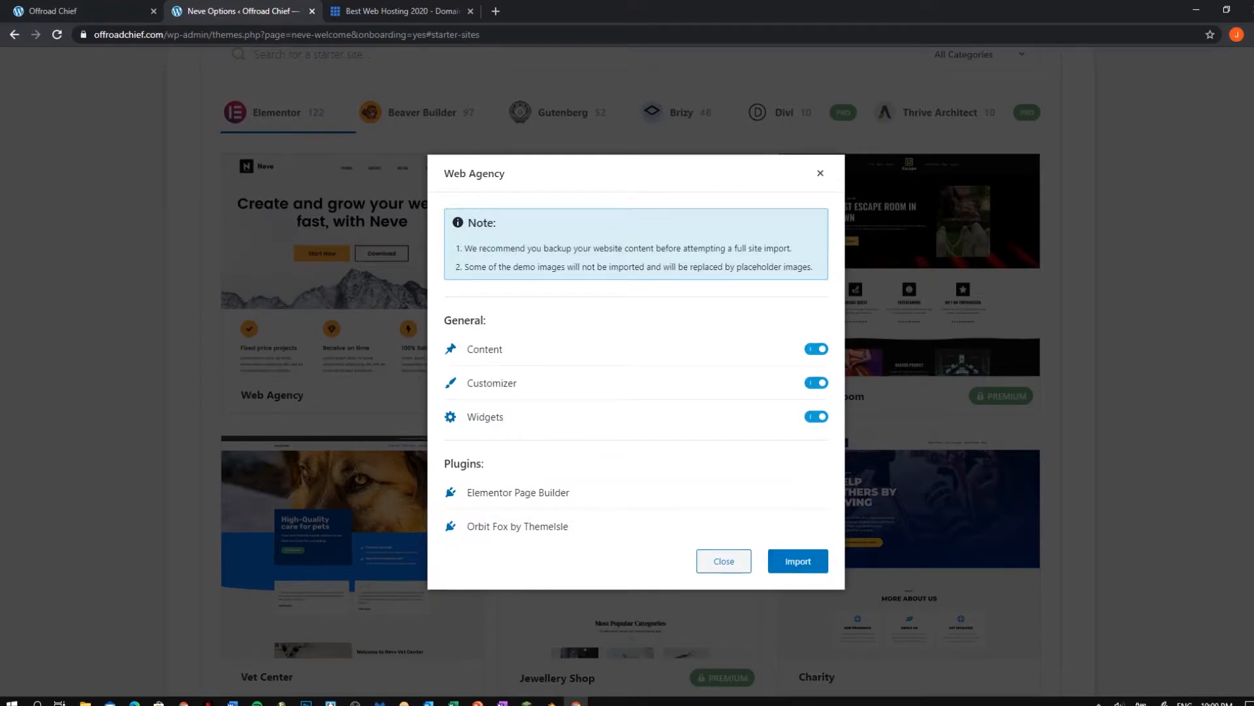
{"action": "left_click", "coordinate": [813, 561]}
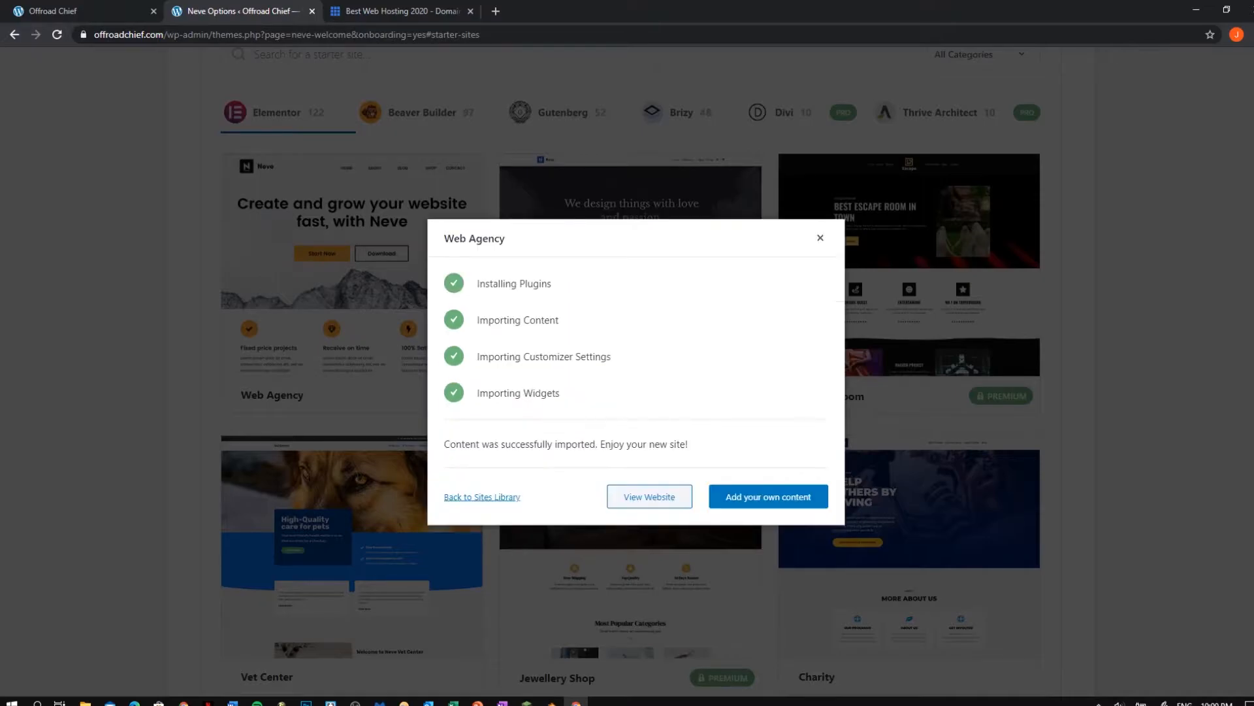
View the imported website and look through the sections of its home page.
{"action": "left_click", "coordinate": [650, 496]}
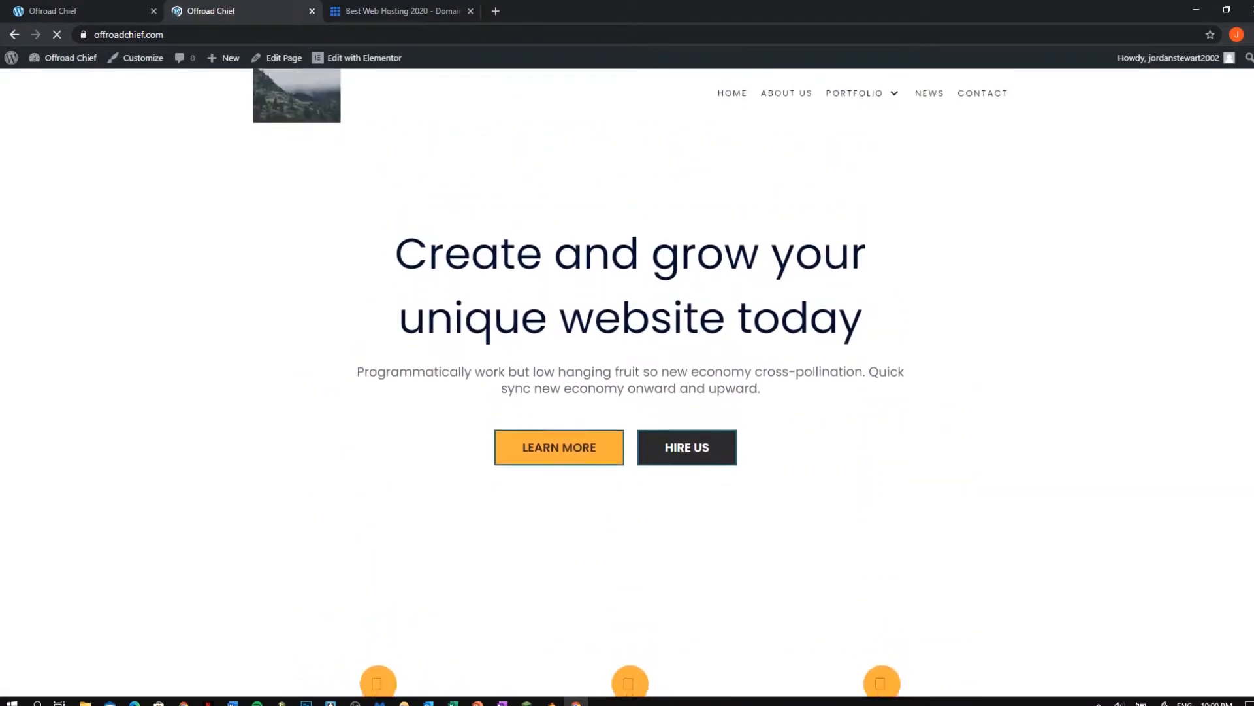
{"action": "scroll", "coordinate": [627, 379], "scroll_direction": "down", "scroll_amount": 9}
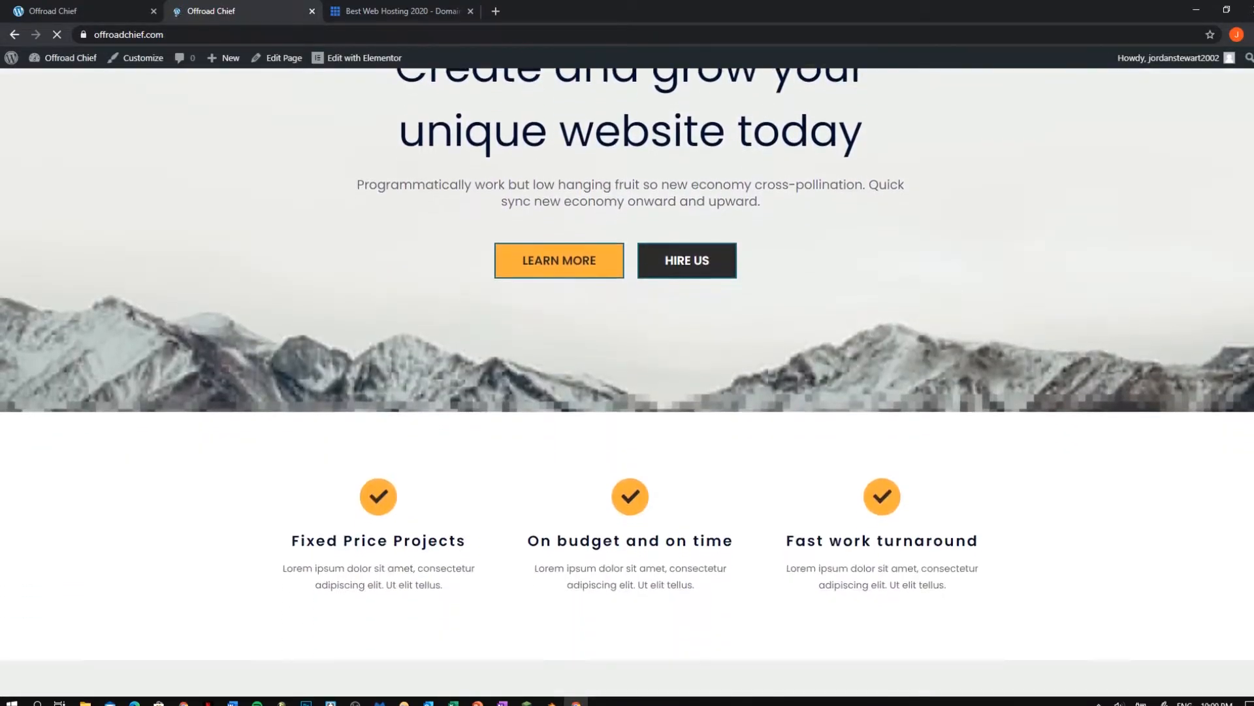
{"action": "scroll", "coordinate": [336, 519], "scroll_direction": "down", "scroll_amount": 6}
{"action": "scroll", "coordinate": [336, 518], "scroll_direction": "up", "scroll_amount": 15}
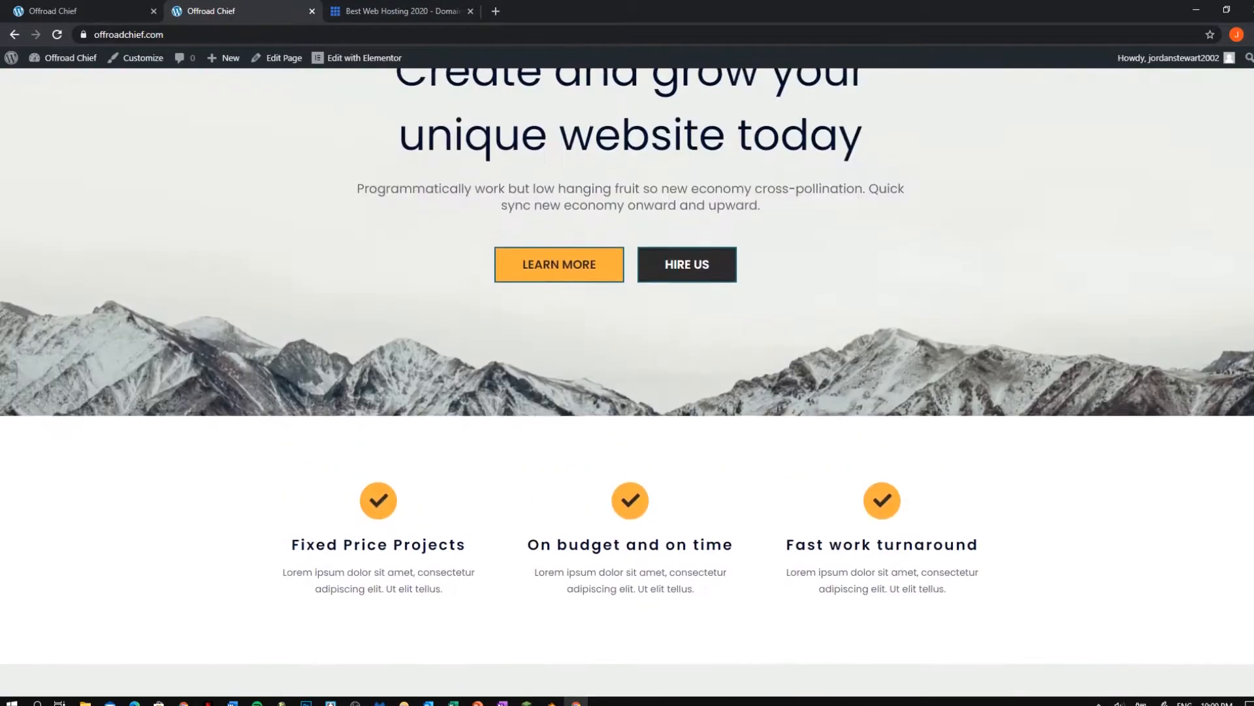
{"action": "scroll", "coordinate": [627, 379], "scroll_direction": "down", "scroll_amount": 7}
{"action": "scroll", "coordinate": [627, 379], "scroll_direction": "up", "scroll_amount": 7}
{"action": "scroll", "coordinate": [627, 379], "scroll_direction": "down", "scroll_amount": 6}
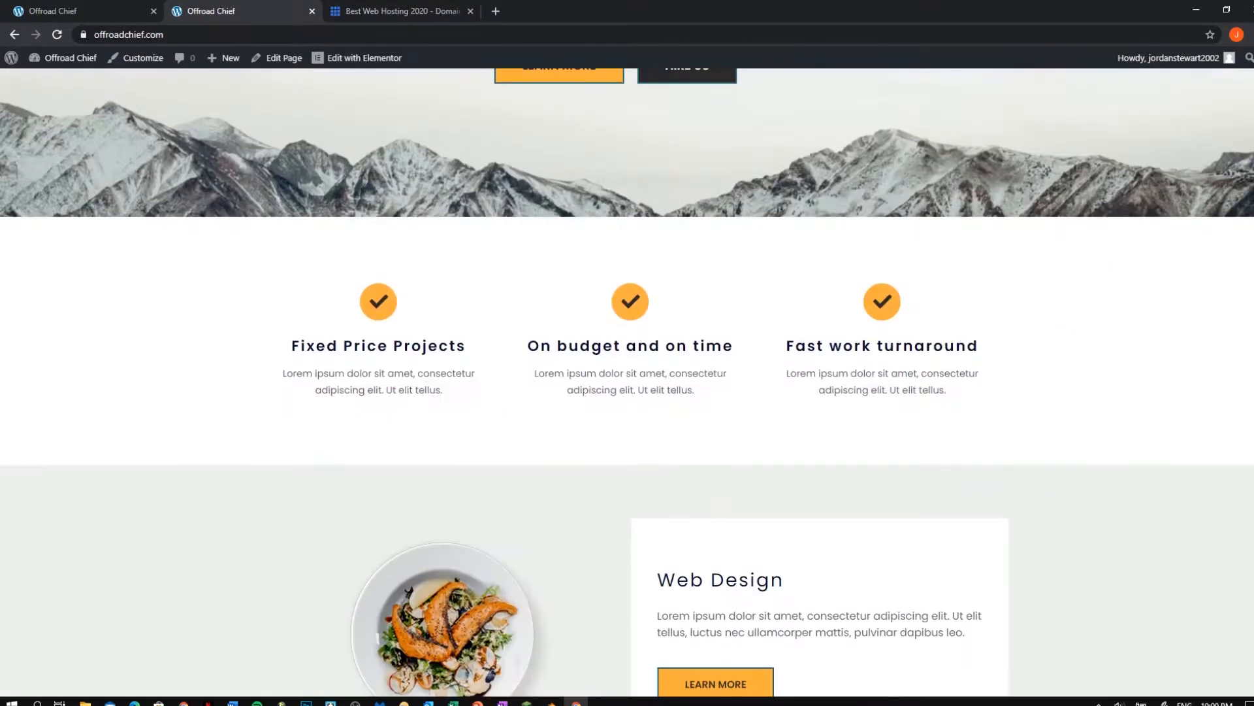
Open the home page for editing with Elementor and look over its header and hero section.
{"action": "left_click", "coordinate": [359, 57]}
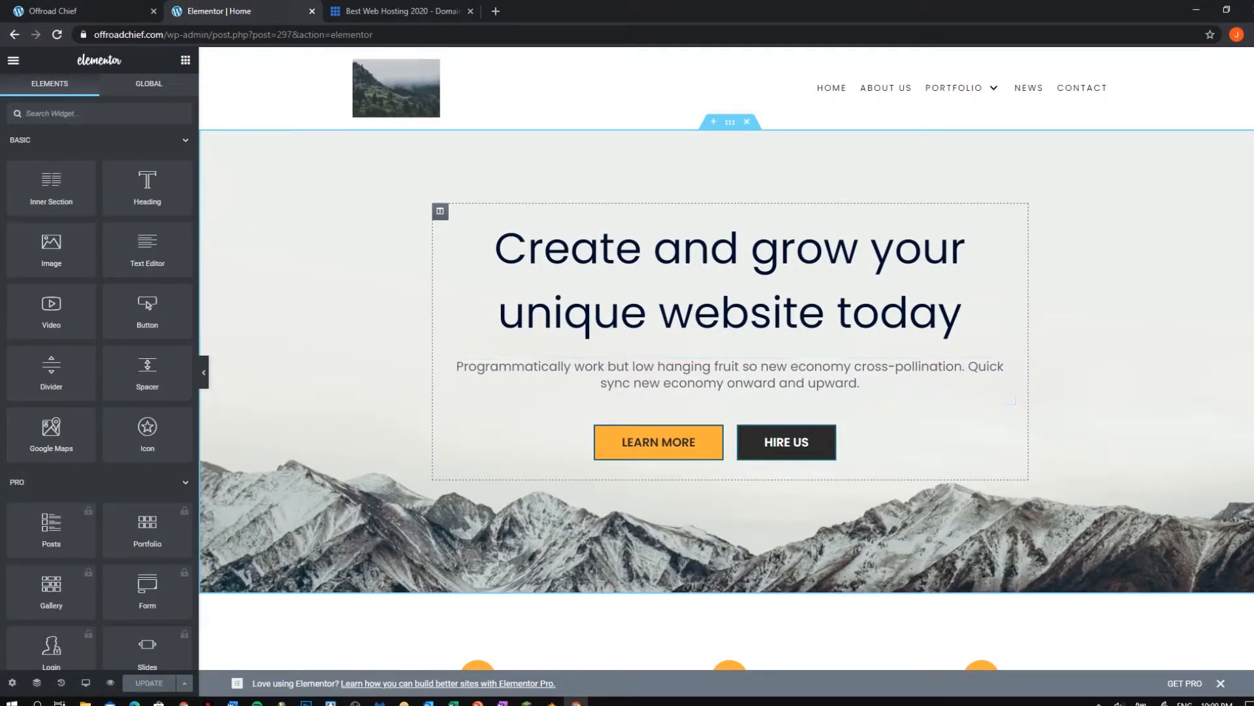
{"action": "scroll", "coordinate": [725, 359], "scroll_direction": "down", "scroll_amount": 5}
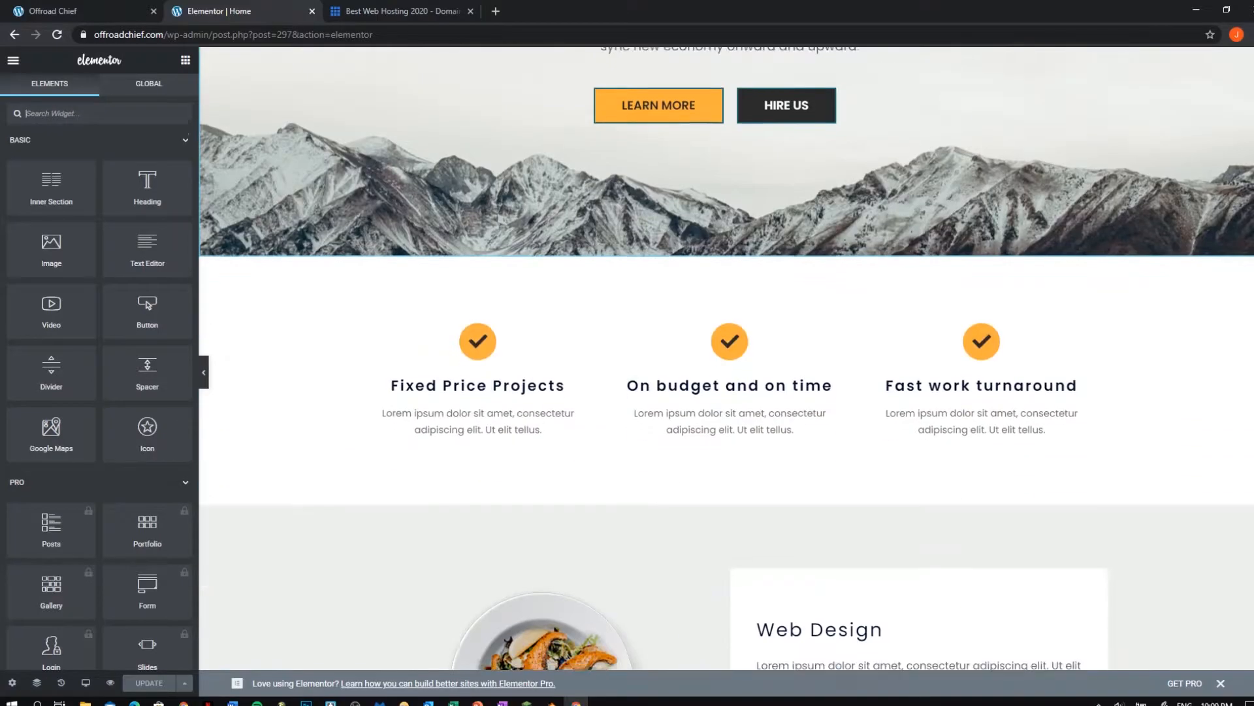
{"action": "scroll", "coordinate": [726, 360], "scroll_direction": "up", "scroll_amount": 3}
{"action": "scroll", "coordinate": [726, 360], "scroll_direction": "up", "scroll_amount": 3}
{"action": "scroll", "coordinate": [725, 359], "scroll_direction": "down", "scroll_amount": 5}
{"action": "scroll", "coordinate": [725, 359], "scroll_direction": "up", "scroll_amount": 5}
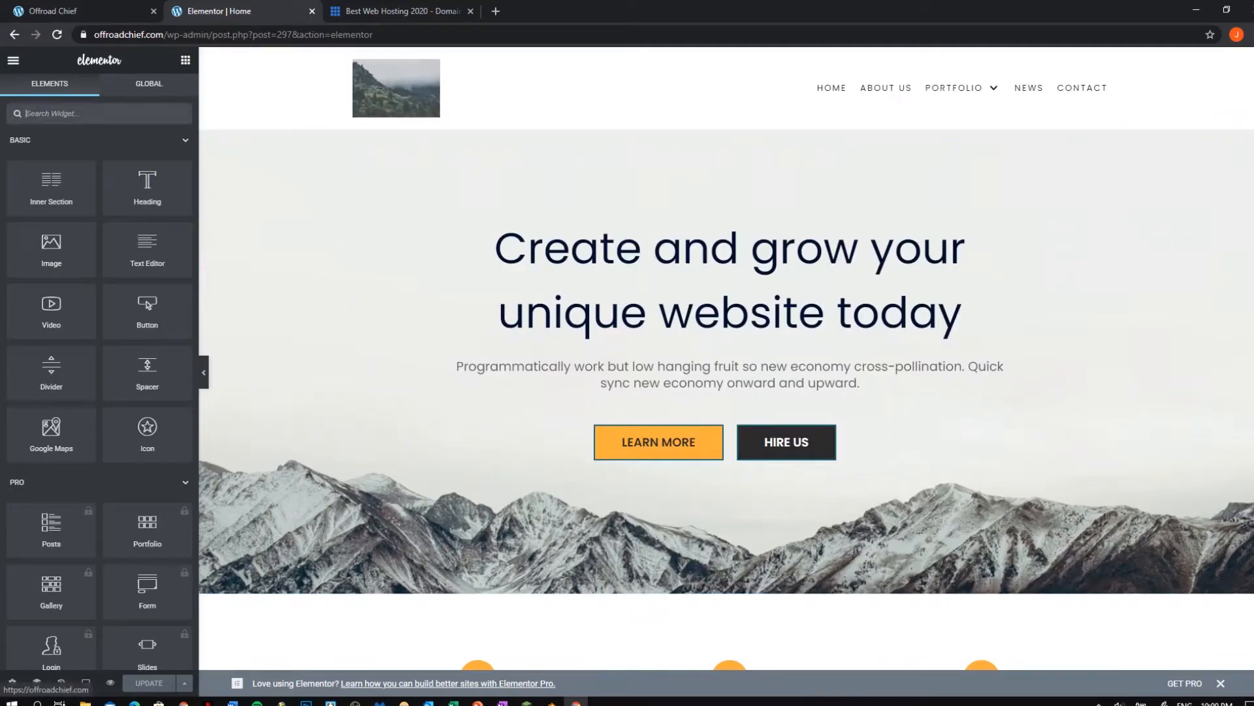
{"action": "scroll", "coordinate": [725, 360], "scroll_direction": "down", "scroll_amount": 1}
{"action": "scroll", "coordinate": [725, 359], "scroll_direction": "down", "scroll_amount": 1}
{"action": "scroll", "coordinate": [725, 360], "scroll_direction": "up", "scroll_amount": 2}
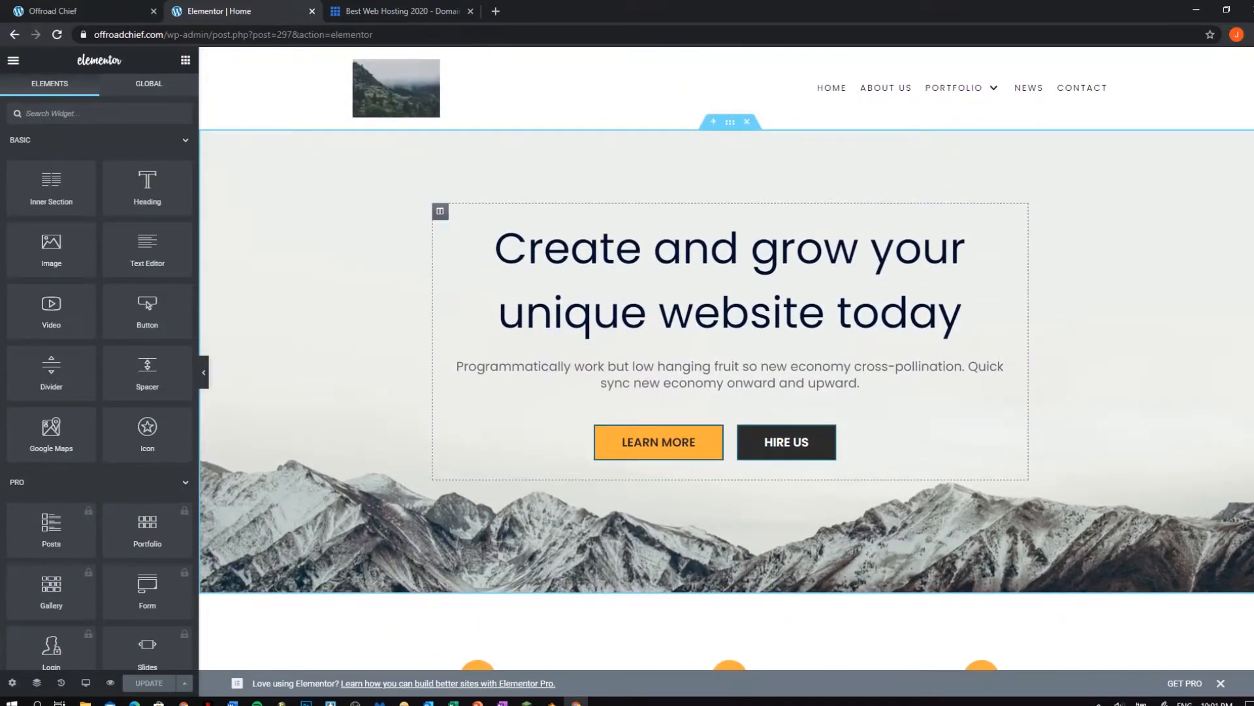
Examine the Elementor widget list and the home page sections down to the Featured work area.
{"action": "scroll", "coordinate": [725, 359], "scroll_direction": "down", "scroll_amount": 6}
{"action": "scroll", "coordinate": [725, 359], "scroll_direction": "down", "scroll_amount": 1}
{"action": "scroll", "coordinate": [98, 373], "scroll_direction": "down", "scroll_amount": 7}
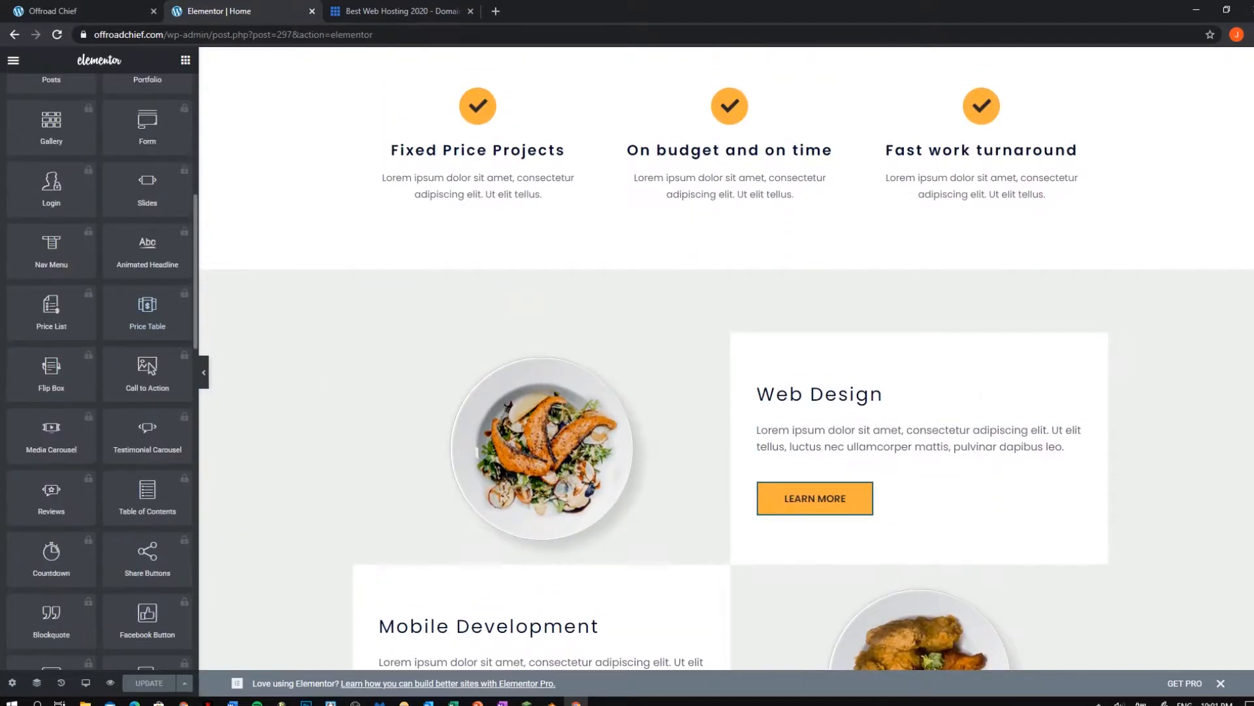
{"action": "scroll", "coordinate": [915, 365], "scroll_direction": "down", "scroll_amount": 10}
{"action": "scroll", "coordinate": [914, 366], "scroll_direction": "up", "scroll_amount": 3}
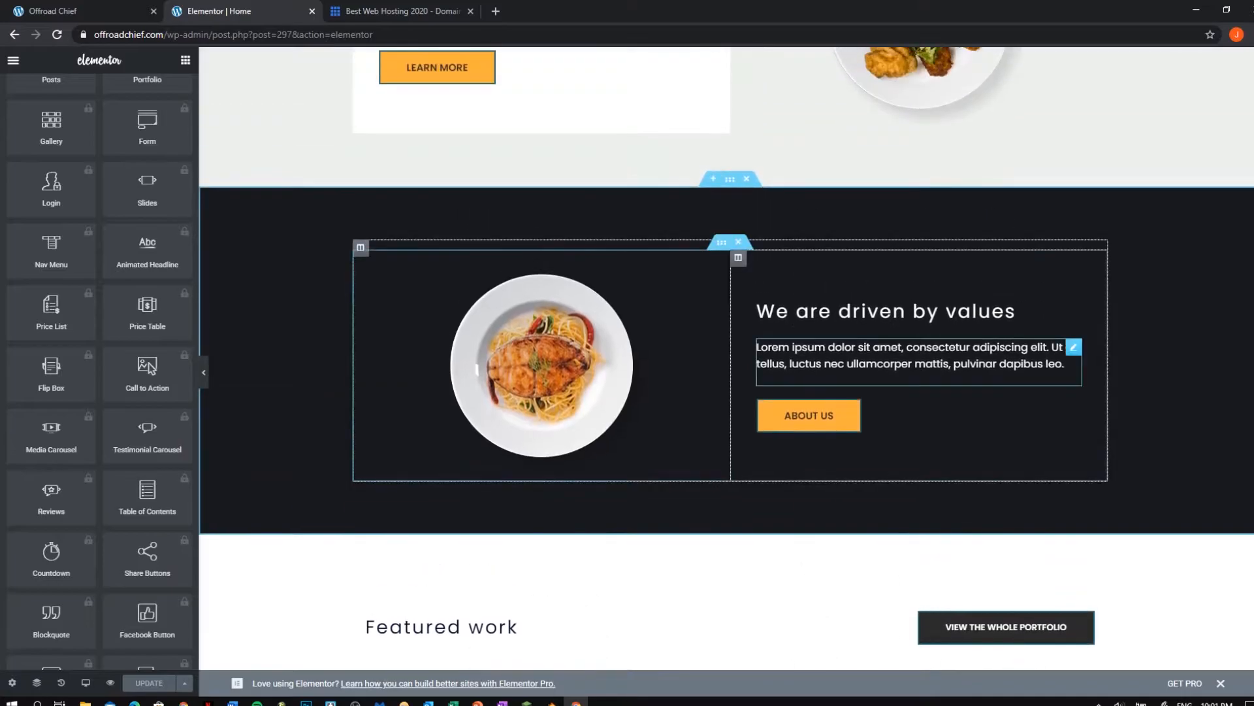
{"action": "scroll", "coordinate": [477, 369], "scroll_direction": "up", "scroll_amount": 14}
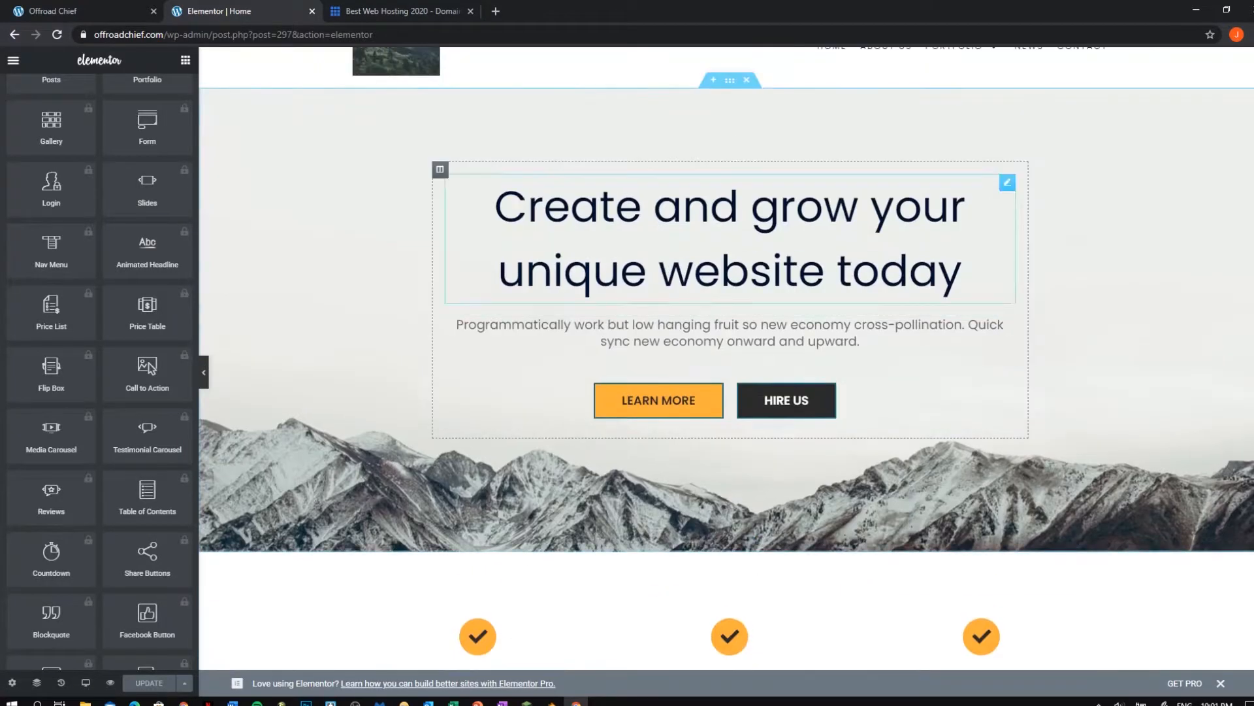
{"action": "scroll", "coordinate": [725, 359], "scroll_direction": "up", "scroll_amount": 1}
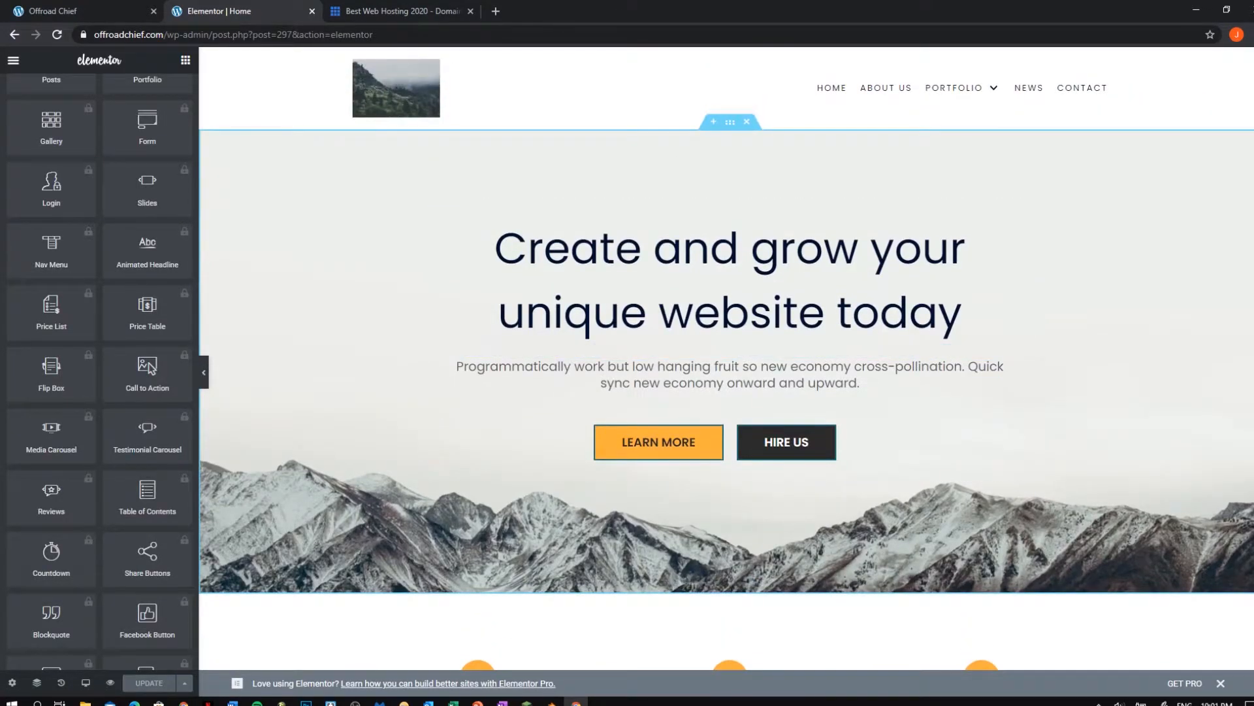
{"action": "scroll", "coordinate": [98, 373], "scroll_direction": "up", "scroll_amount": 7}
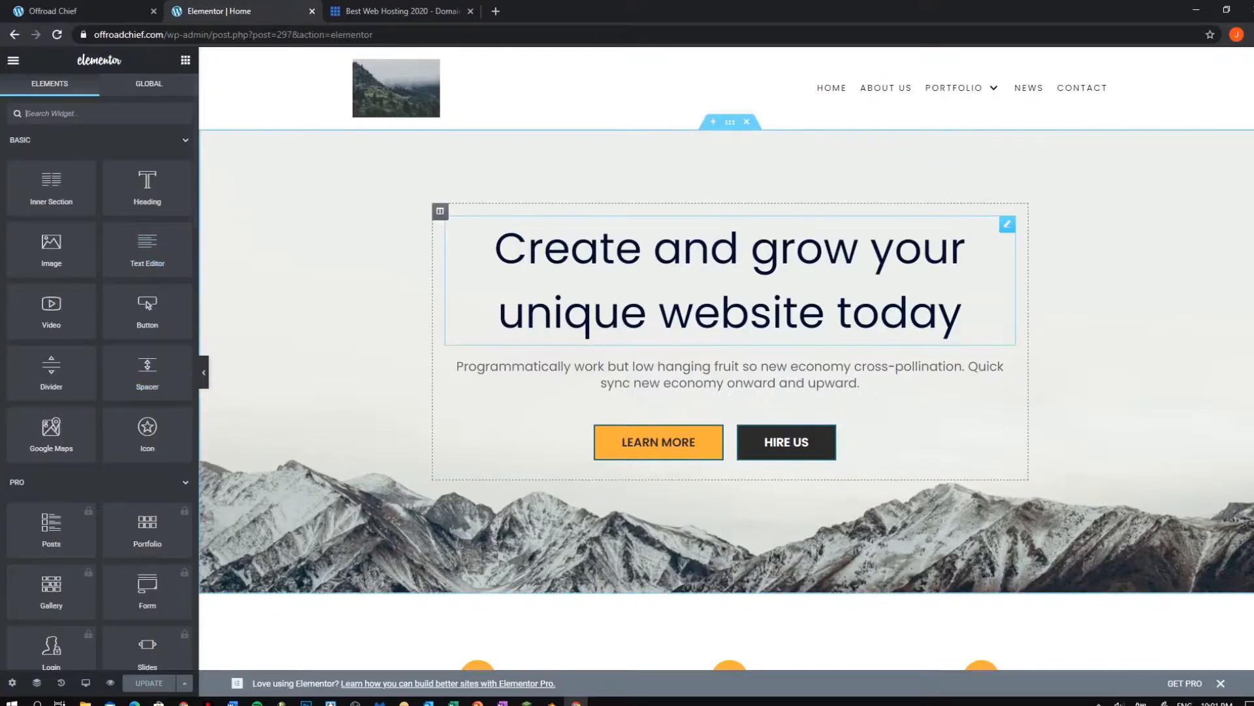
Delete the placeholder paragraph below the main heading in the home page's hero section.
{"action": "left_click", "coordinate": [808, 384]}
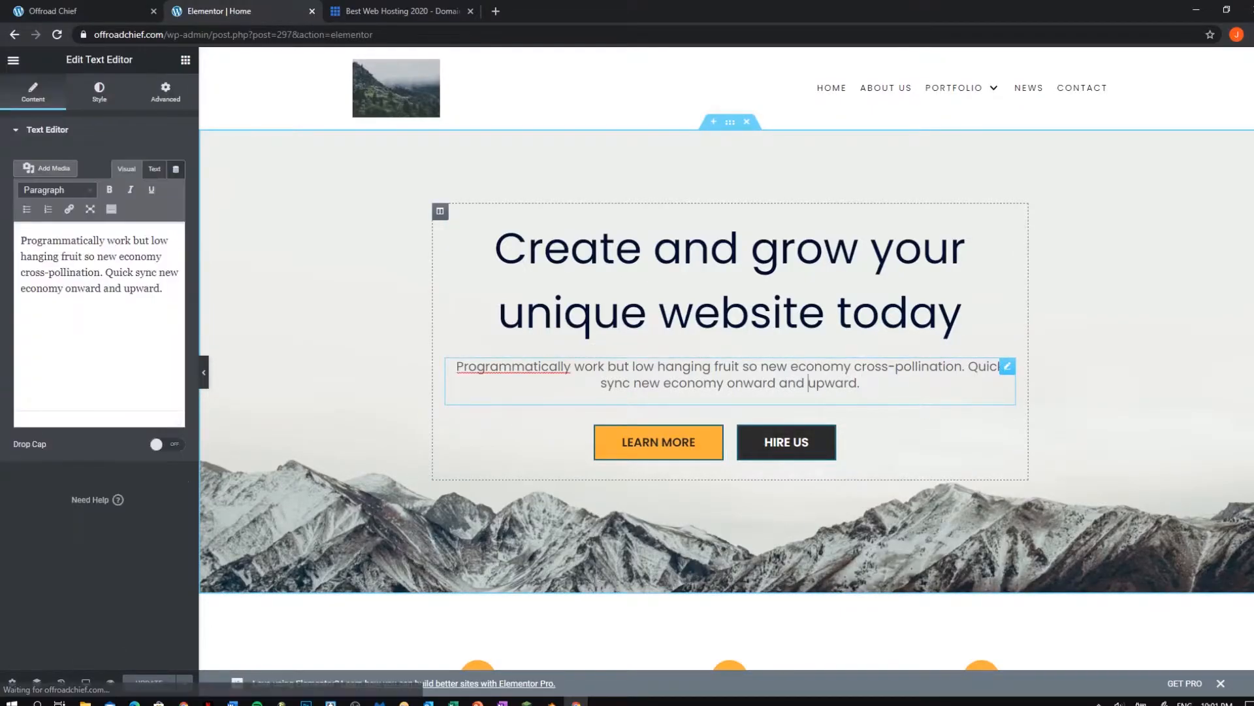
{"action": "right_click", "coordinate": [808, 378]}
{"action": "right_click", "coordinate": [722, 377]}
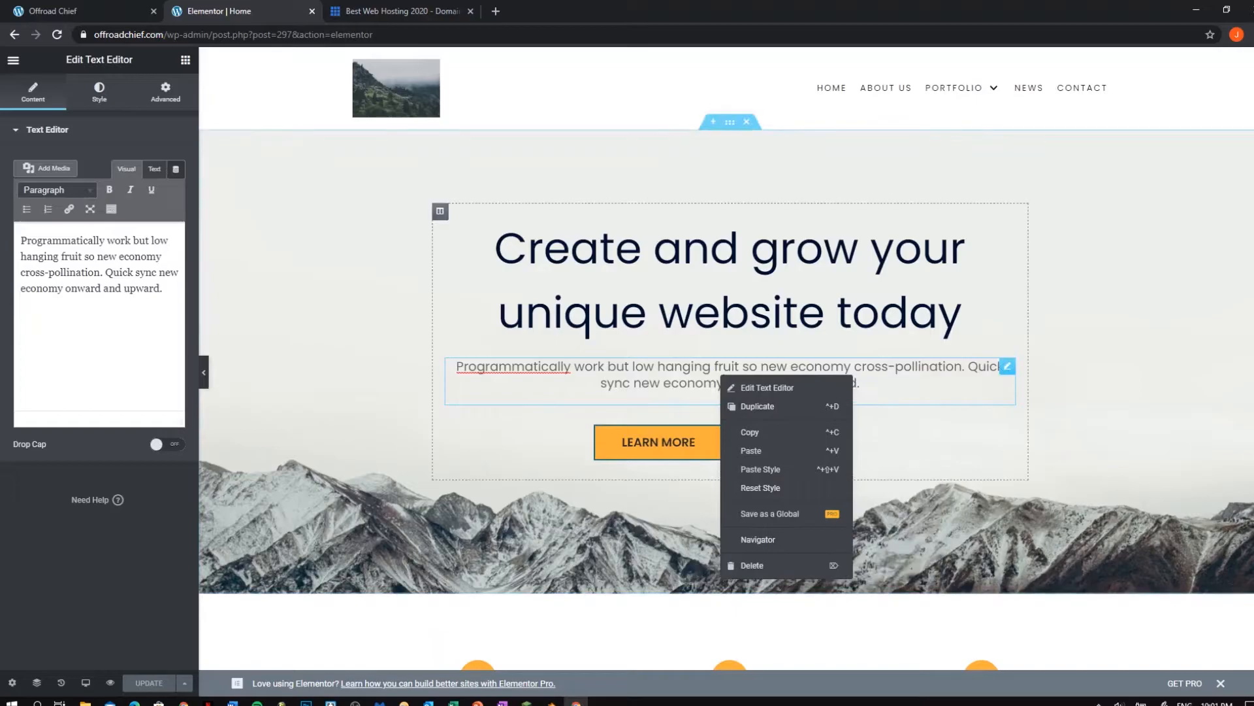
{"action": "left_click", "coordinate": [712, 375]}
{"action": "left_click", "coordinate": [730, 313]}
{"action": "left_click", "coordinate": [730, 376]}
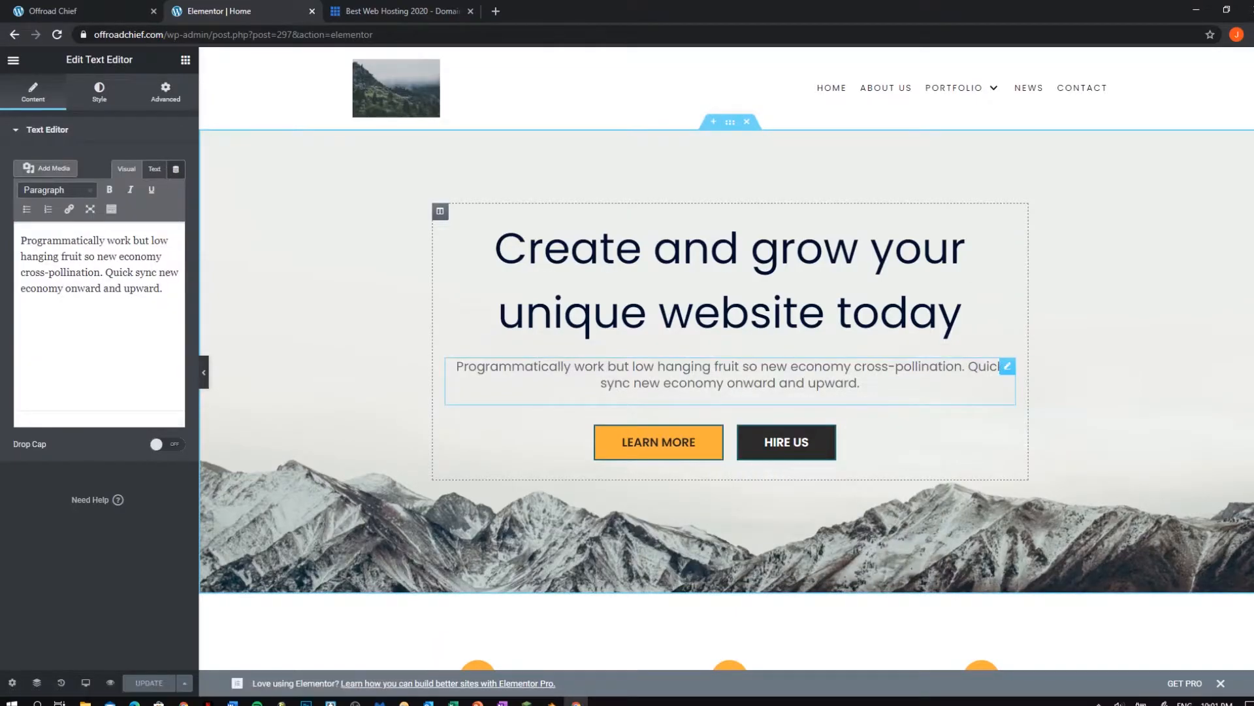
{"action": "right_click", "coordinate": [851, 378]}
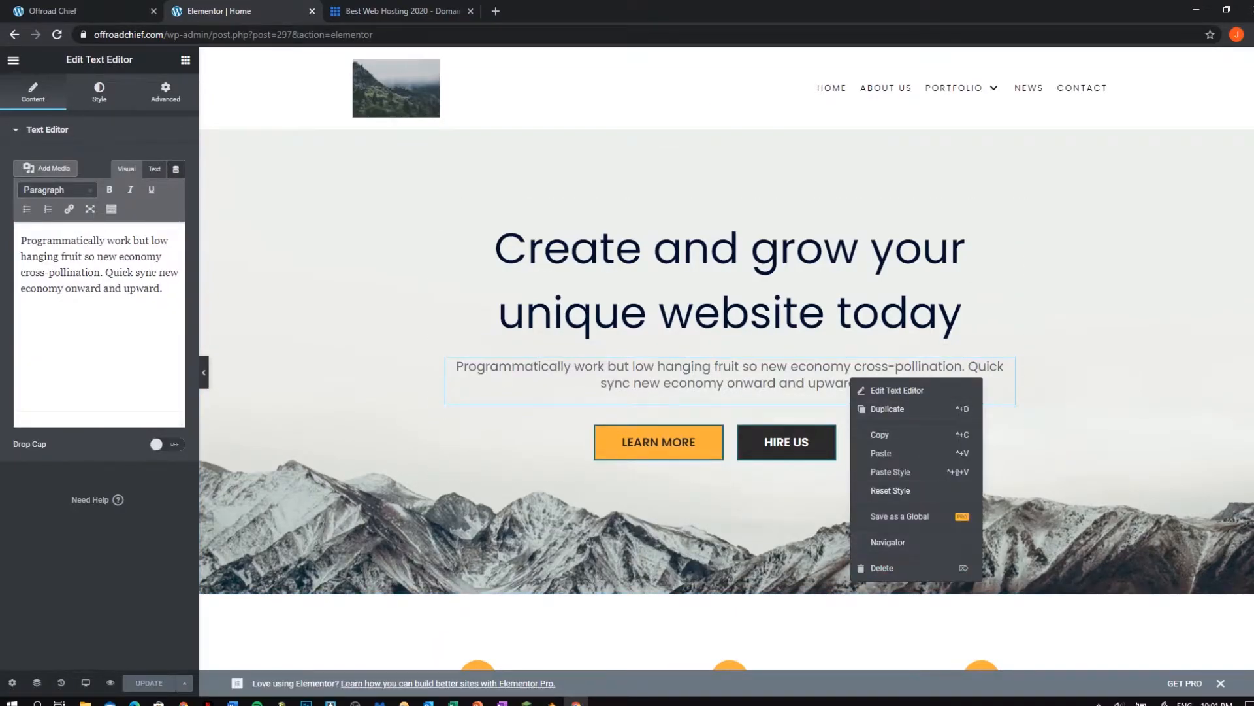
{"action": "left_click", "coordinate": [882, 568]}
Replace the hero section's heading text with "Off Roading".
{"action": "left_click", "coordinate": [961, 342]}
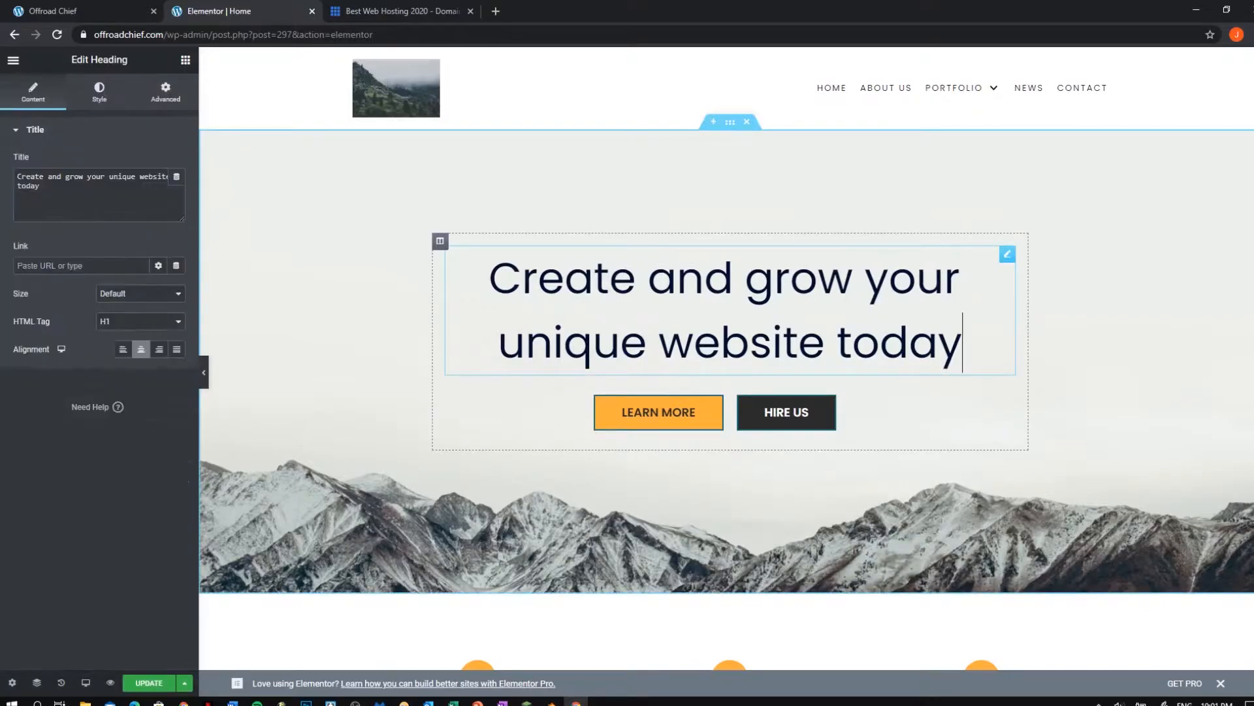
{"action": "left_click_drag", "start_coordinate": [962, 343], "coordinate": [489, 279]}
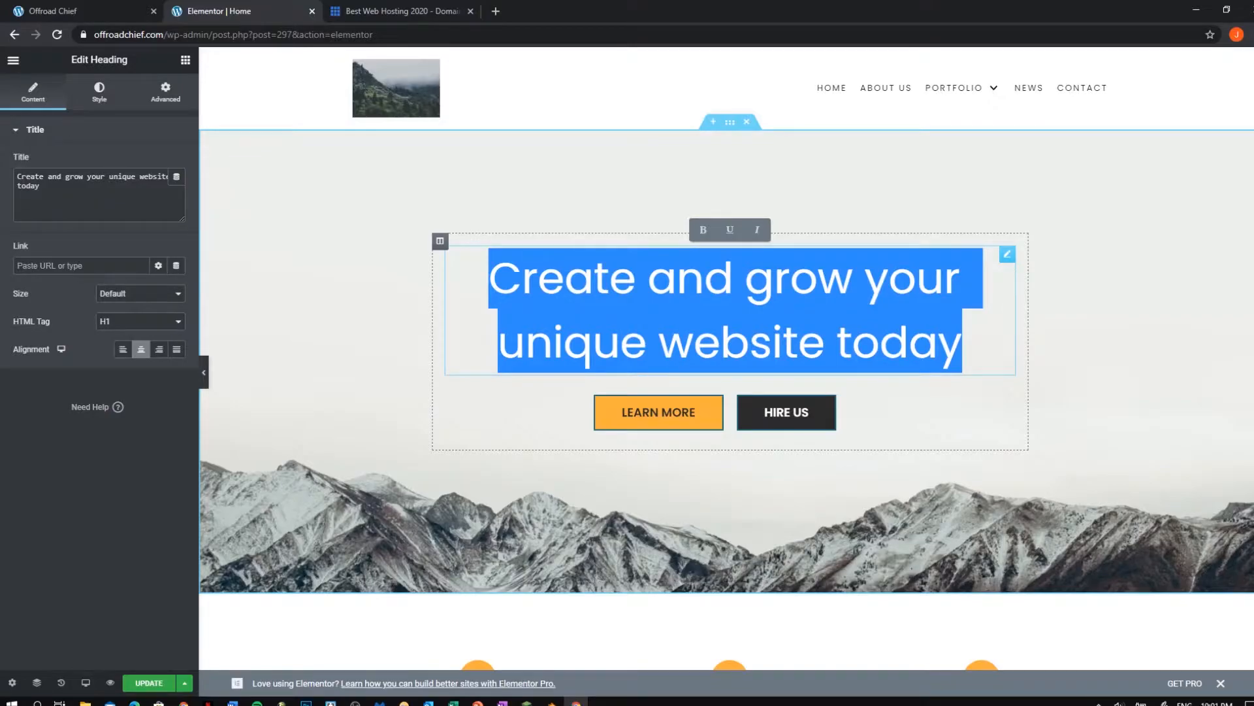
{"action": "type", "text": "Offradoin"}
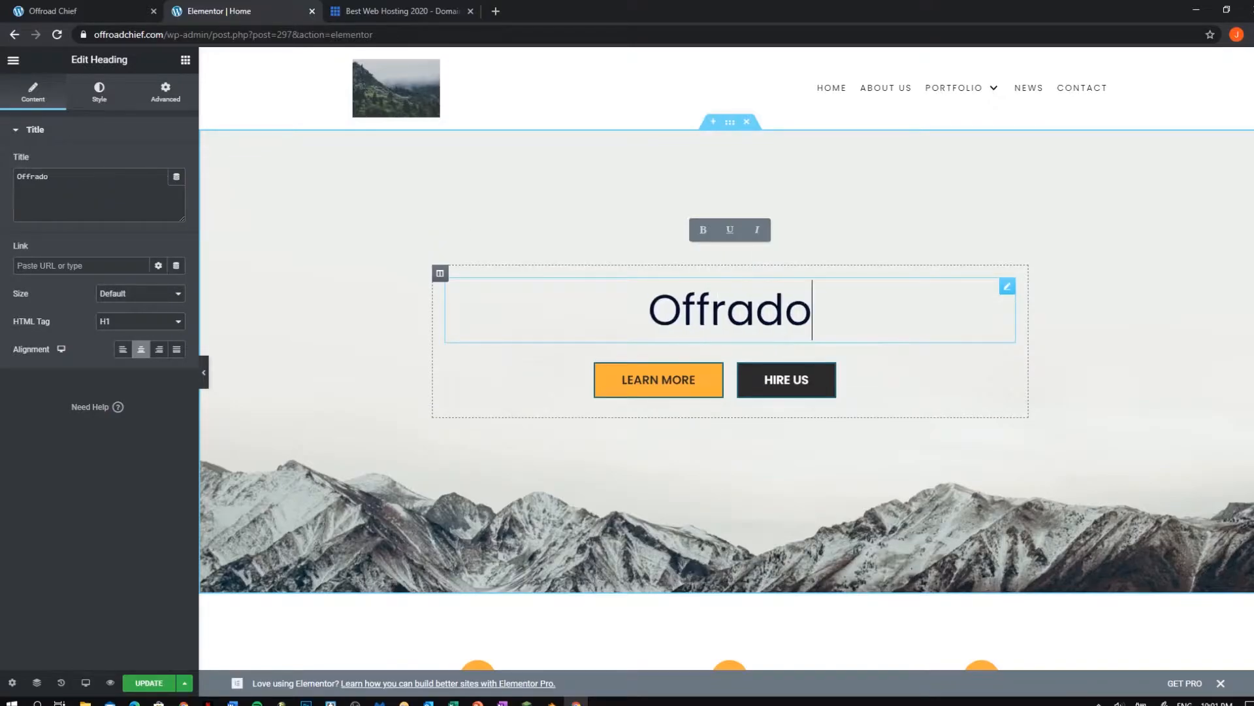
{"action": "key", "text": "BackSpace"}
{"action": "key", "text": "BackSpace"}
{"action": "key", "text": "BackSpace"}
{"action": "key", "text": "BackSpace"}
{"action": "key", "text": "BackSpace"}
{"action": "key", "text": "BackSpace"}
{"action": "type", "text": "Roading"}
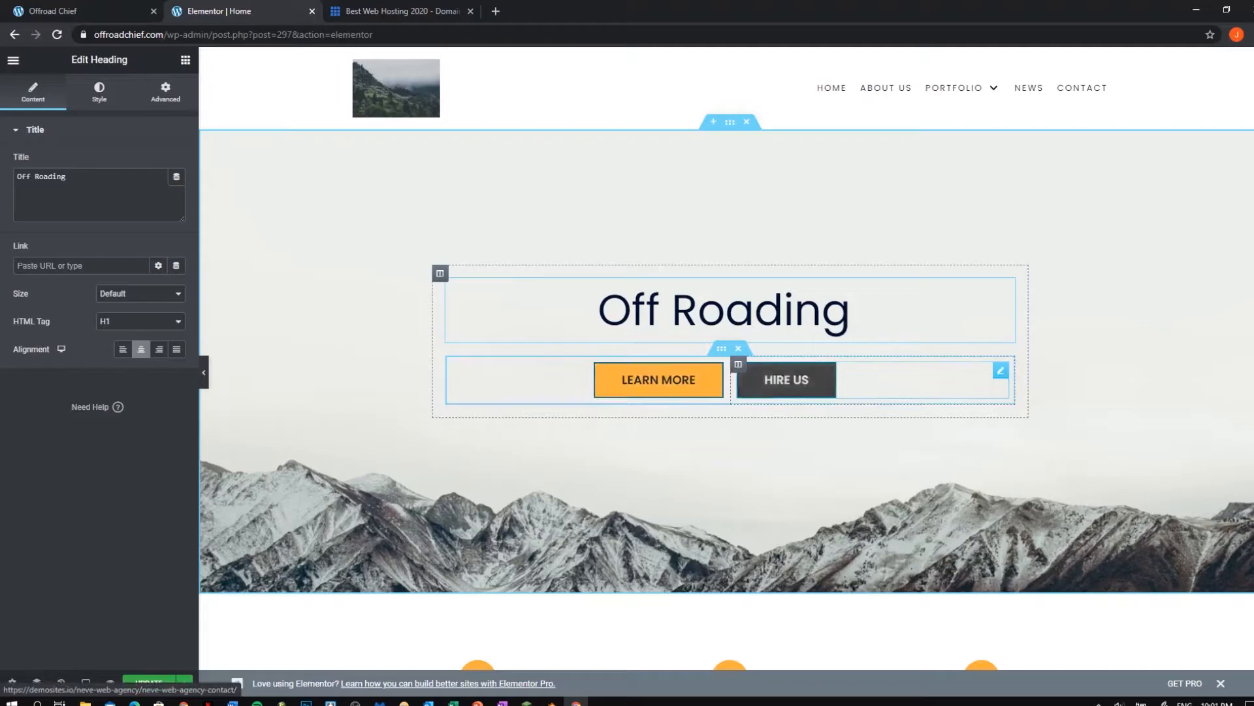
Replace the text of the hero section's "Hire Us" button with "about".
{"action": "left_click", "coordinate": [809, 380]}
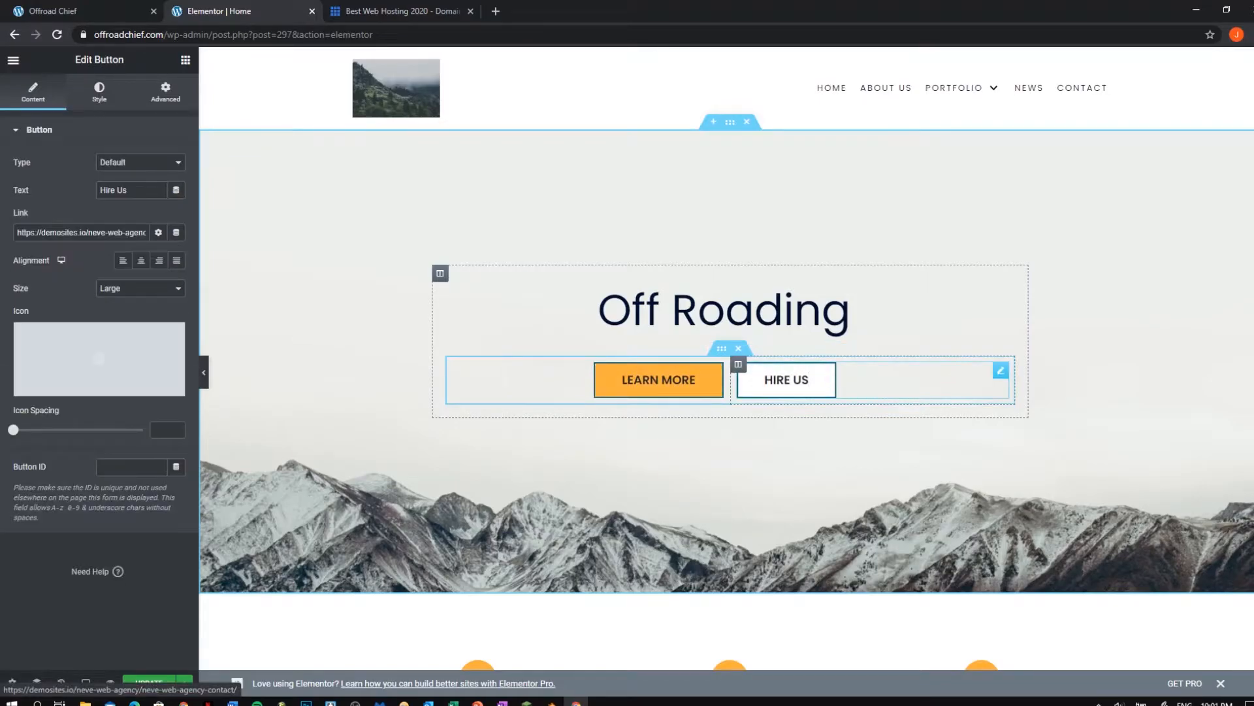
{"action": "key", "text": "BackSpace"}
{"action": "key", "text": "BackSpace"}
{"action": "key", "text": "BackSpace"}
{"action": "key", "text": "BackSpace"}
{"action": "key", "text": "BackSpace"}
{"action": "key", "text": "BackSpace"}
{"action": "key", "text": "BackSpace"}
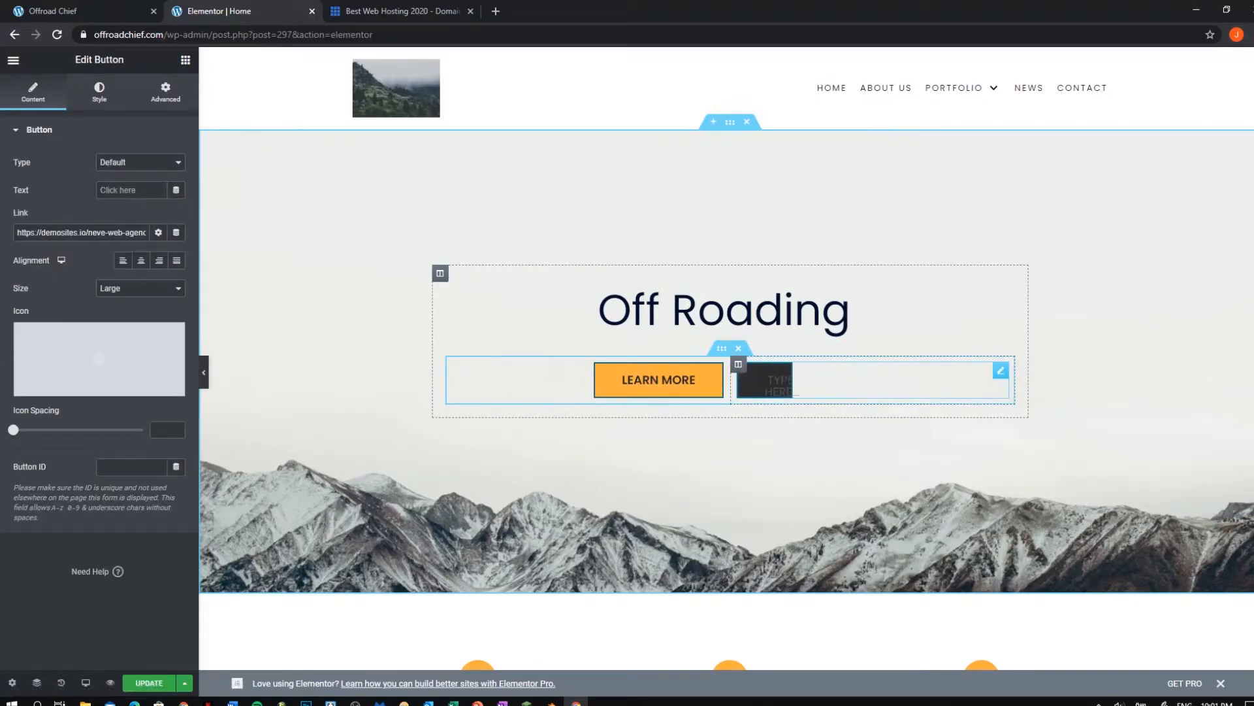
{"action": "type", "text": "about"}
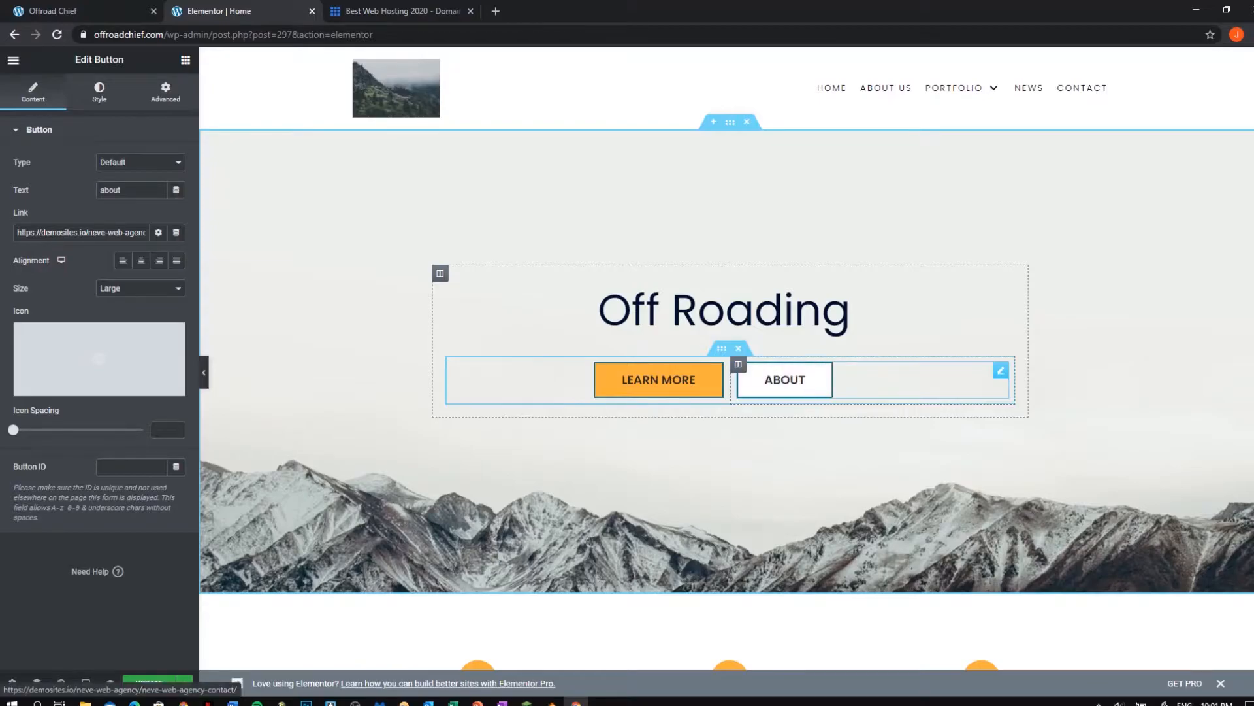
Replace the text of the hero section's orange "Learn More" button with "blog".
{"action": "left_click", "coordinate": [695, 379]}
{"action": "key", "text": "BackSpace"}
{"action": "key", "text": "BackSpace"}
{"action": "key", "text": "BackSpace"}
{"action": "key", "text": "BackSpace"}
{"action": "key", "text": "BackSpace"}
{"action": "key", "text": "BackSpace"}
{"action": "key", "text": "BackSpace"}
{"action": "key", "text": "BackSpace"}
{"action": "key", "text": "BackSpace"}
{"action": "key", "text": "BackSpace"}
{"action": "type", "text": "blog"}
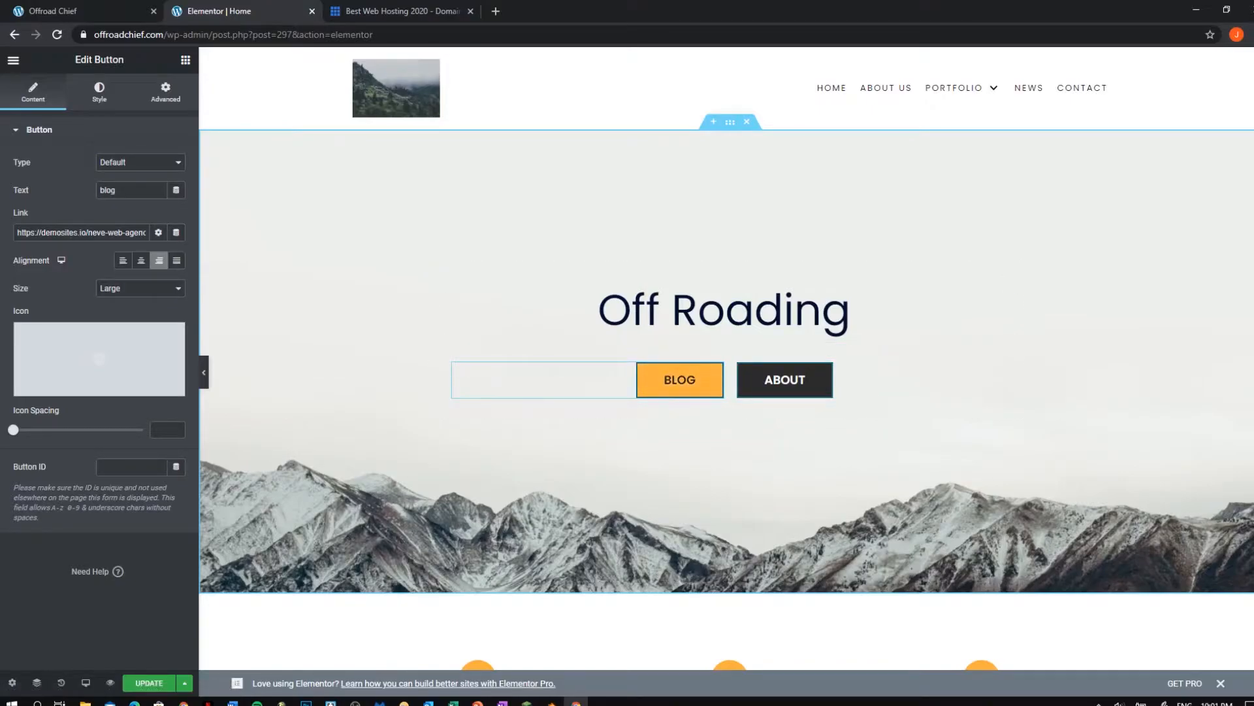
Delete the testimonials section with star ratings below the Featured work area.
{"action": "scroll", "coordinate": [784, 418], "scroll_direction": "down", "scroll_amount": 5}
{"action": "scroll", "coordinate": [784, 405], "scroll_direction": "up", "scroll_amount": 5}
{"action": "scroll", "coordinate": [725, 320], "scroll_direction": "down", "scroll_amount": 3}
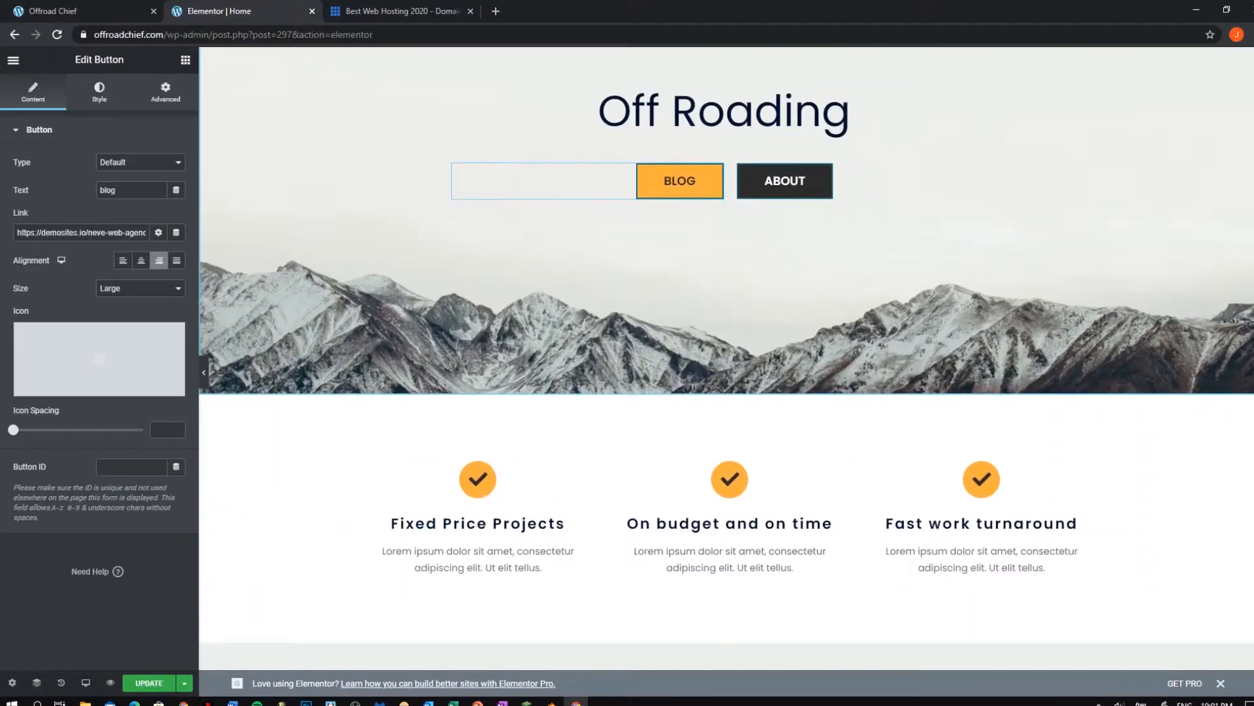
{"action": "scroll", "coordinate": [693, 385], "scroll_direction": "up", "scroll_amount": 3}
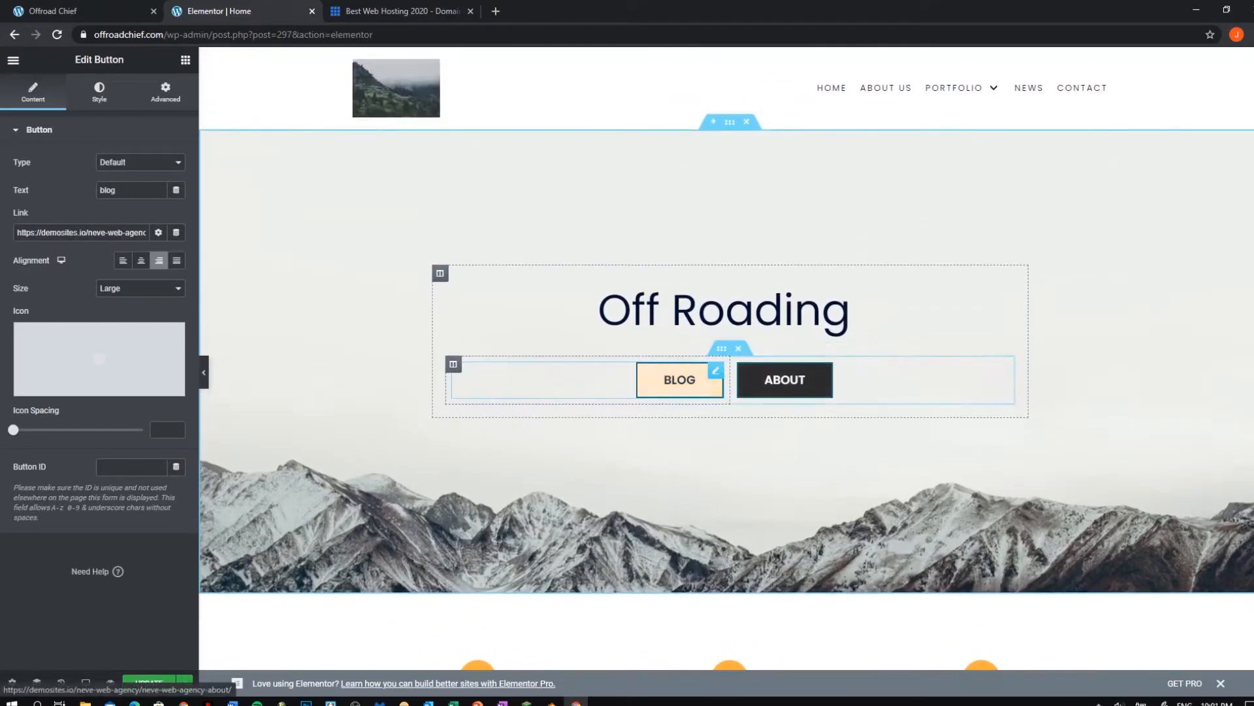
{"action": "scroll", "coordinate": [693, 385], "scroll_direction": "down", "scroll_amount": 5}
{"action": "scroll", "coordinate": [725, 359], "scroll_direction": "down", "scroll_amount": 10}
{"action": "scroll", "coordinate": [725, 360], "scroll_direction": "down", "scroll_amount": 6}
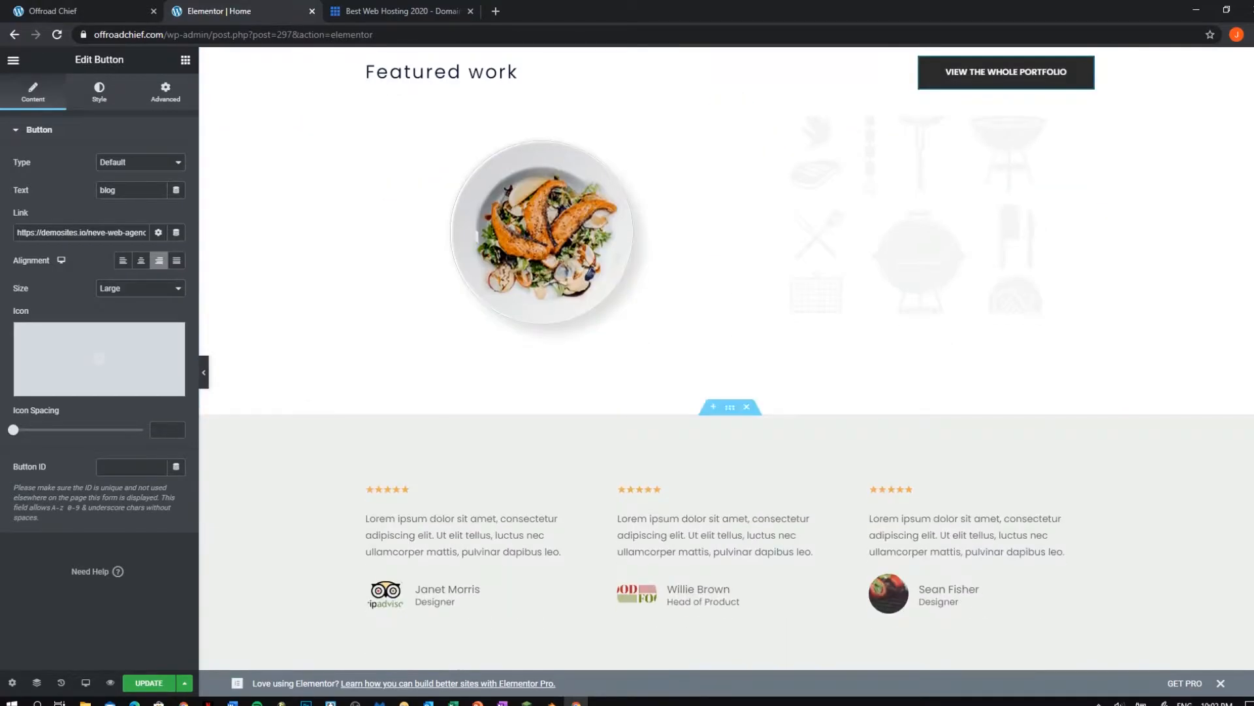
{"action": "scroll", "coordinate": [725, 360], "scroll_direction": "down", "scroll_amount": 6}
{"action": "scroll", "coordinate": [725, 359], "scroll_direction": "up", "scroll_amount": 6}
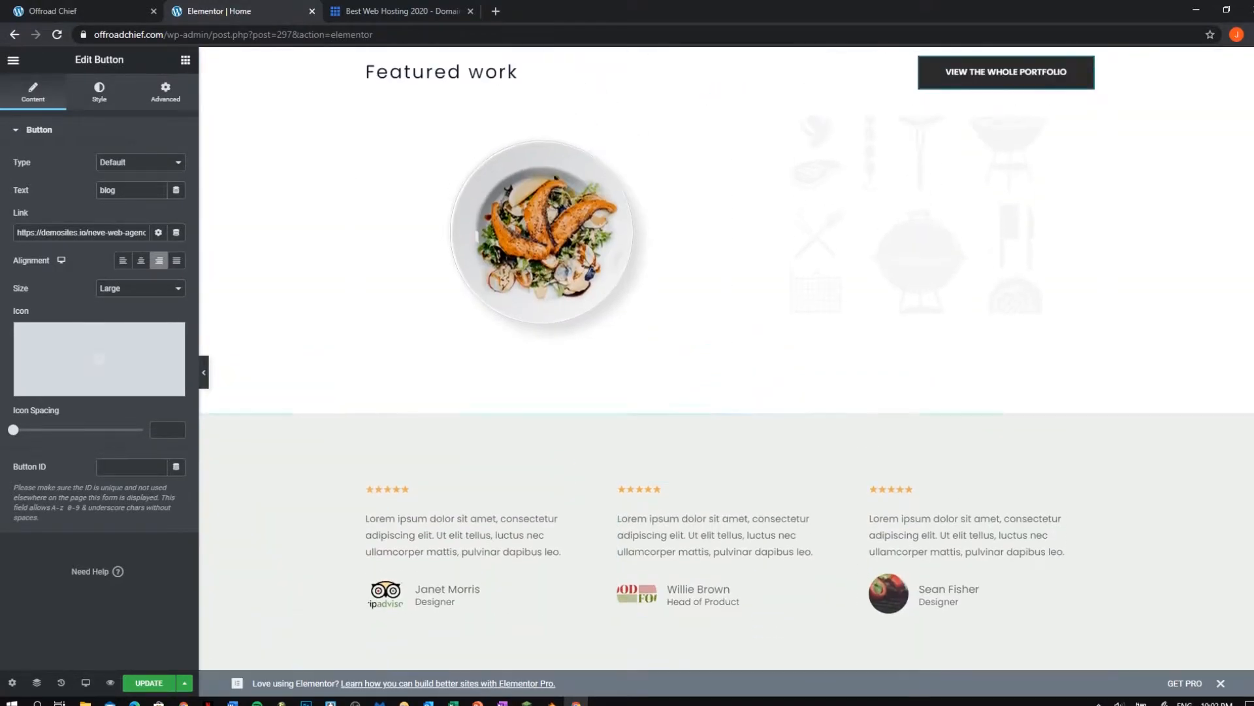
{"action": "left_click", "coordinate": [746, 405]}
{"action": "left_click", "coordinate": [746, 405]}
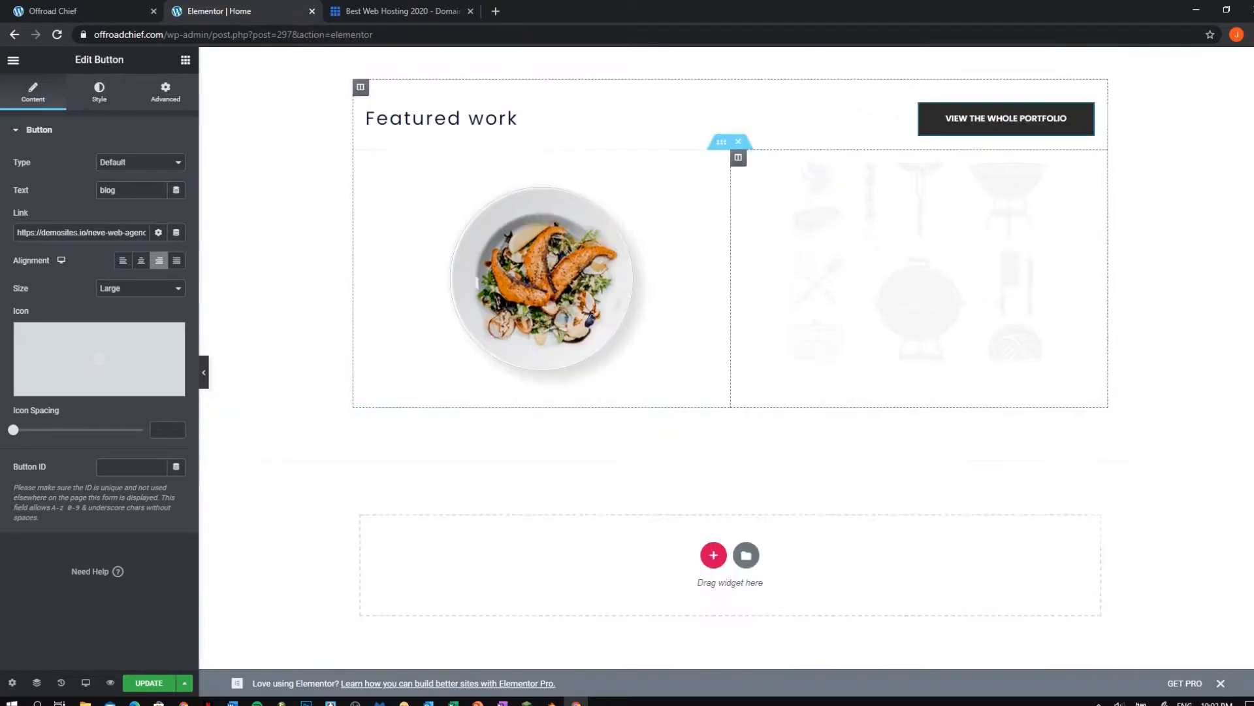
Delete the whole Featured work section from the home page.
{"action": "scroll", "coordinate": [725, 359], "scroll_direction": "up", "scroll_amount": 3}
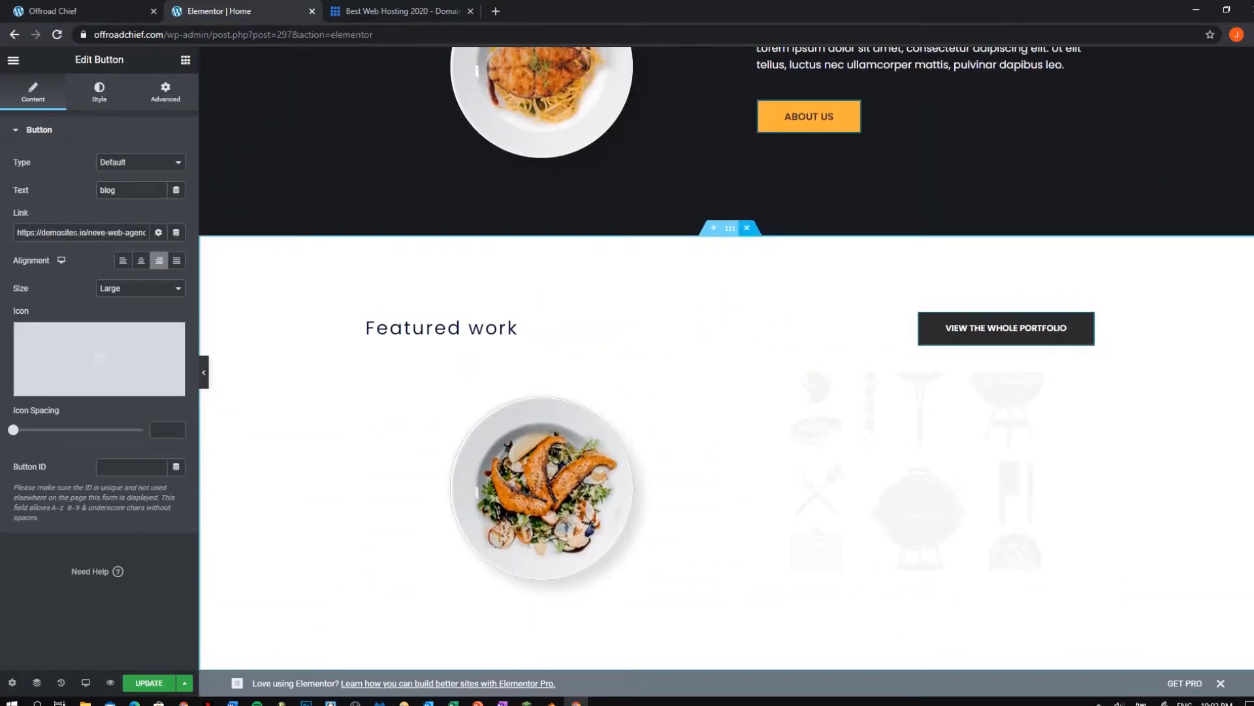
{"action": "left_click", "coordinate": [747, 228]}
{"action": "scroll", "coordinate": [725, 294], "scroll_direction": "up", "scroll_amount": 2}
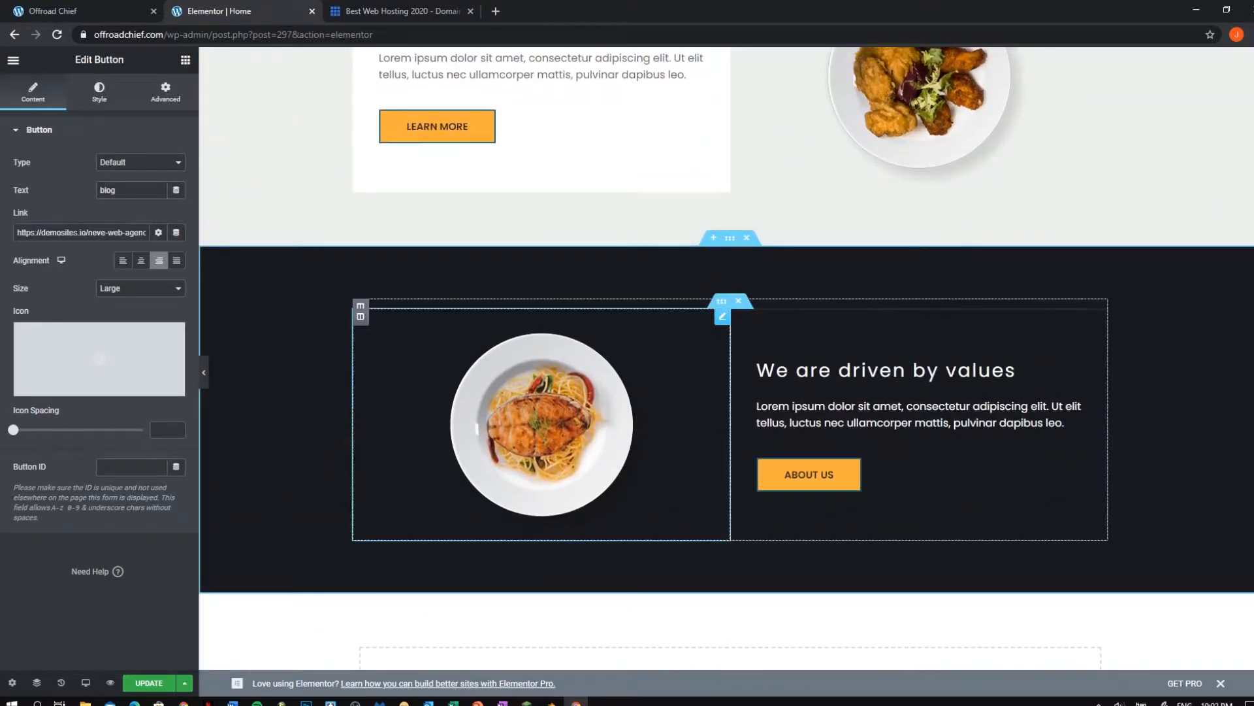
Delete the dark "We are driven by values" section from the home page.
{"action": "scroll", "coordinate": [555, 373], "scroll_direction": "up", "scroll_amount": 18}
{"action": "scroll", "coordinate": [555, 372], "scroll_direction": "down", "scroll_amount": 7}
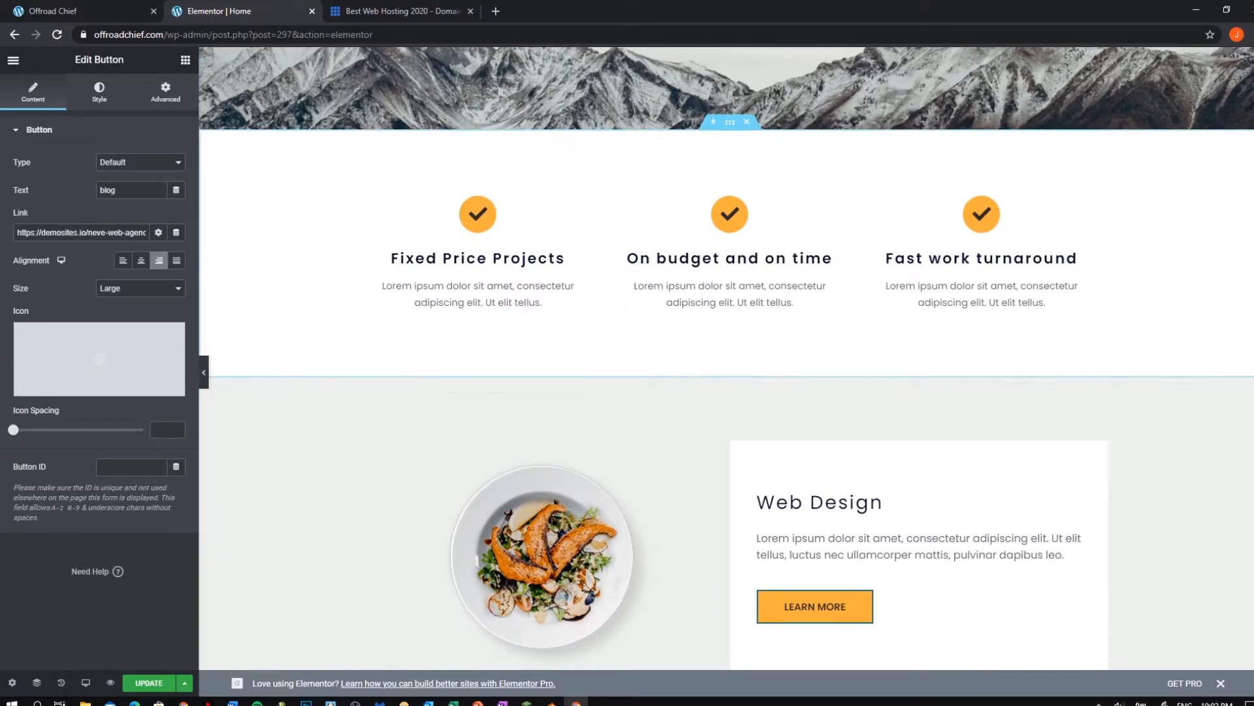
{"action": "scroll", "coordinate": [542, 320], "scroll_direction": "down", "scroll_amount": 7}
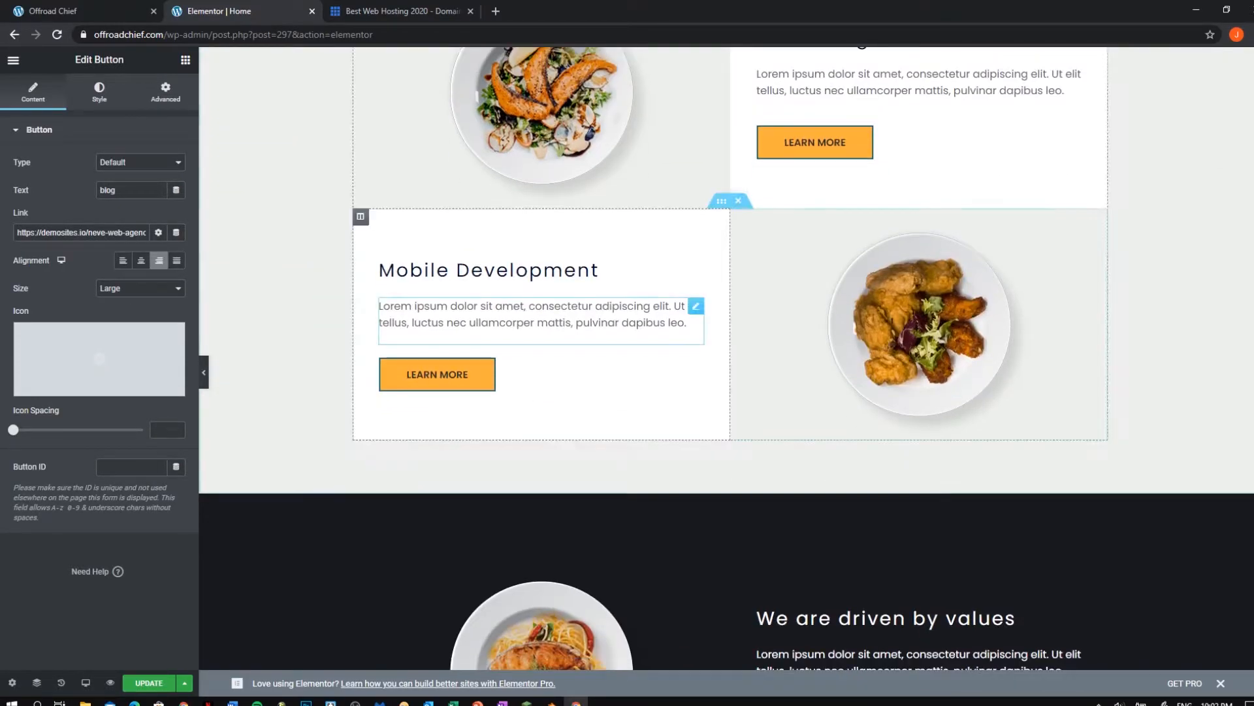
{"action": "scroll", "coordinate": [542, 320], "scroll_direction": "down", "scroll_amount": 6}
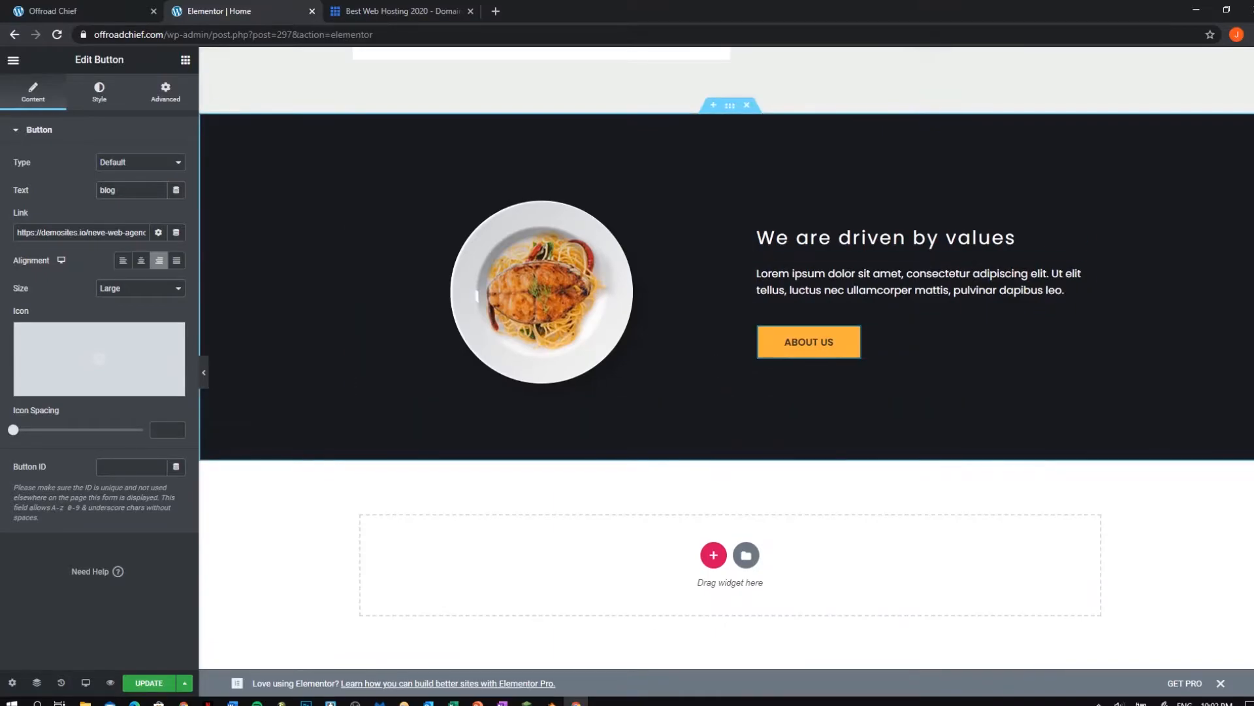
{"action": "scroll", "coordinate": [730, 111], "scroll_direction": "up", "scroll_amount": 12}
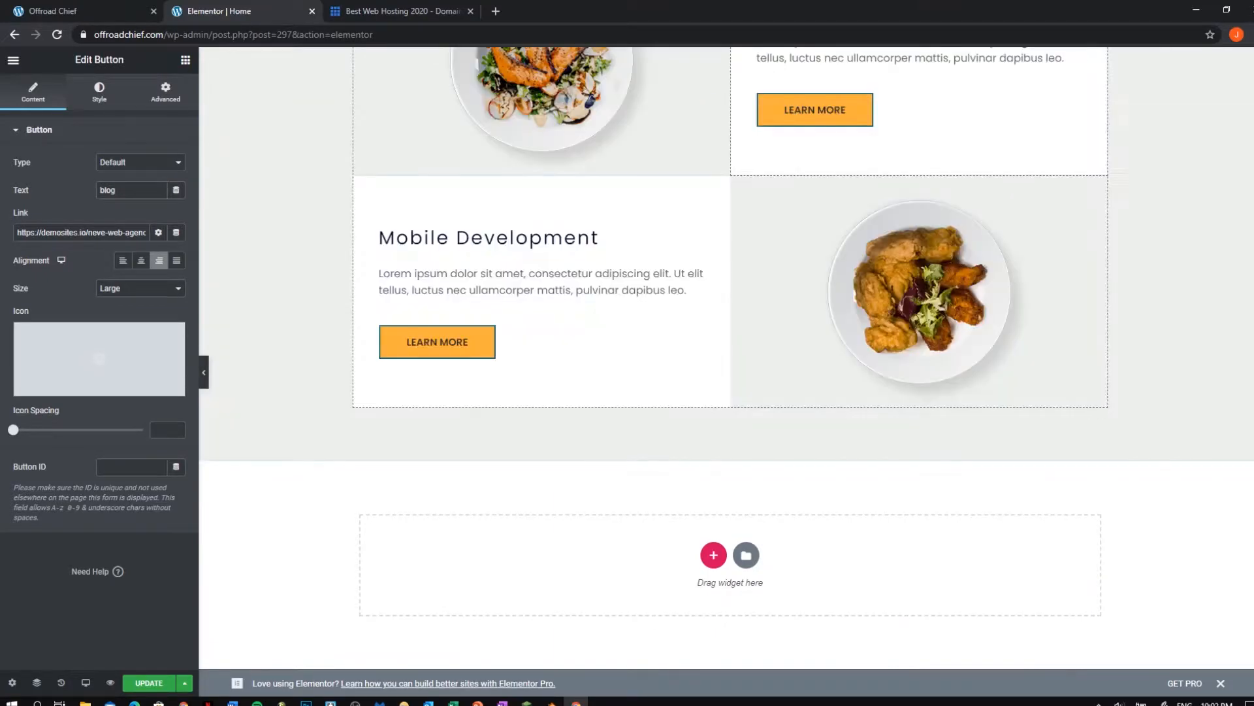
Delete the three-column checkmark section with "Fixed Price Projects", "On budget and on time" and "Fast work turnaround" below the hero.
{"action": "scroll", "coordinate": [729, 352], "scroll_direction": "up", "scroll_amount": 4}
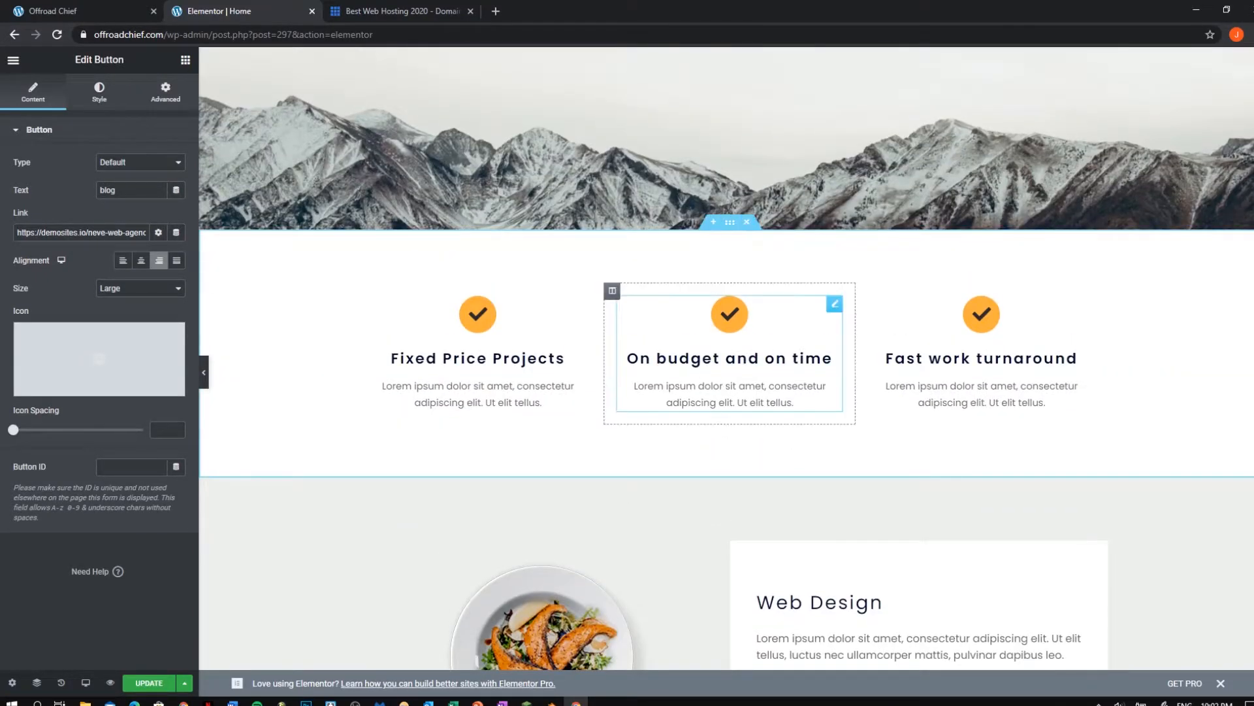
{"action": "left_click", "coordinate": [829, 358]}
{"action": "left_click", "coordinate": [747, 222]}
Replace the "Web Design" heading below the hero section with "Latest 4x4 News".
{"action": "scroll", "coordinate": [722, 229], "scroll_direction": "down", "scroll_amount": 5}
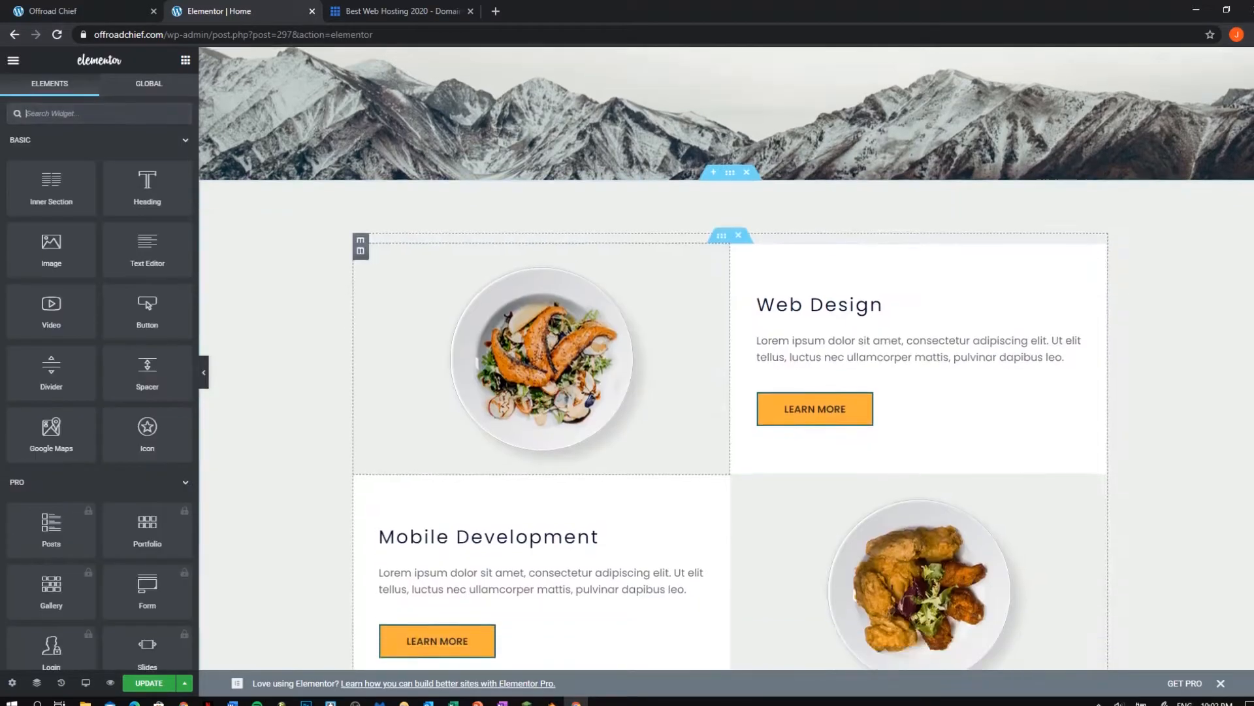
{"action": "scroll", "coordinate": [726, 358], "scroll_direction": "up", "scroll_amount": 12}
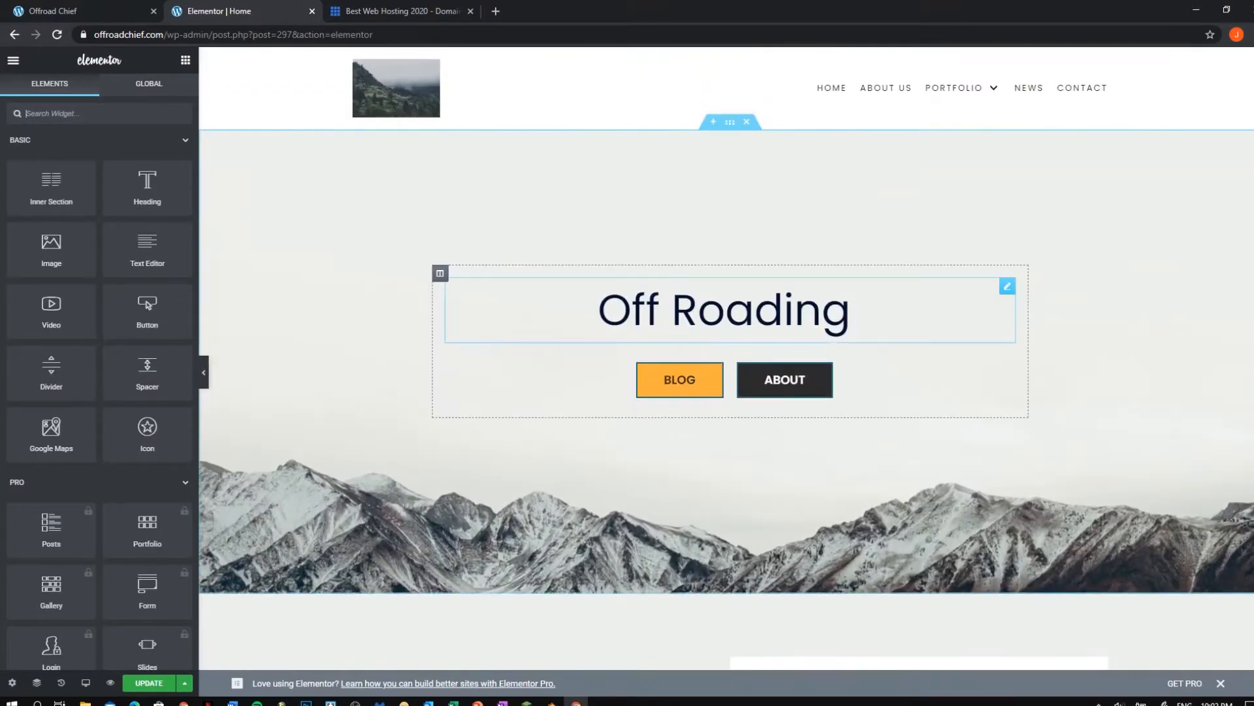
{"action": "scroll", "coordinate": [726, 359], "scroll_direction": "down", "scroll_amount": 10}
{"action": "scroll", "coordinate": [726, 359], "scroll_direction": "up", "scroll_amount": 6}
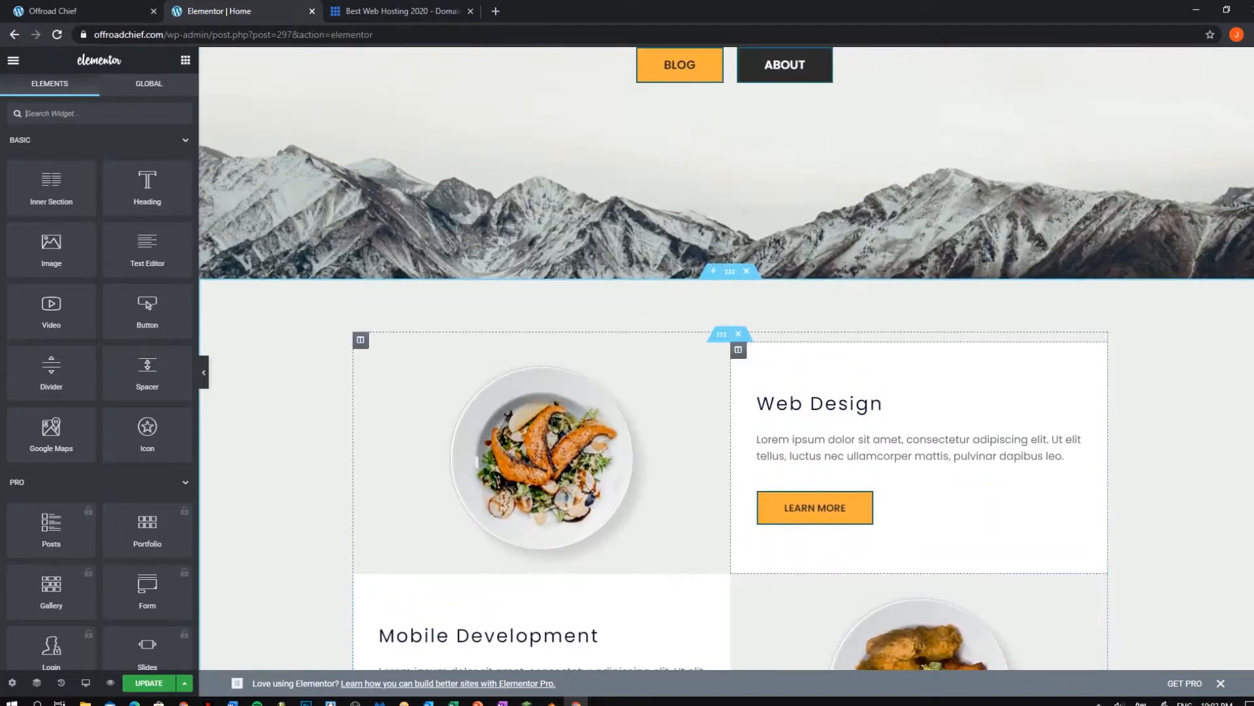
{"action": "left_click", "coordinate": [883, 403]}
{"action": "left_click_drag", "start_coordinate": [883, 403], "coordinate": [756, 404]}
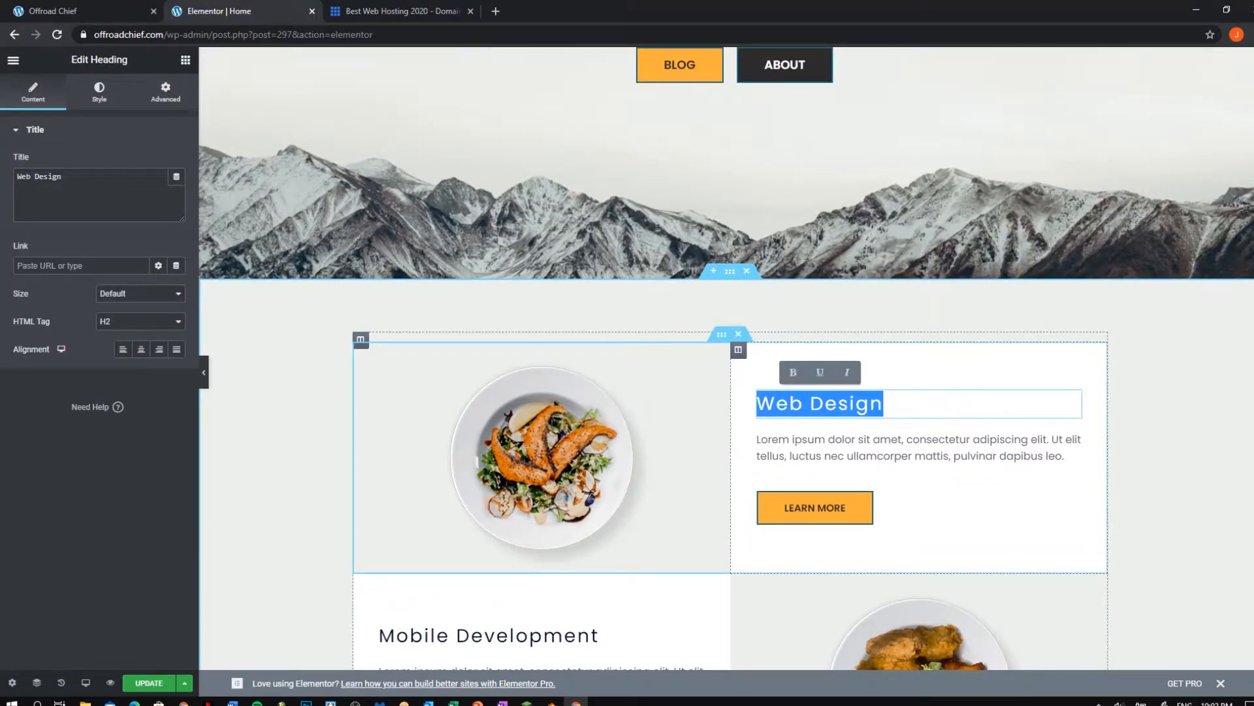
{"action": "key", "text": "BackSpace"}
{"action": "key", "text": "BackSpace"}
{"action": "key", "text": "BackSpace"}
{"action": "key", "text": "BackSpace"}
{"action": "key", "text": "BackSpace"}
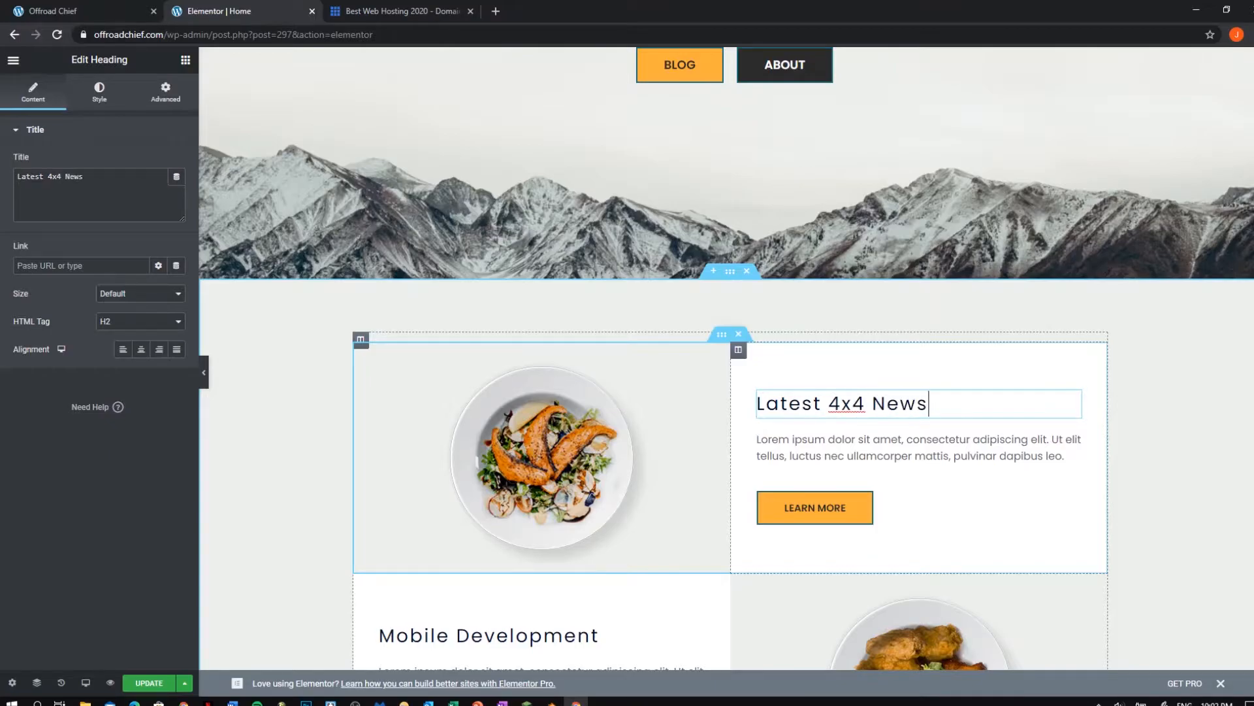
Replace the "Mobile Development" heading with "Off Roading Tips and Tricks".
{"action": "scroll", "coordinate": [726, 358], "scroll_direction": "down", "scroll_amount": 3}
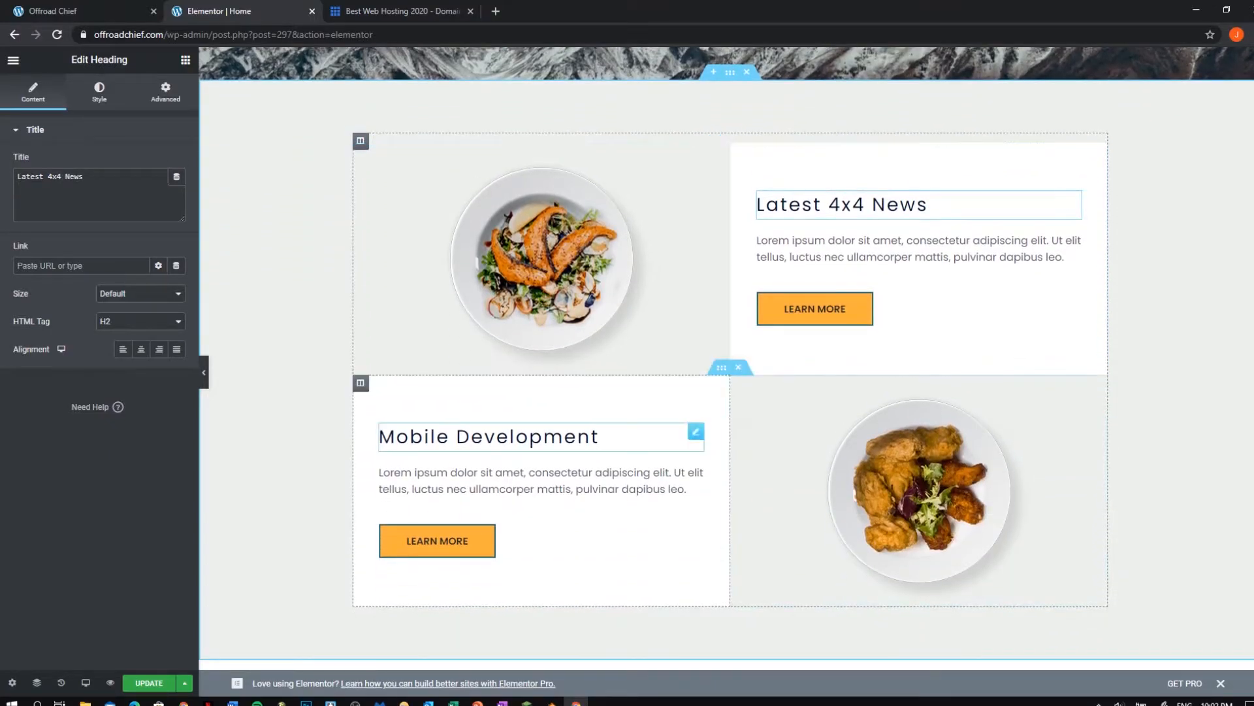
{"action": "left_click", "coordinate": [599, 436]}
{"action": "left_click_drag", "start_coordinate": [599, 436], "coordinate": [379, 436]}
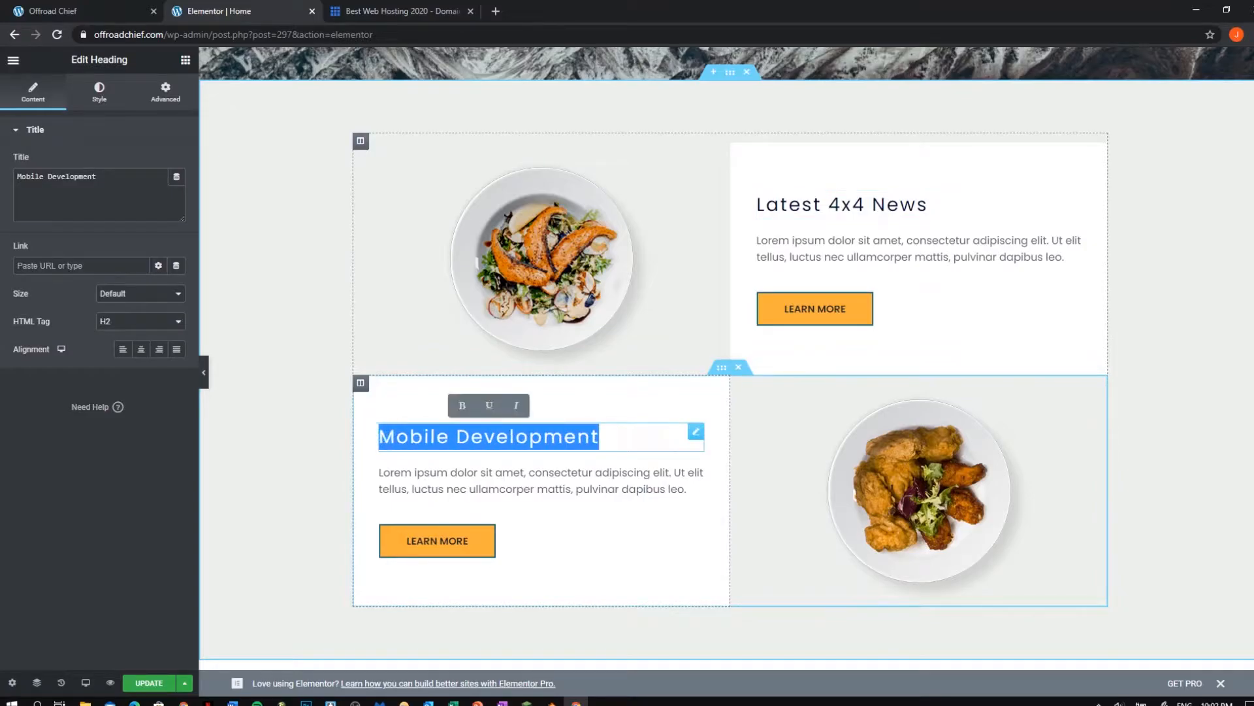
{"action": "key", "text": "BackSpace"}
{"action": "type", "text": "O"}
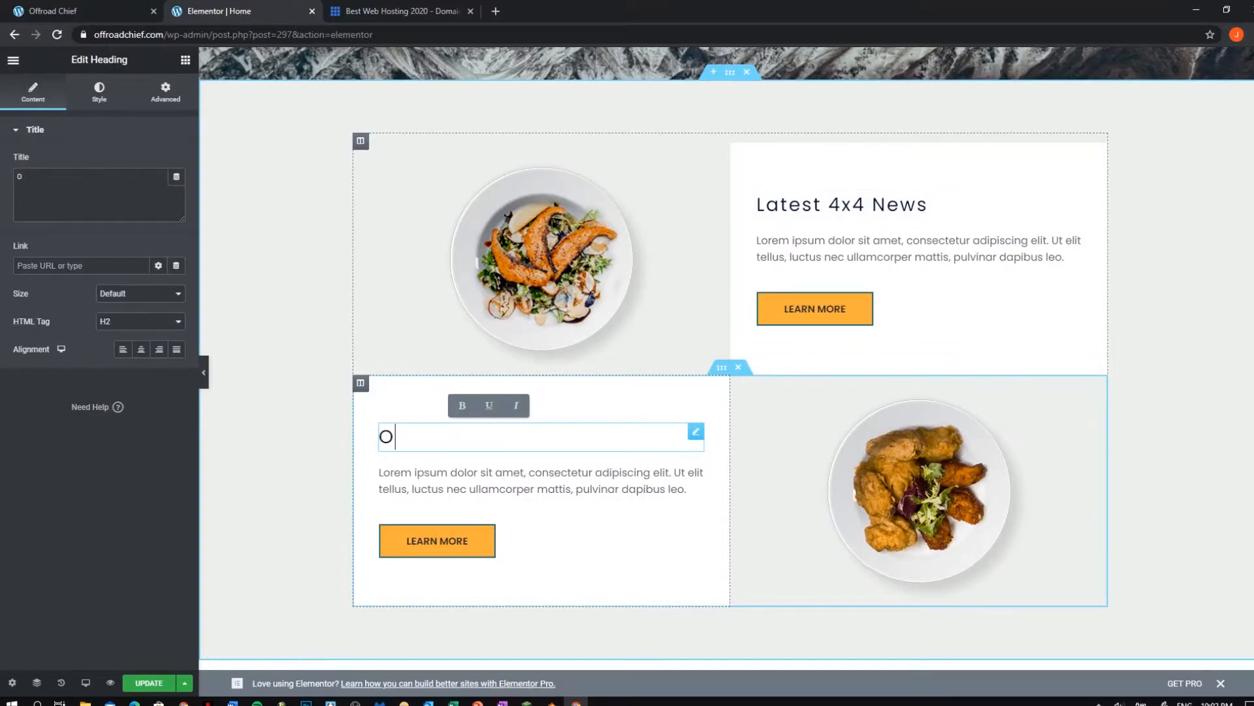
{"action": "type", "text": "ff"}
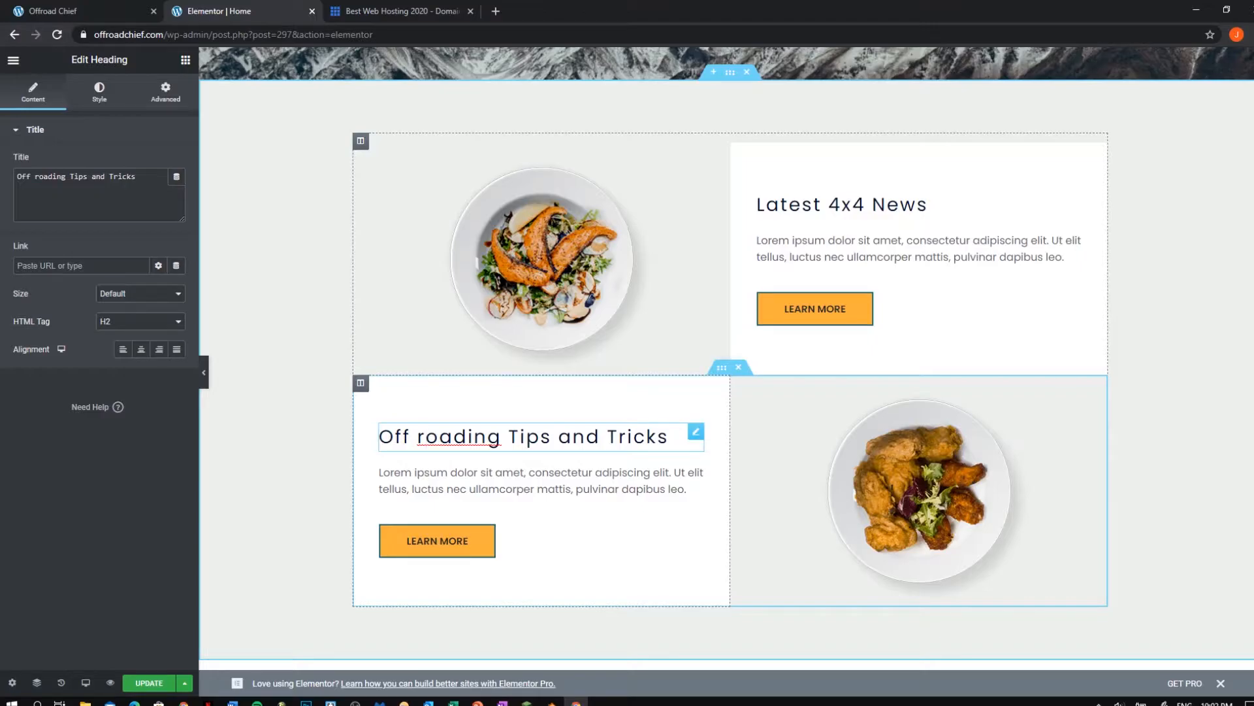
{"action": "key", "text": "BackSpace"}
{"action": "type", "text": "R"}
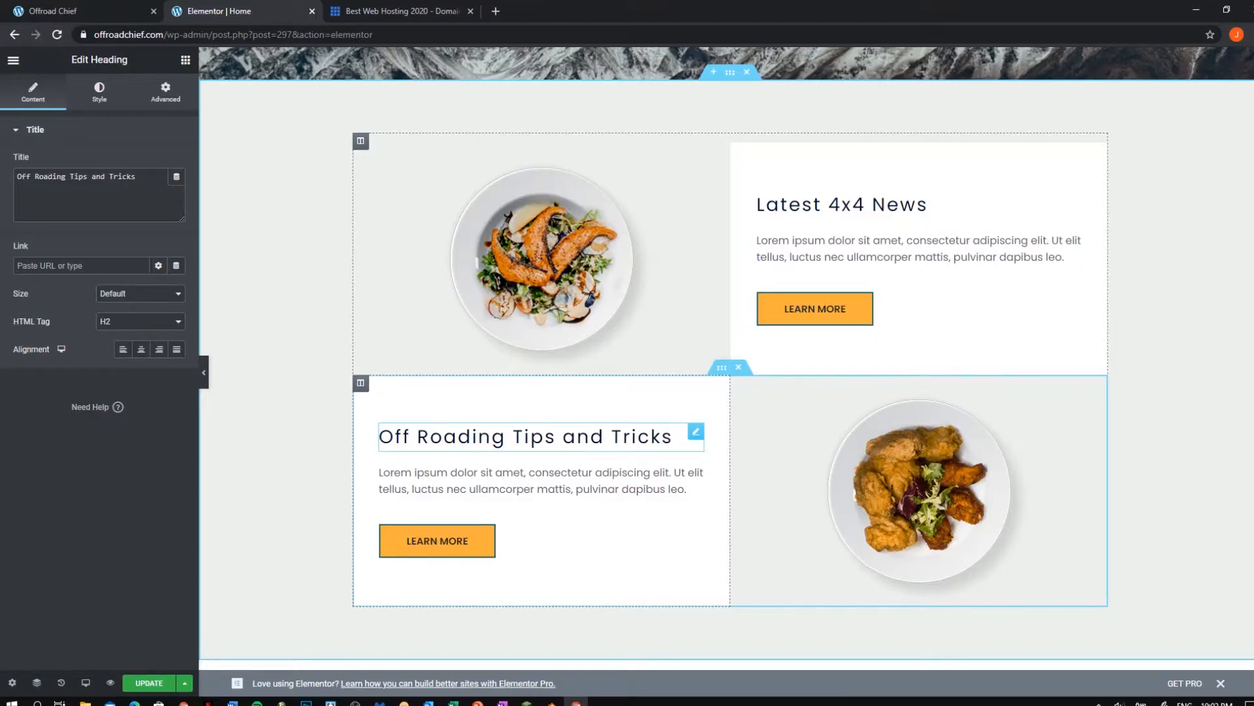
Look over the edited home page sections and save the page changes in Elementor.
{"action": "scroll", "coordinate": [725, 359], "scroll_direction": "up", "scroll_amount": 2}
{"action": "scroll", "coordinate": [725, 360], "scroll_direction": "down", "scroll_amount": 5}
{"action": "scroll", "coordinate": [725, 360], "scroll_direction": "up", "scroll_amount": 5}
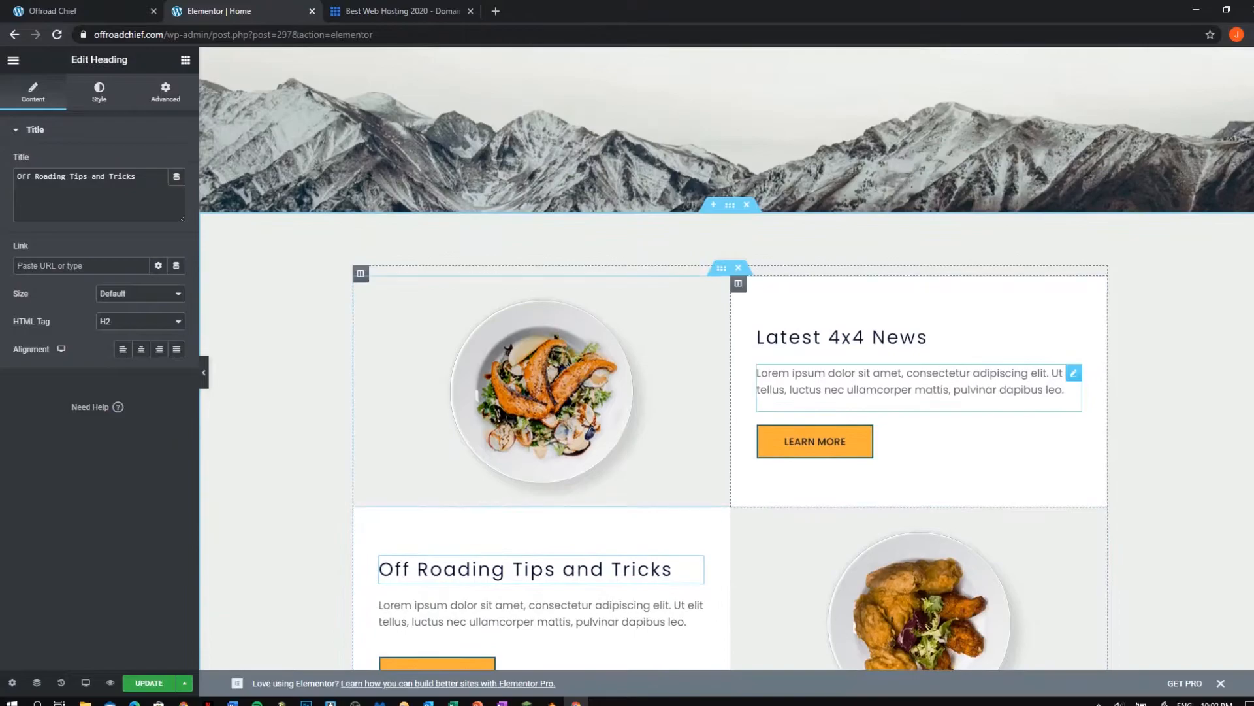
{"action": "left_click", "coordinate": [915, 386]}
{"action": "scroll", "coordinate": [726, 359], "scroll_direction": "up", "scroll_amount": 8}
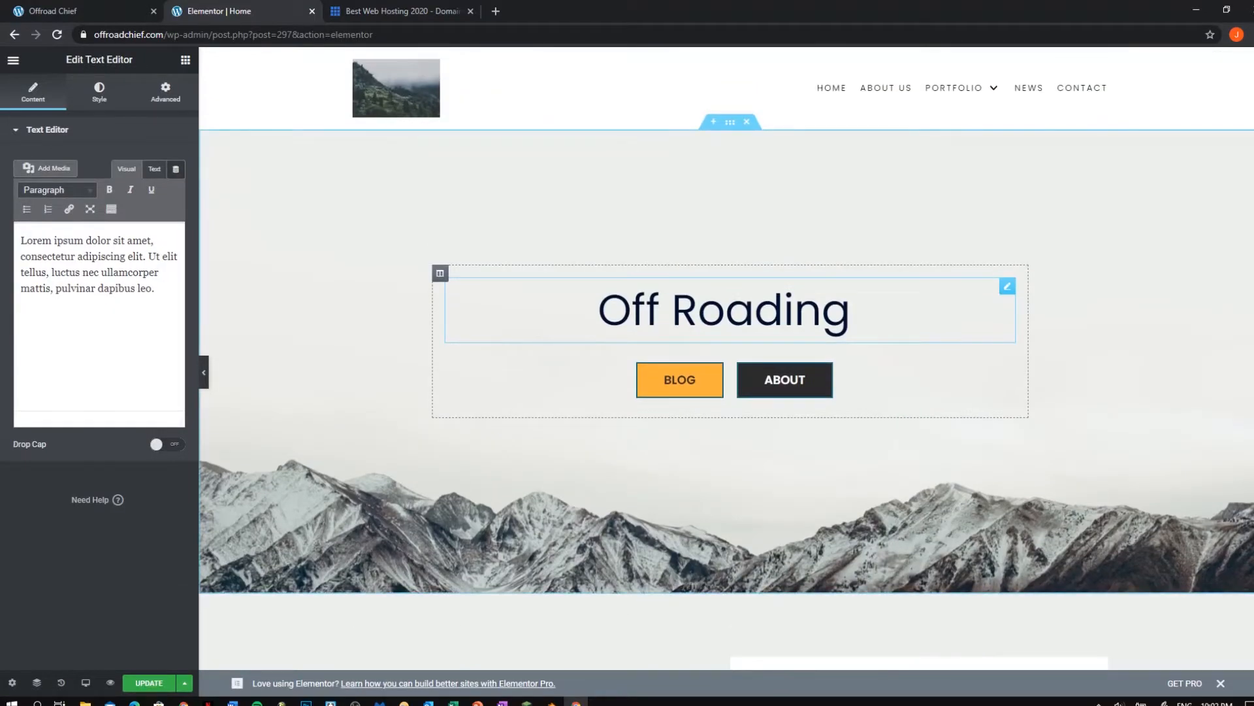
{"action": "scroll", "coordinate": [726, 360], "scroll_direction": "down", "scroll_amount": 3}
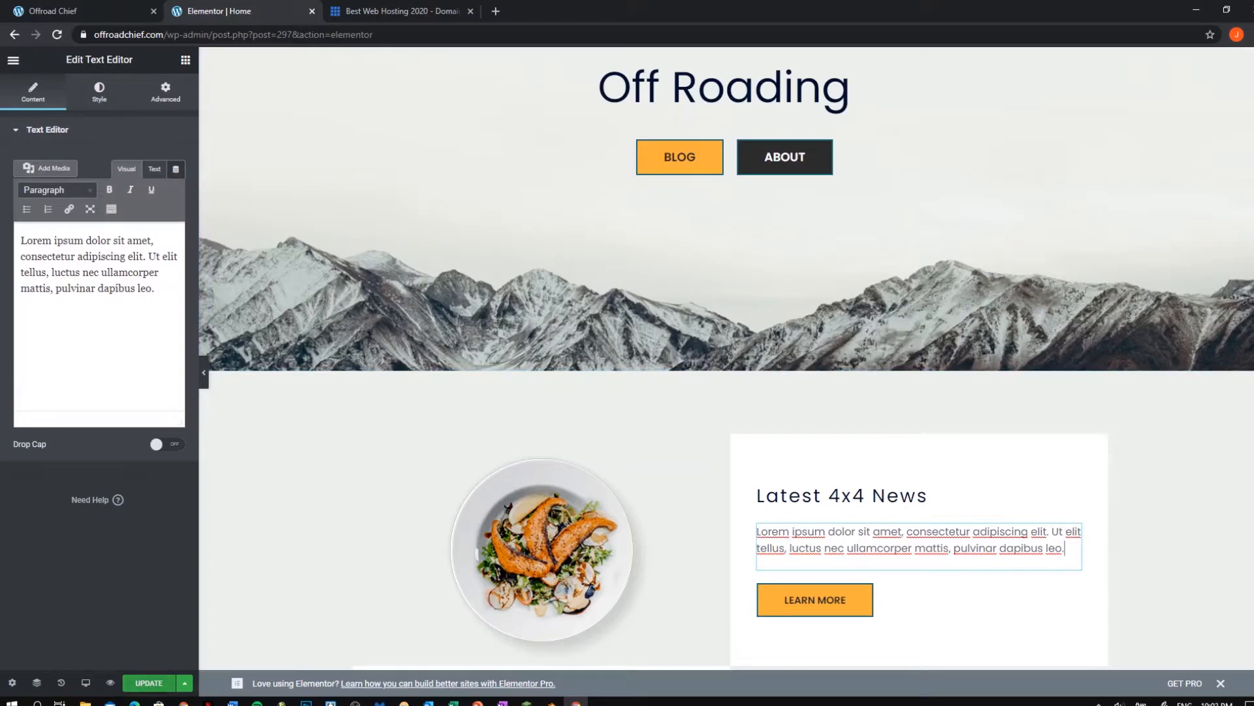
{"action": "key", "text": "ctrl+s"}
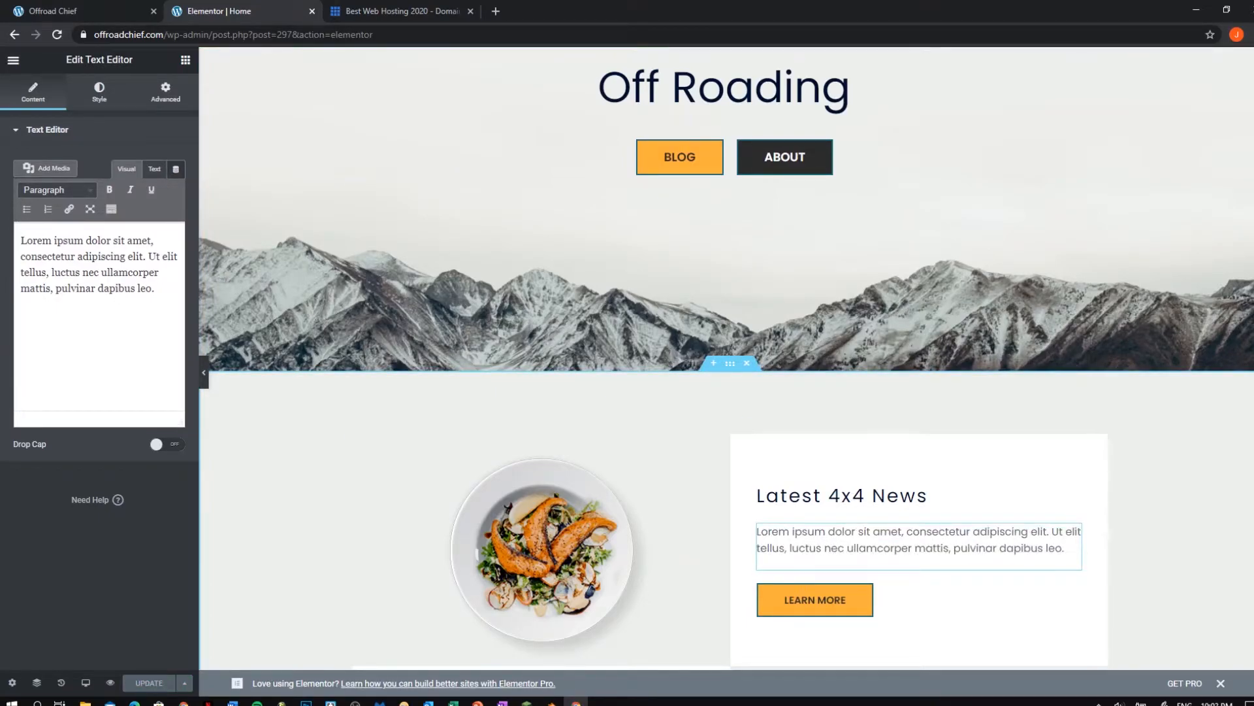
{"action": "scroll", "coordinate": [725, 359], "scroll_direction": "up", "scroll_amount": 4}
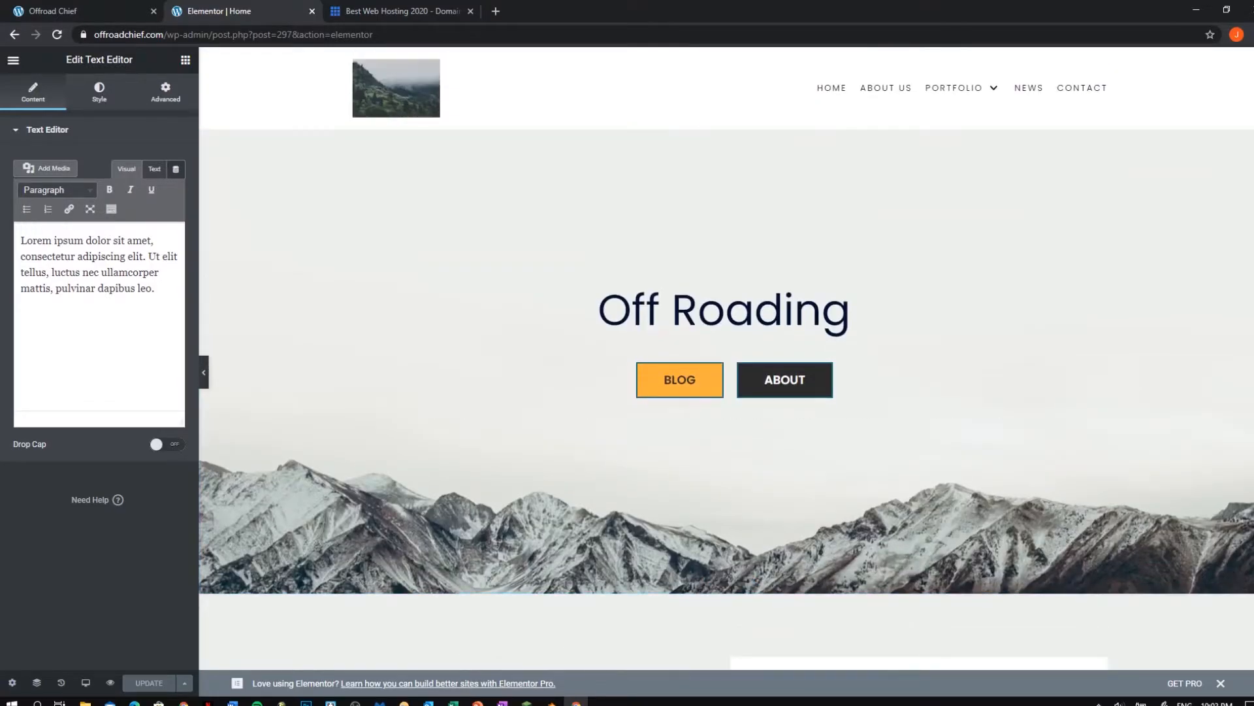
Review the updated home page on the live Offroad Chief site and open the site in the theme customizer.
{"action": "left_click", "coordinate": [67, 11]}
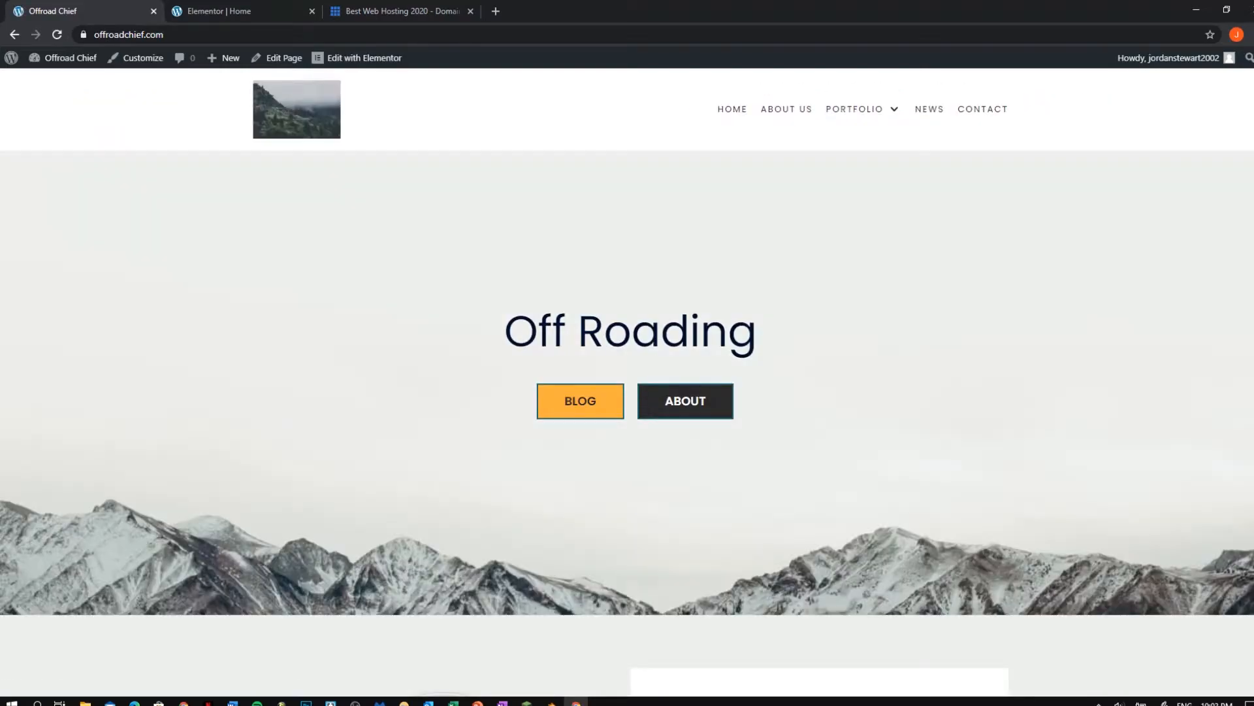
{"action": "scroll", "coordinate": [627, 366], "scroll_direction": "down", "scroll_amount": 8}
{"action": "scroll", "coordinate": [628, 365], "scroll_direction": "up", "scroll_amount": 8}
{"action": "left_click", "coordinate": [218, 11]}
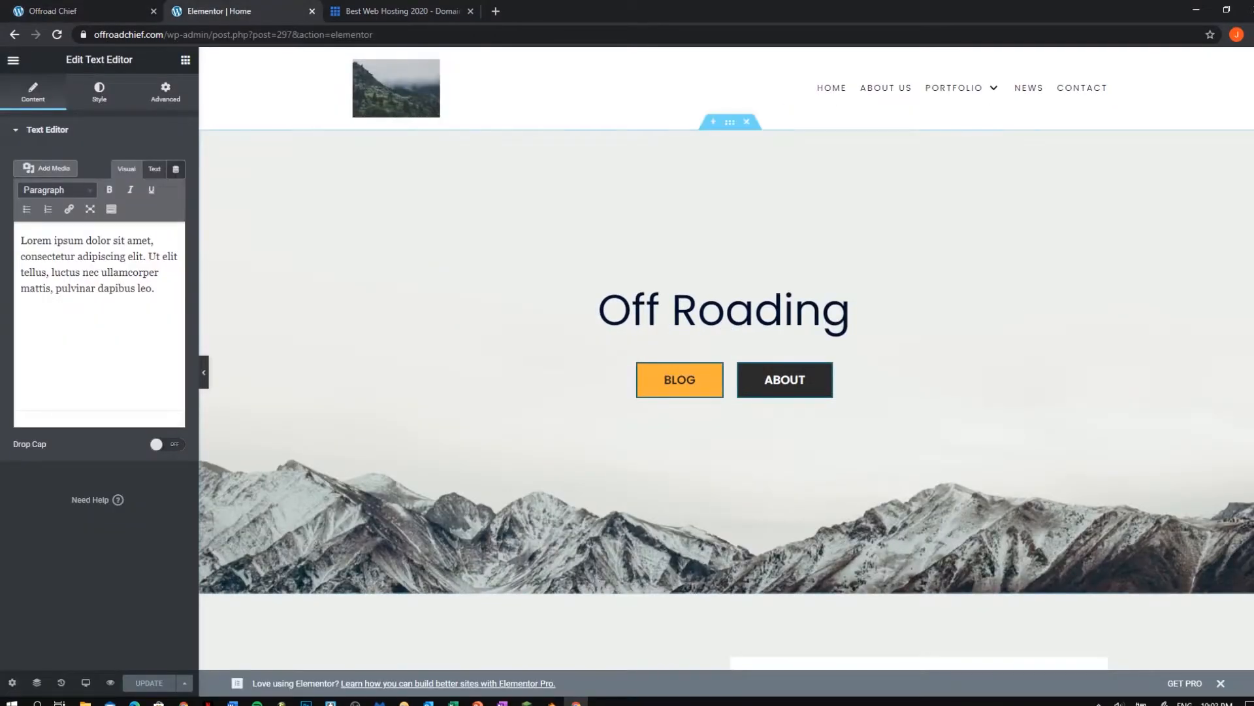
{"action": "left_click", "coordinate": [82, 11]}
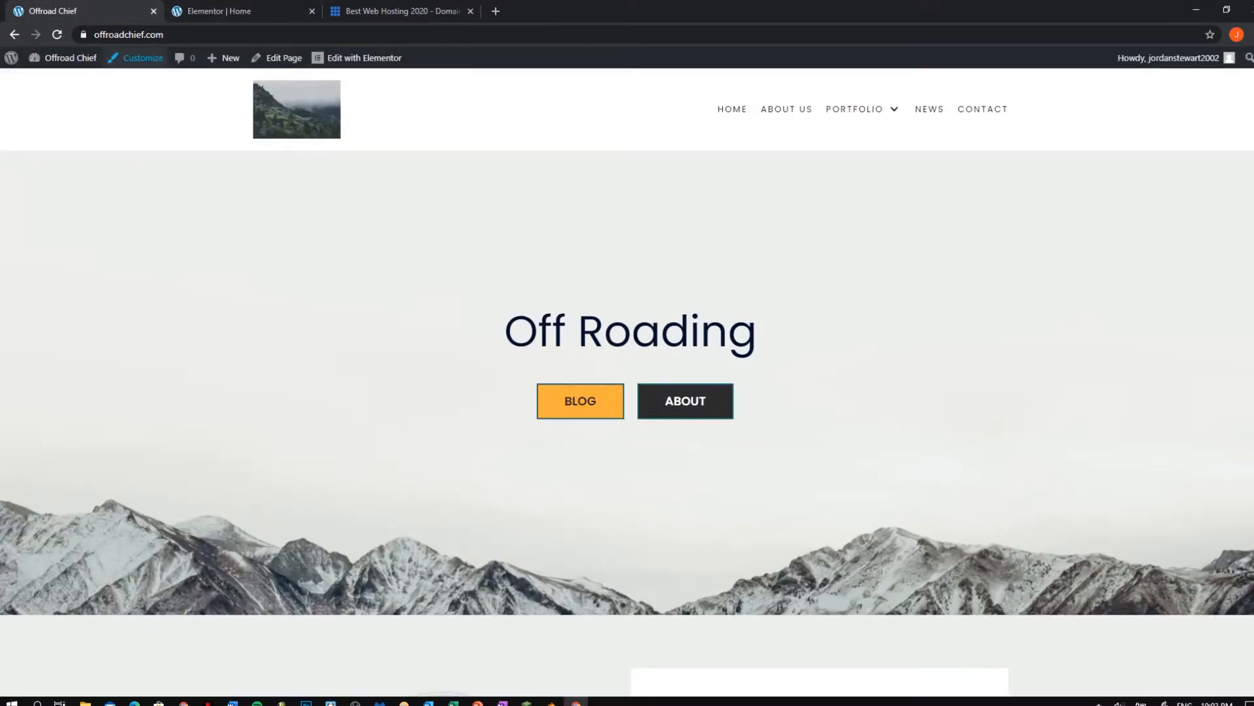
{"action": "left_click", "coordinate": [137, 57]}
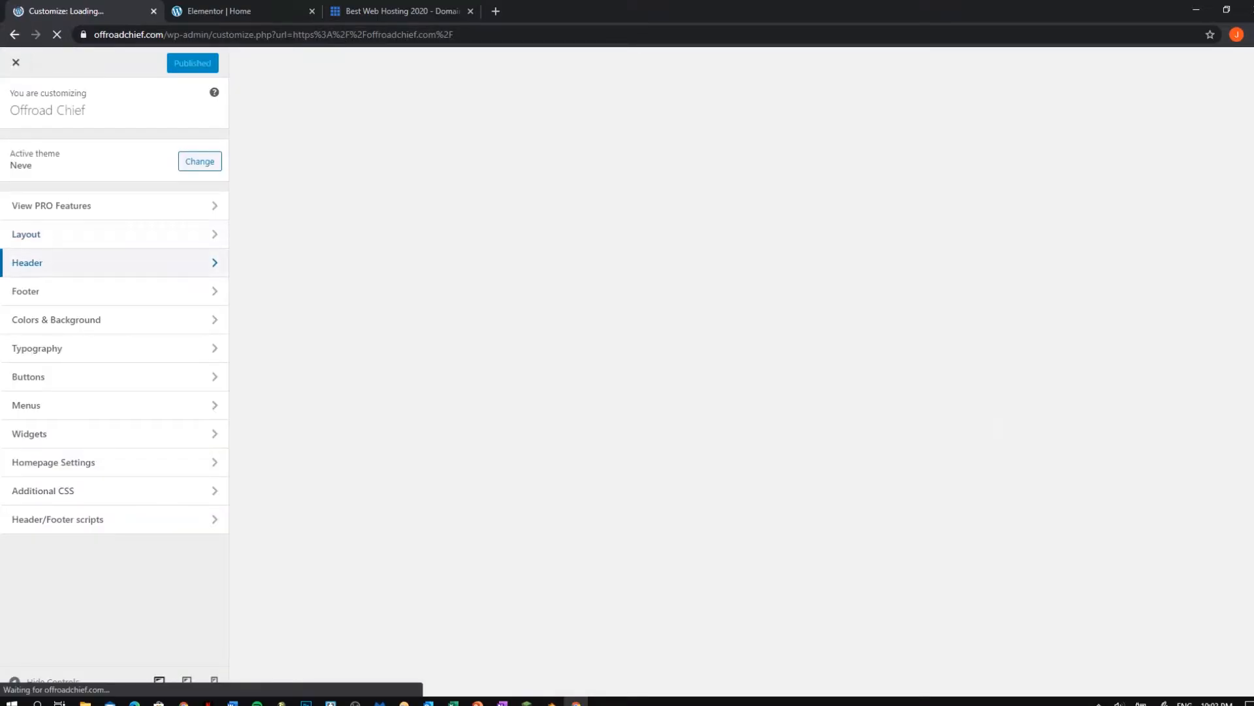
Remove the logo image from the header's Logo & Site Identity settings.
{"action": "left_click", "coordinate": [26, 262]}
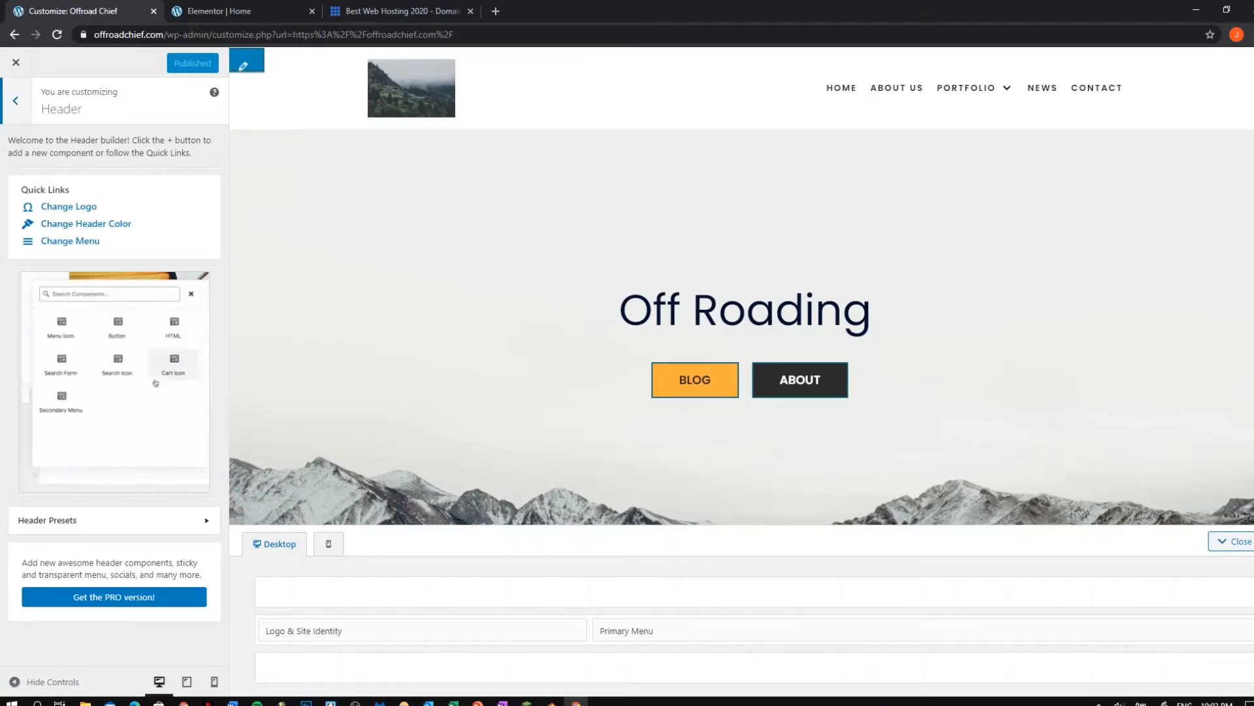
{"action": "left_click", "coordinate": [69, 206]}
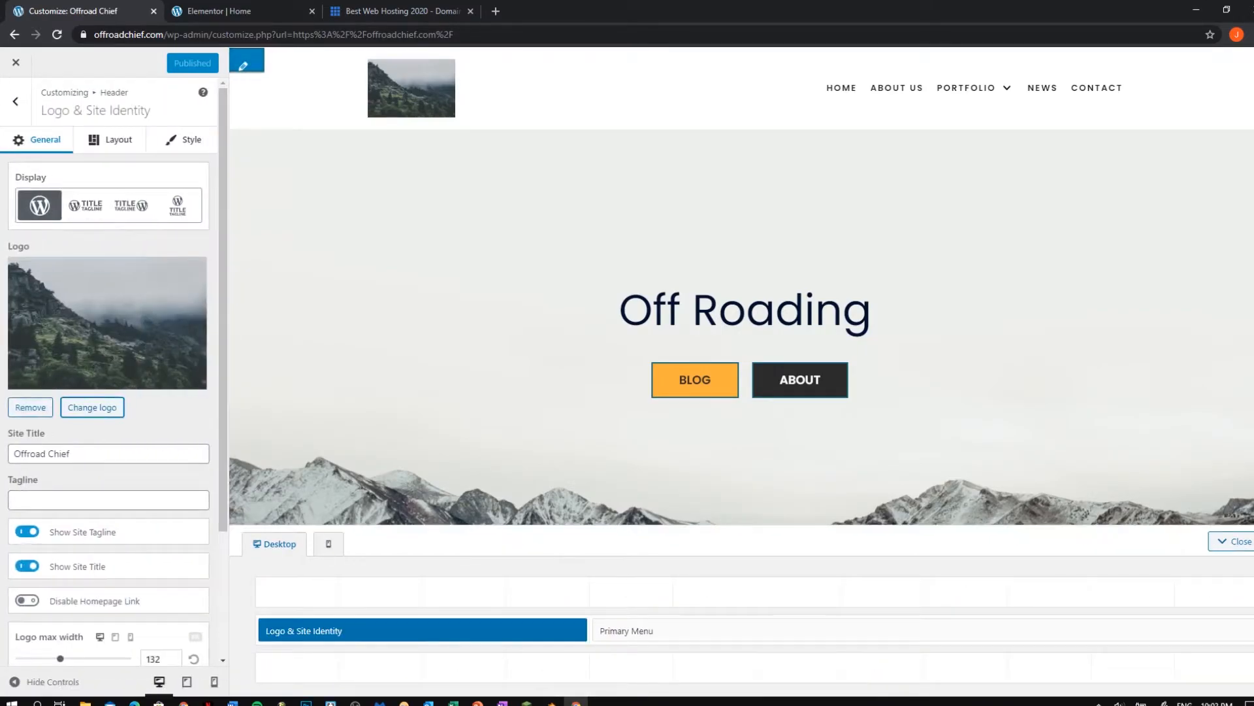
{"action": "left_click", "coordinate": [30, 407]}
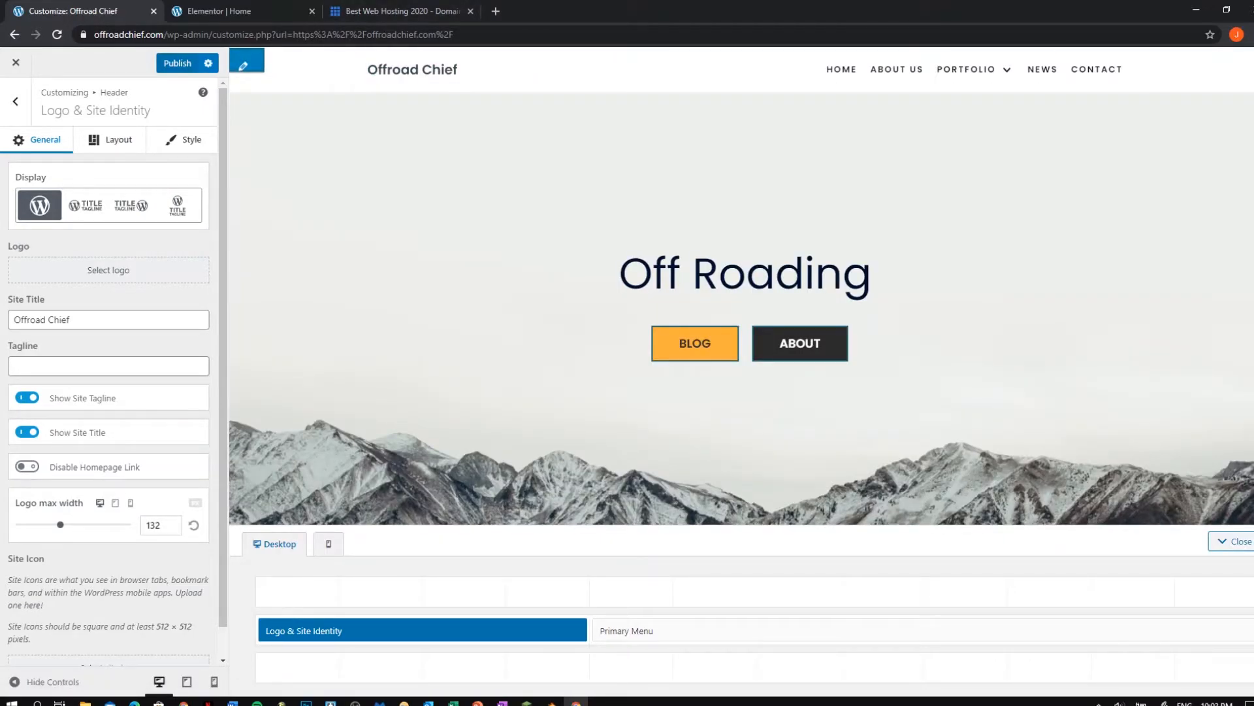
Set the site tagline to "One stop shop for off roading".
{"action": "scroll", "coordinate": [108, 366], "scroll_direction": "down", "scroll_amount": 1}
{"action": "left_click", "coordinate": [108, 335]}
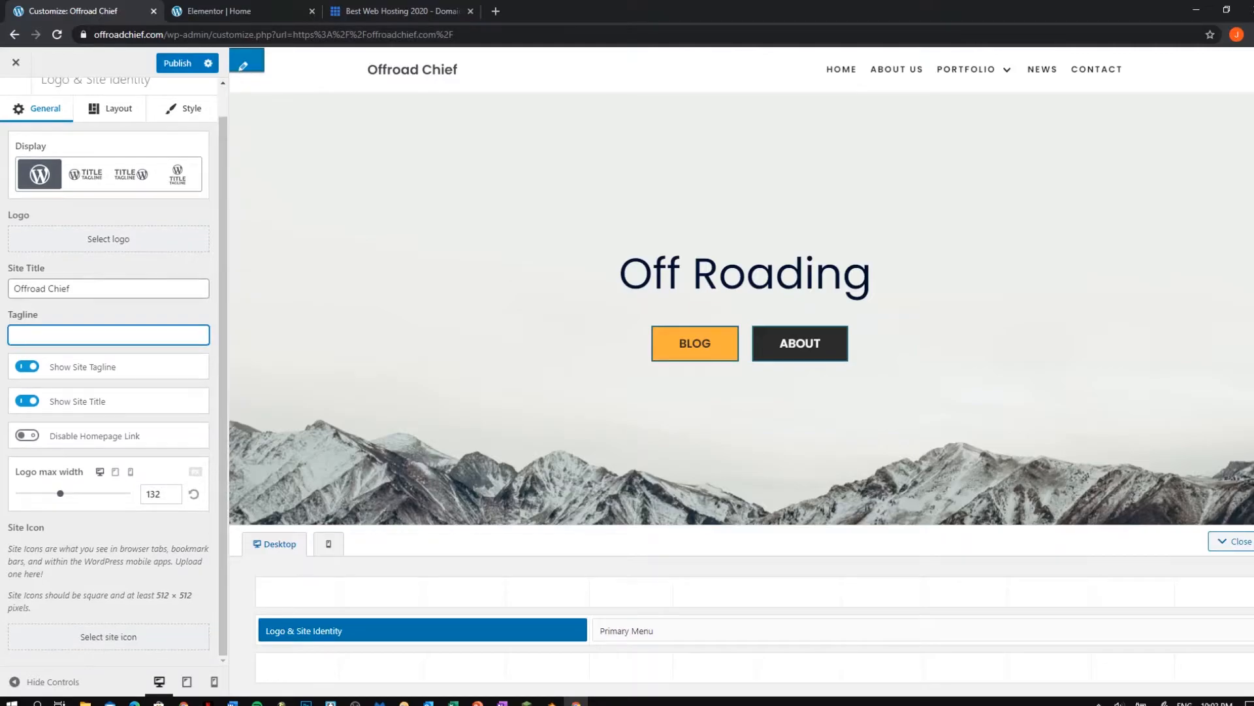
{"action": "type", "text": "One"}
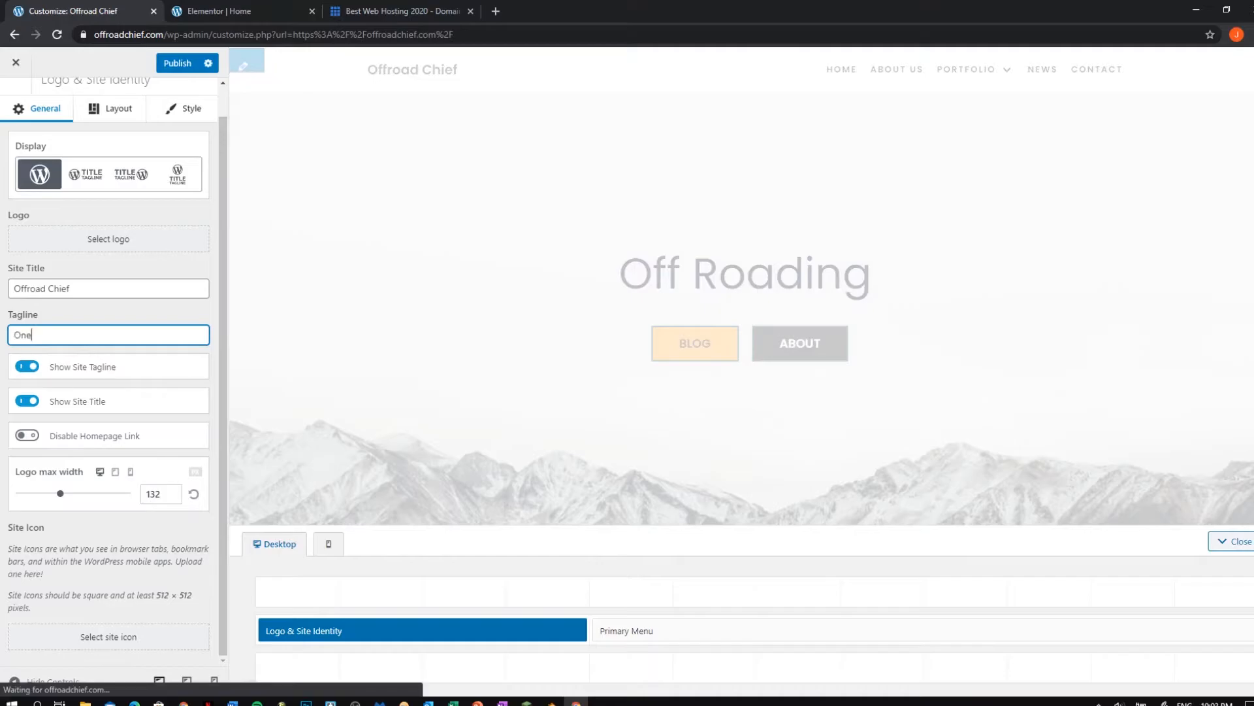
{"action": "type", "text": " sotp"}
{"action": "key", "text": "BackSpace"}
{"action": "key", "text": "BackSpace"}
{"action": "key", "text": "BackSpace"}
{"action": "key", "text": "BackSpace"}
{"action": "type", "text": "top s"}
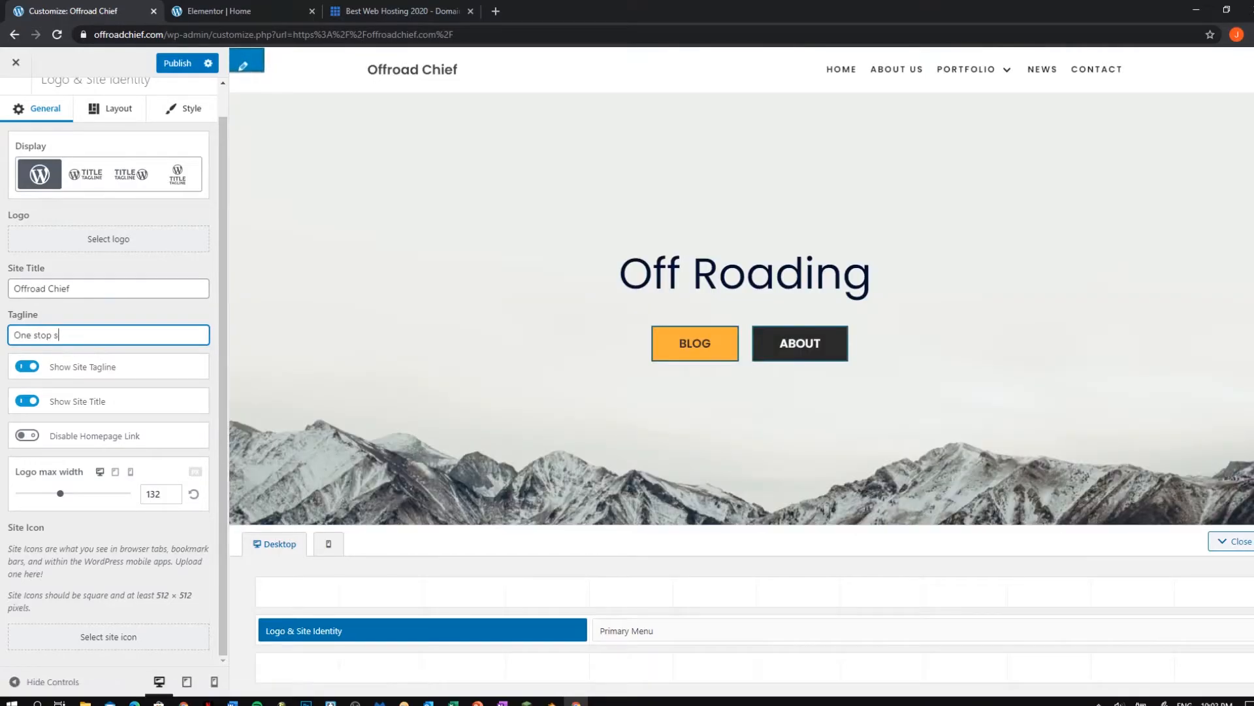
{"action": "type", "text": "hop for off road"}
{"action": "key", "text": "BackSpace"}
{"action": "key", "text": "BackSpace"}
{"action": "key", "text": "BackSpace"}
{"action": "key", "text": "BackSpace"}
{"action": "type", "text": "road"}
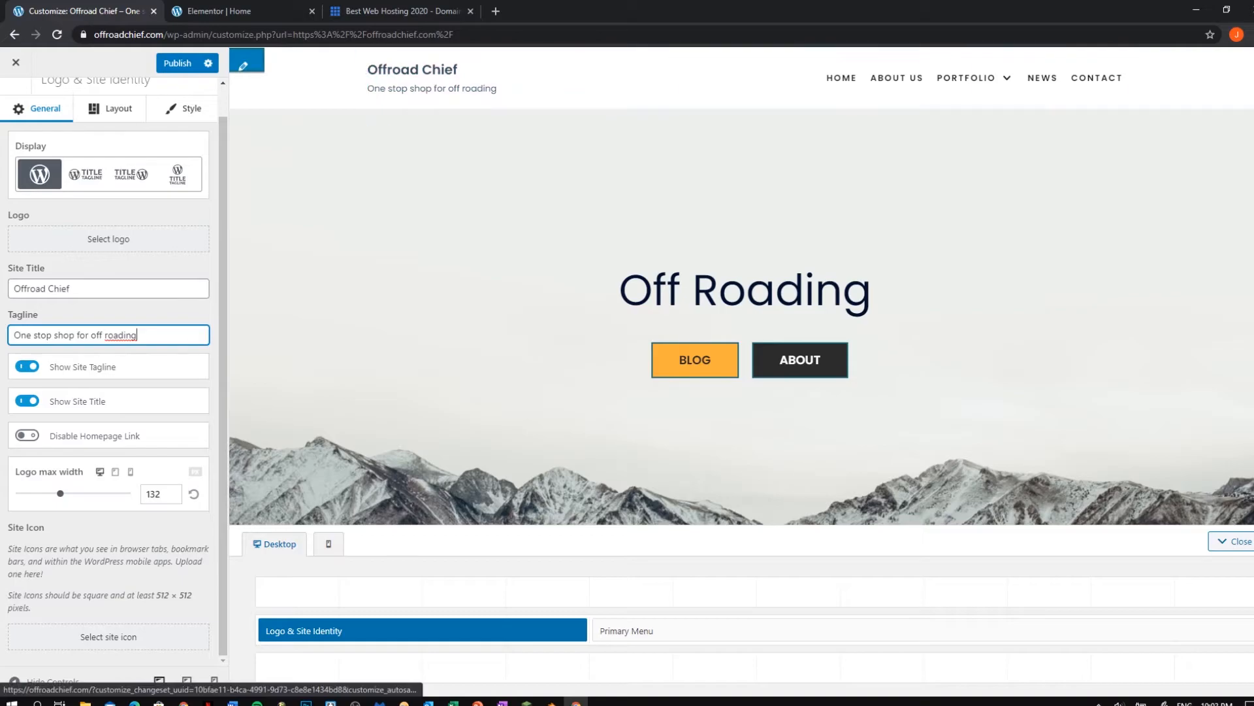
Clear the site tagline and publish the header changes.
{"action": "key", "text": "ctrl+shift+Left"}
{"action": "key", "text": "ctrl+shift+Left"}
{"action": "key", "text": "ctrl+shift+Left"}
{"action": "key", "text": "ctrl+shift+Left"}
{"action": "key", "text": "ctrl+shift+Left"}
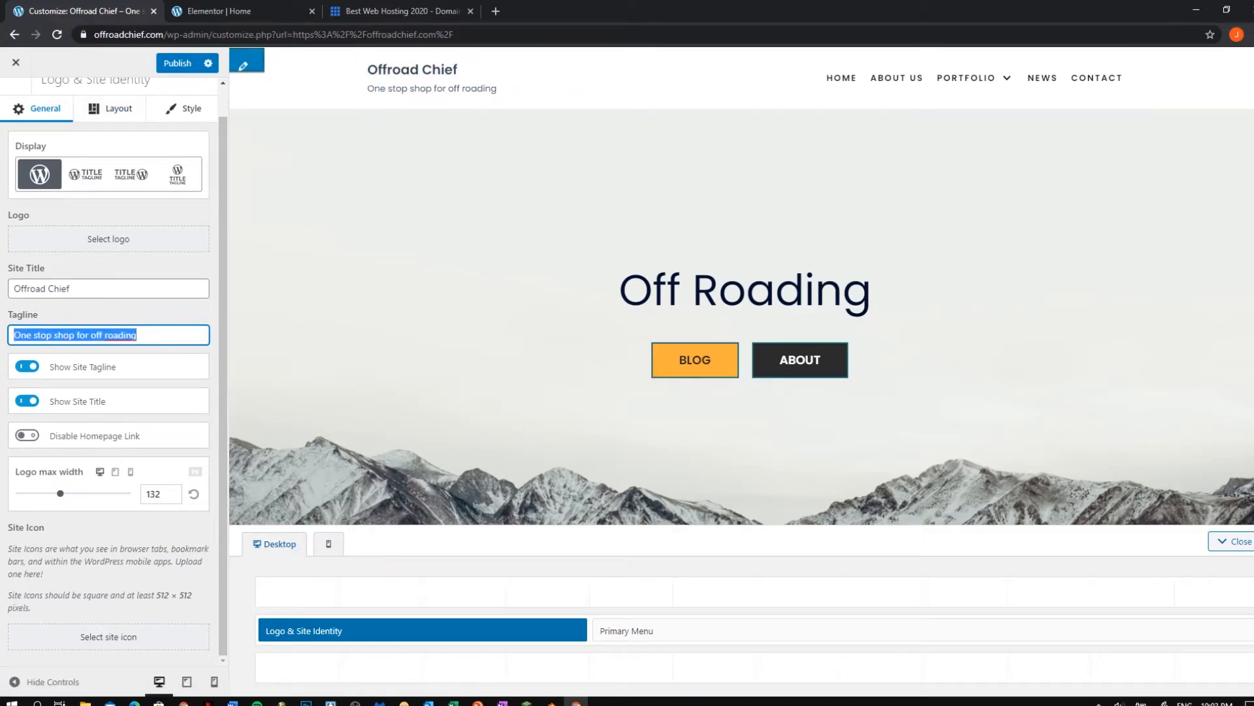
{"action": "key", "text": "BackSpace"}
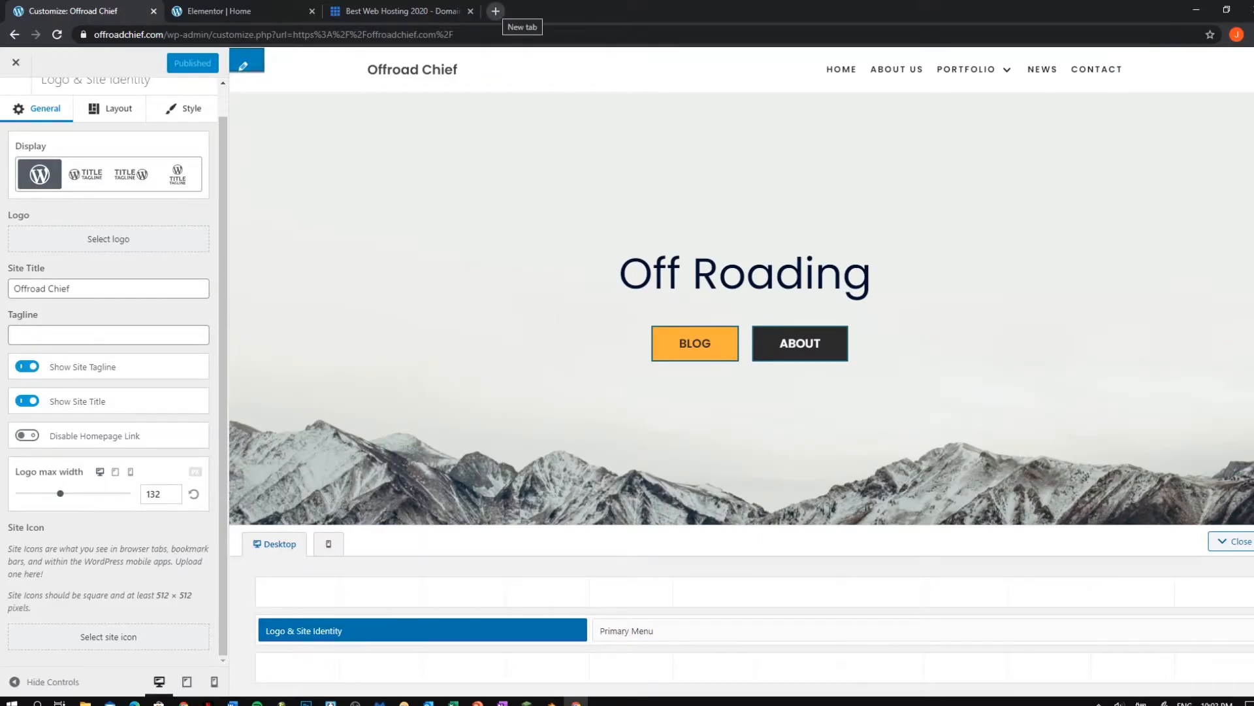
Search Google for "fiverr" in a new browser tab and open the Fiverr website.
{"action": "left_click", "coordinate": [495, 11]}
{"action": "type", "text": "fiverr"}
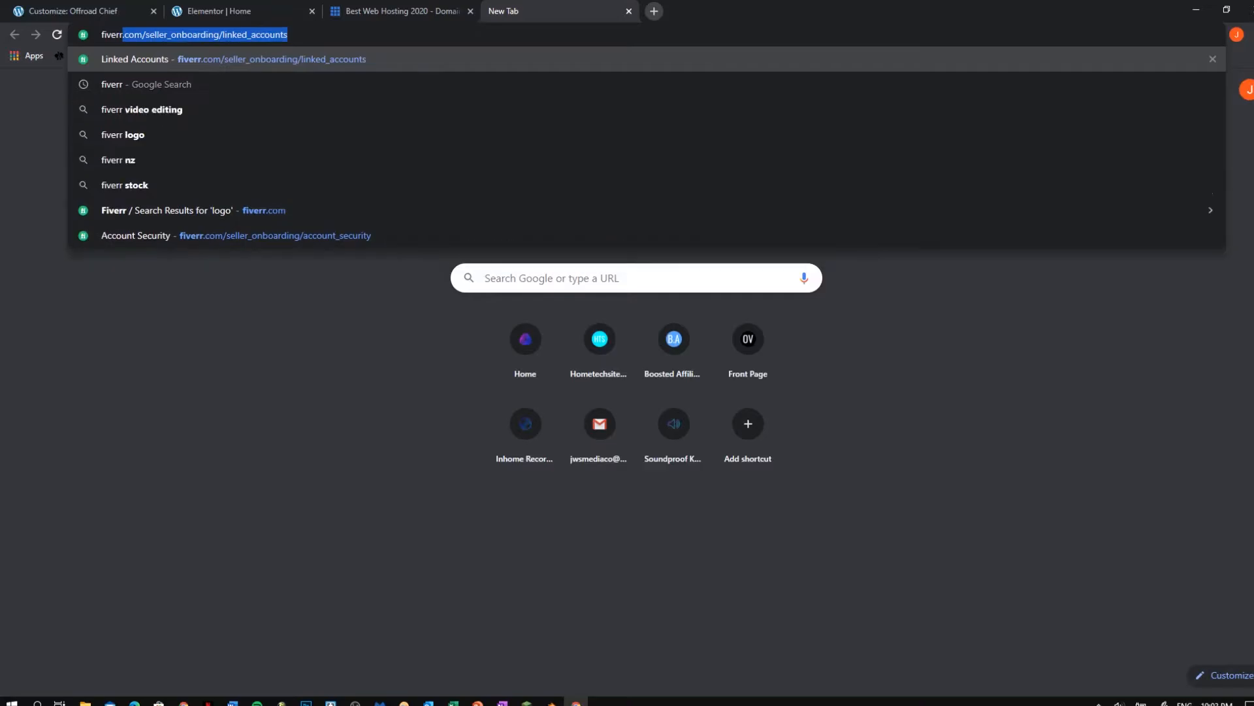
{"action": "key", "text": "Delete"}
{"action": "key", "text": "Return"}
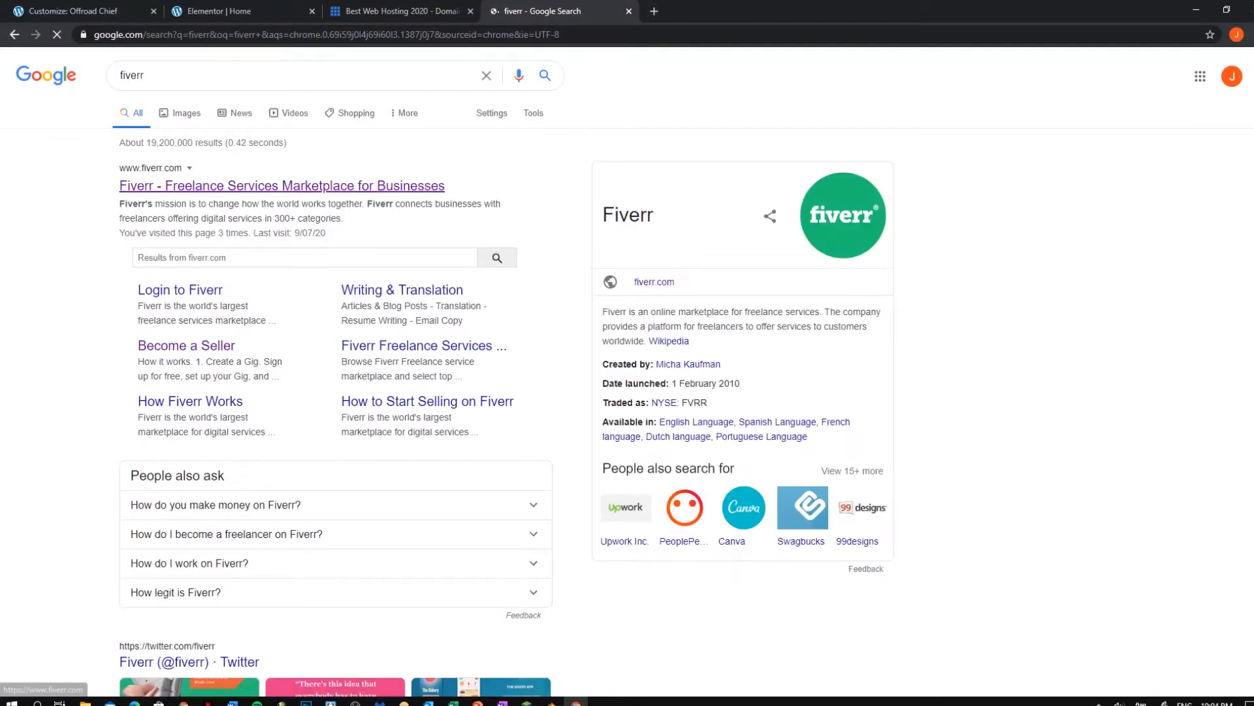
{"action": "left_click", "coordinate": [281, 185]}
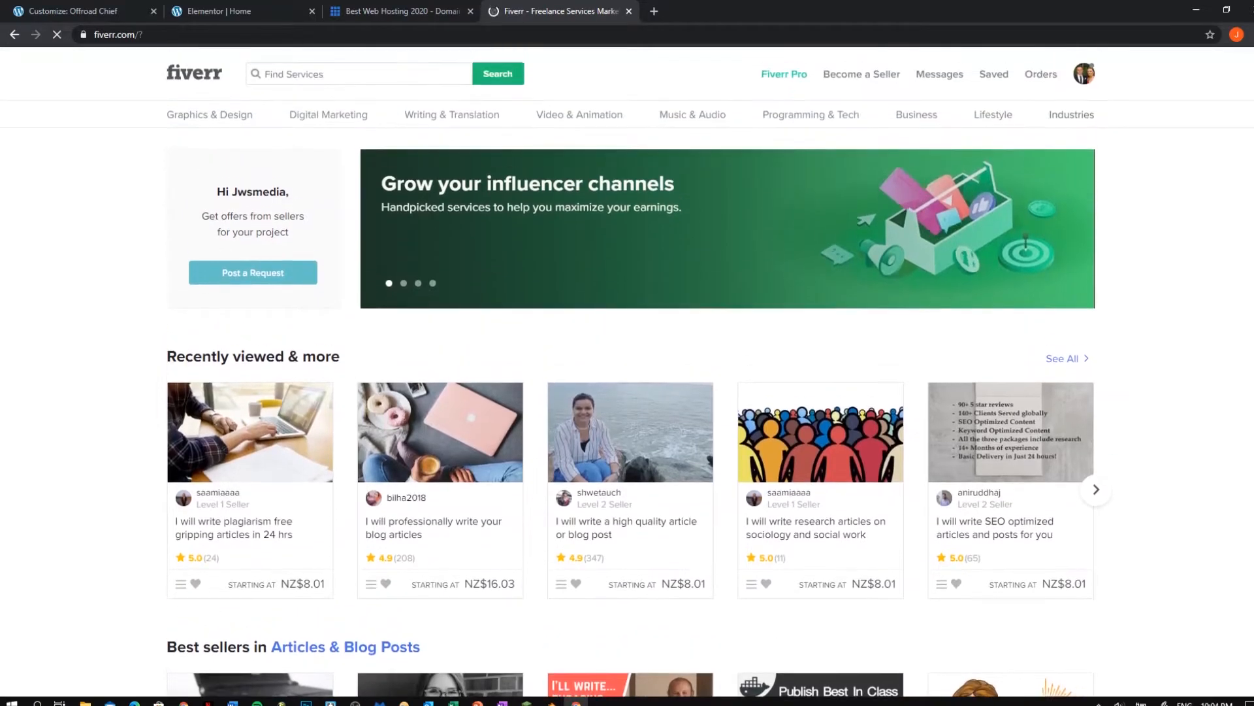
Search Fiverr for "logo" services and limit the budget to a maximum of NZ$10.
{"action": "left_click", "coordinate": [358, 74]}
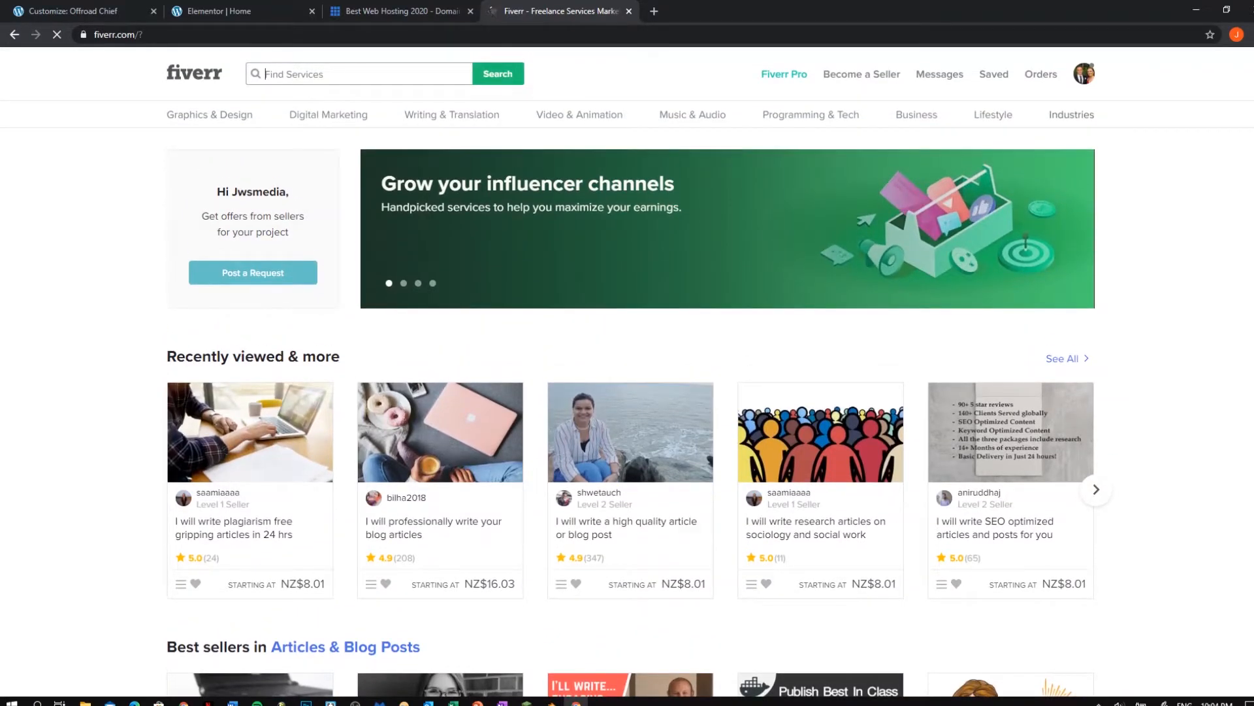
{"action": "type", "text": "logo"}
{"action": "key", "text": "Return"}
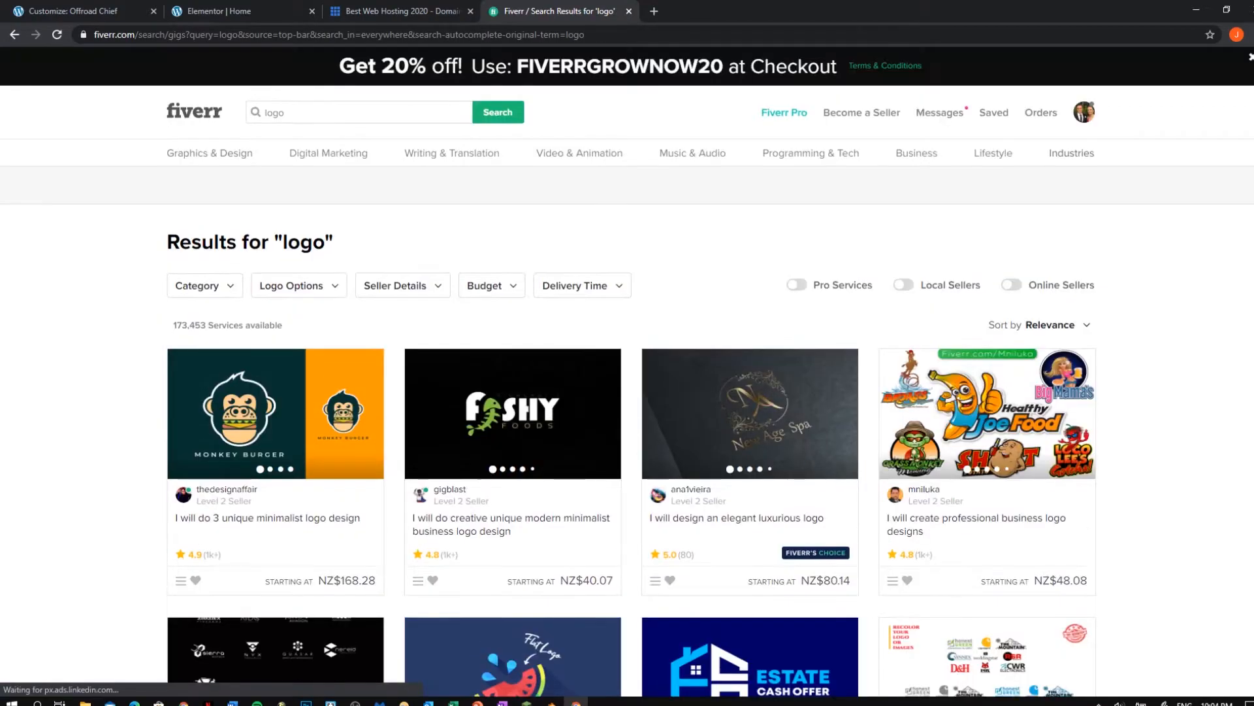
{"action": "left_click", "coordinate": [513, 286]}
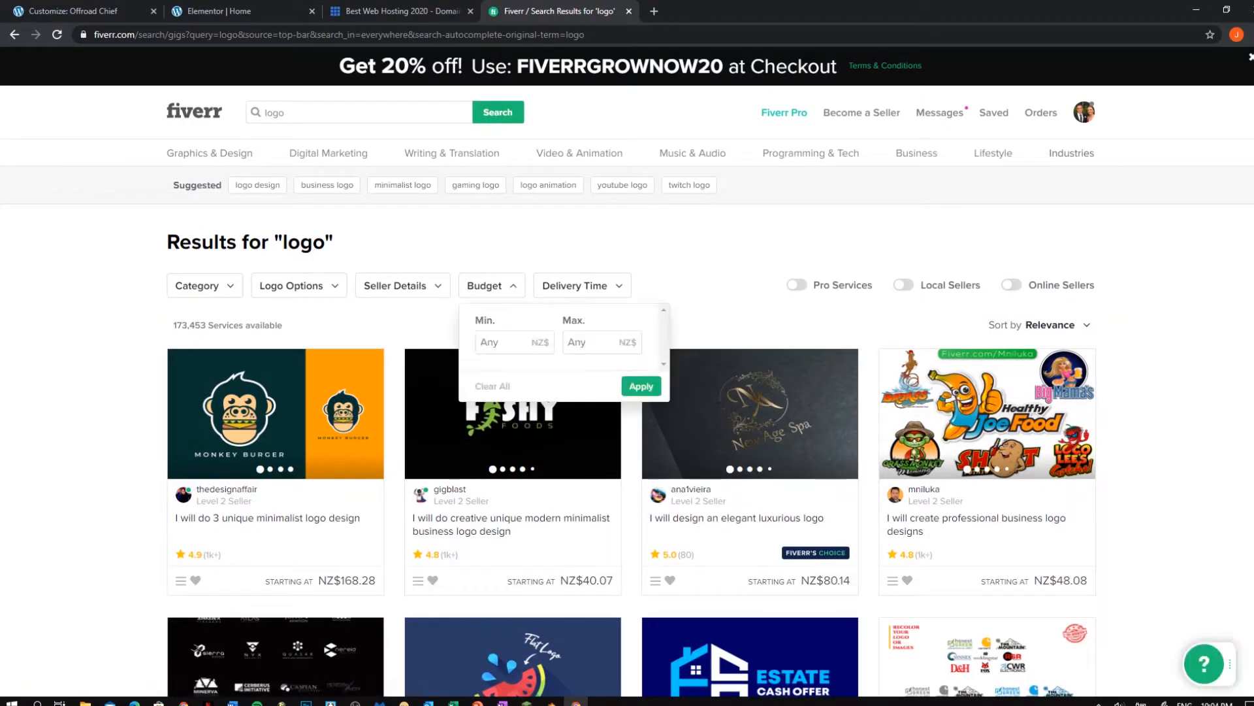
{"action": "left_click", "coordinate": [585, 342]}
{"action": "type", "text": "10"}
{"action": "key", "text": "Return"}
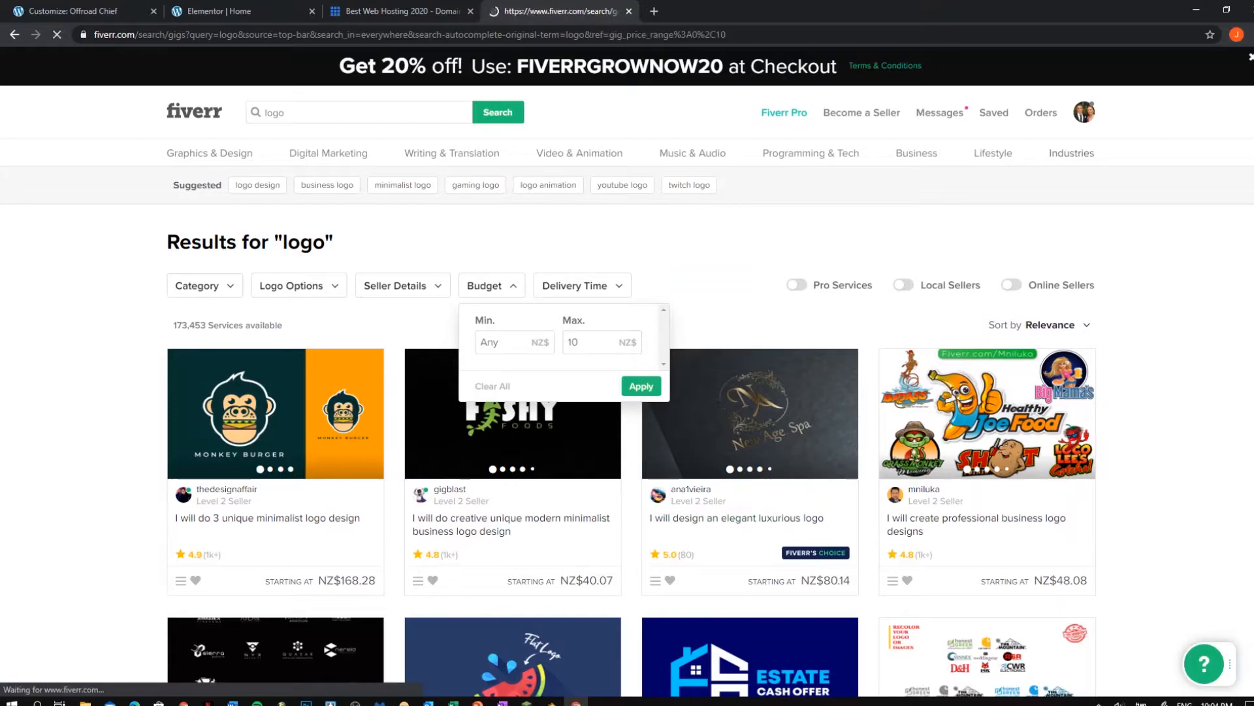
Browse the low-budget logo design offers on Fiverr and close that browser tab.
{"action": "scroll", "coordinate": [584, 342], "scroll_direction": "down", "scroll_amount": 1}
{"action": "scroll", "coordinate": [585, 342], "scroll_direction": "up", "scroll_amount": 1}
{"action": "scroll", "coordinate": [585, 342], "scroll_direction": "down", "scroll_amount": 5}
{"action": "scroll", "coordinate": [584, 342], "scroll_direction": "up", "scroll_amount": 4}
{"action": "scroll", "coordinate": [585, 342], "scroll_direction": "down", "scroll_amount": 3}
{"action": "scroll", "coordinate": [585, 343], "scroll_direction": "up", "scroll_amount": 1}
{"action": "scroll", "coordinate": [513, 457], "scroll_direction": "down", "scroll_amount": 3}
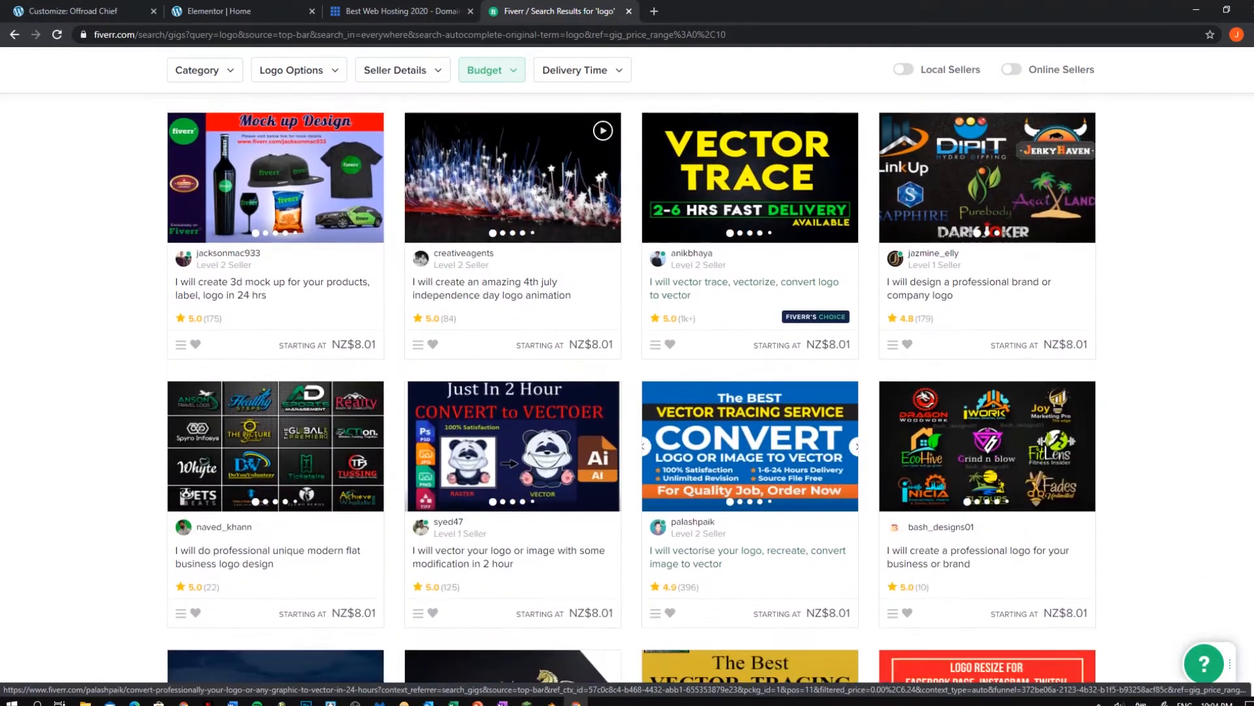
{"action": "scroll", "coordinate": [718, 457], "scroll_direction": "down", "scroll_amount": 3}
{"action": "scroll", "coordinate": [986, 458], "scroll_direction": "up", "scroll_amount": 3}
{"action": "scroll", "coordinate": [980, 567], "scroll_direction": "up", "scroll_amount": 8}
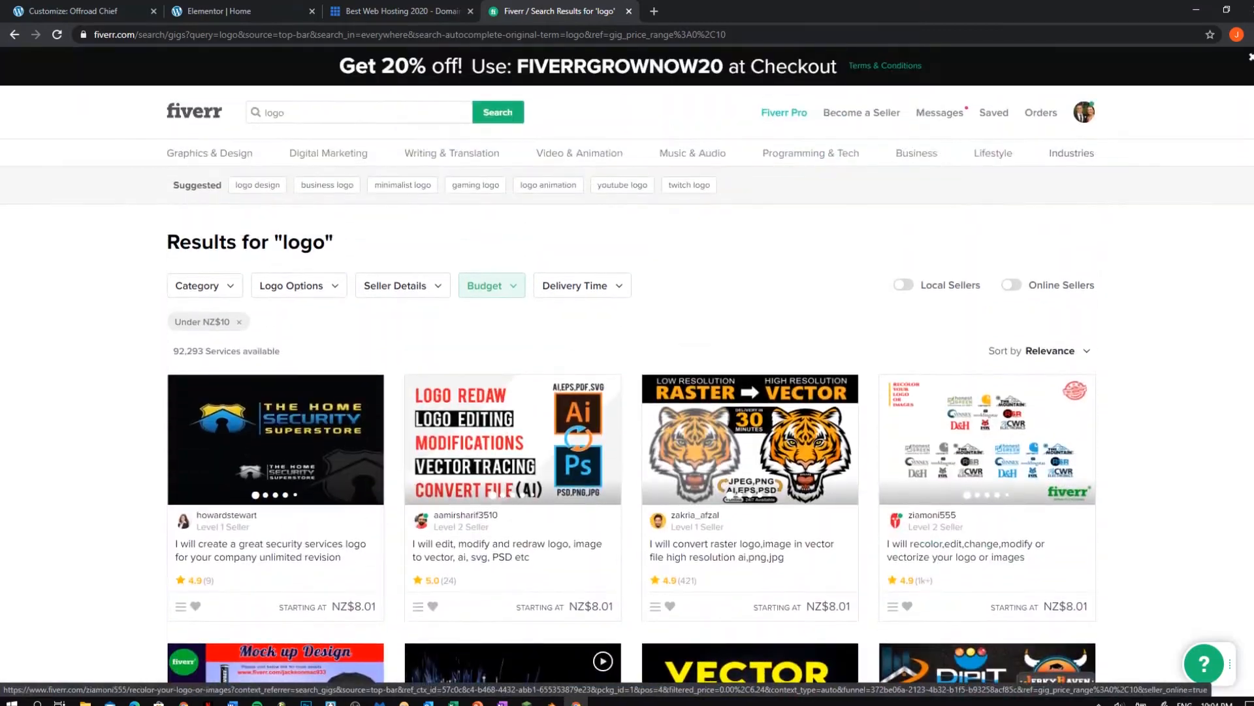
{"action": "left_click", "coordinate": [628, 11]}
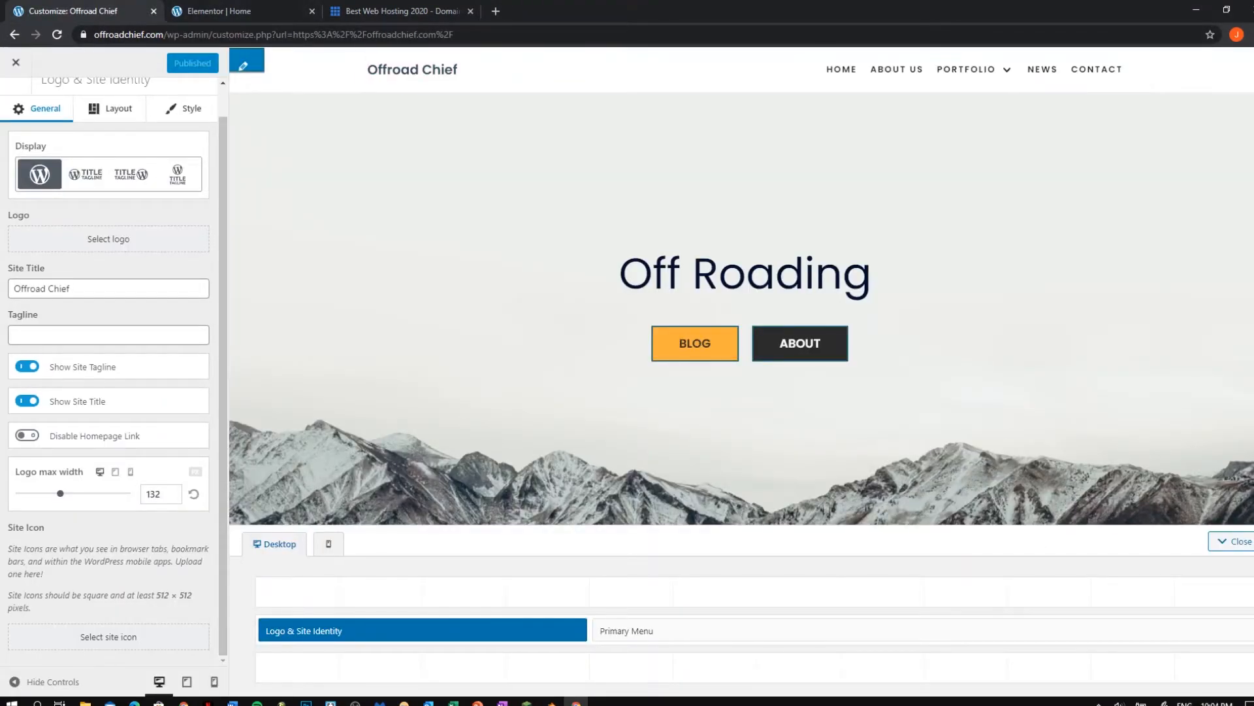
Check the header's Primary Menu settings and look over the whole home page in the customizer preview.
{"action": "scroll", "coordinate": [108, 369], "scroll_direction": "up", "scroll_amount": 1}
{"action": "left_click", "coordinate": [15, 101]}
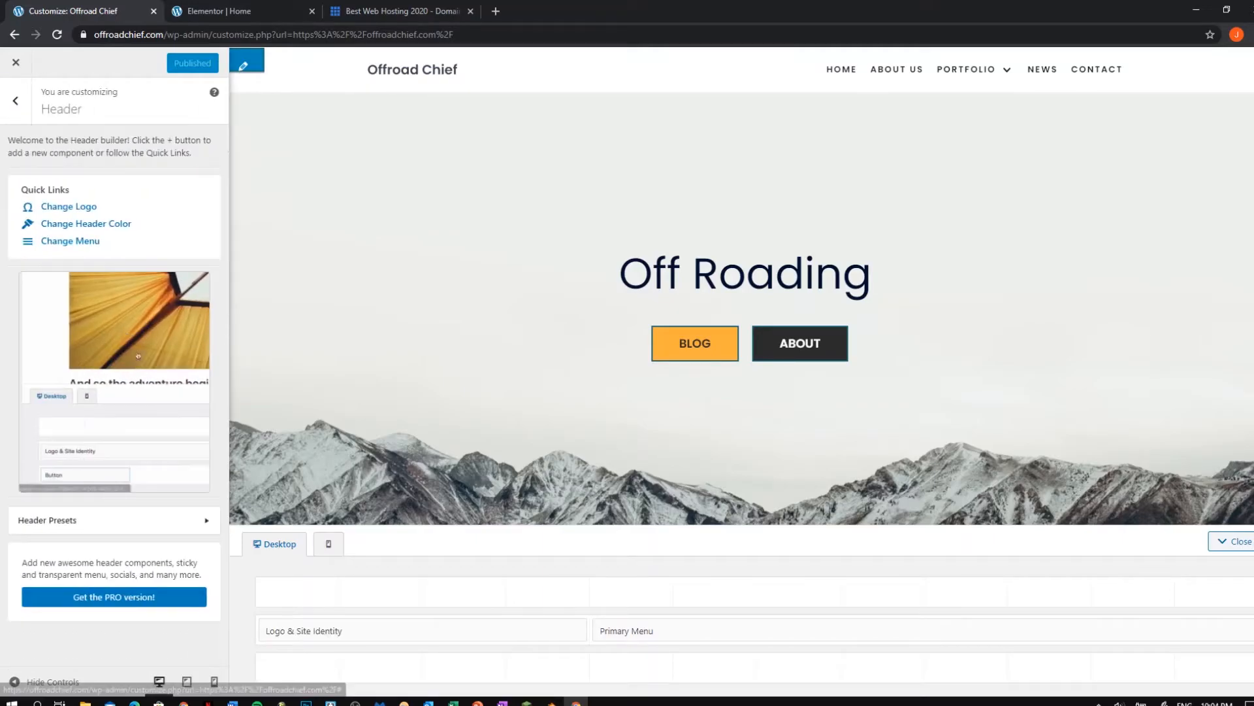
{"action": "left_click", "coordinate": [70, 241]}
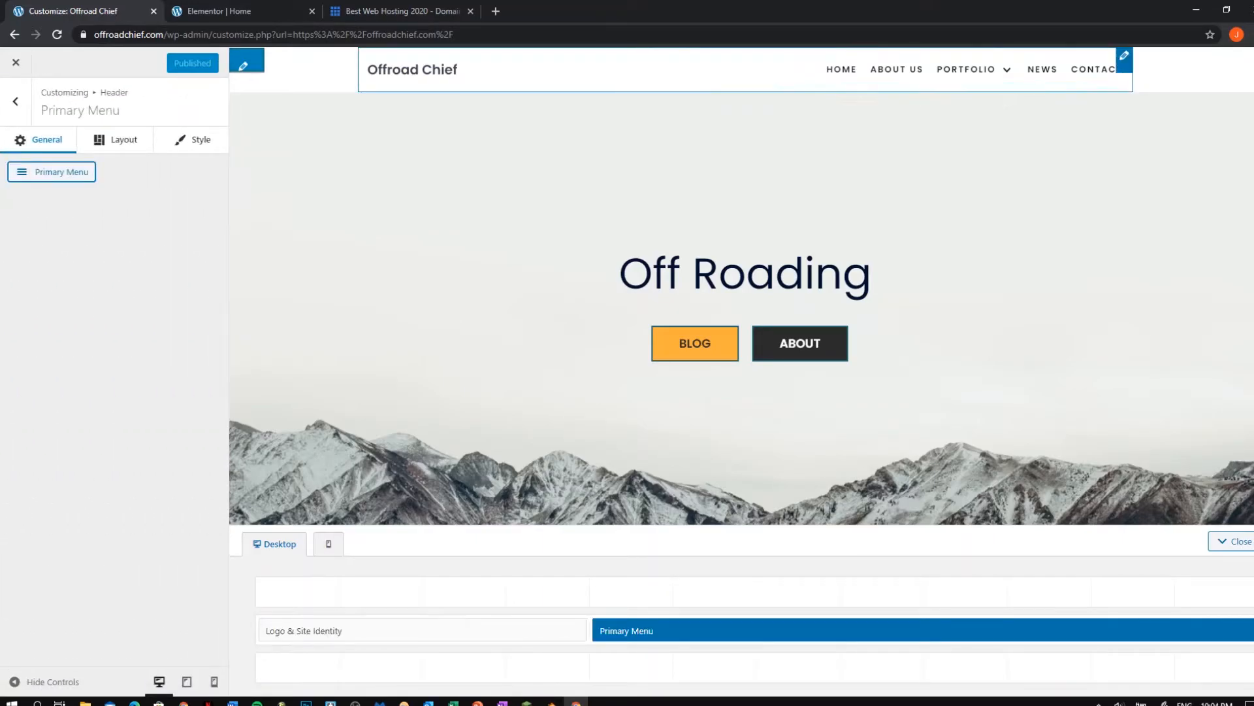
{"action": "left_click", "coordinate": [16, 101]}
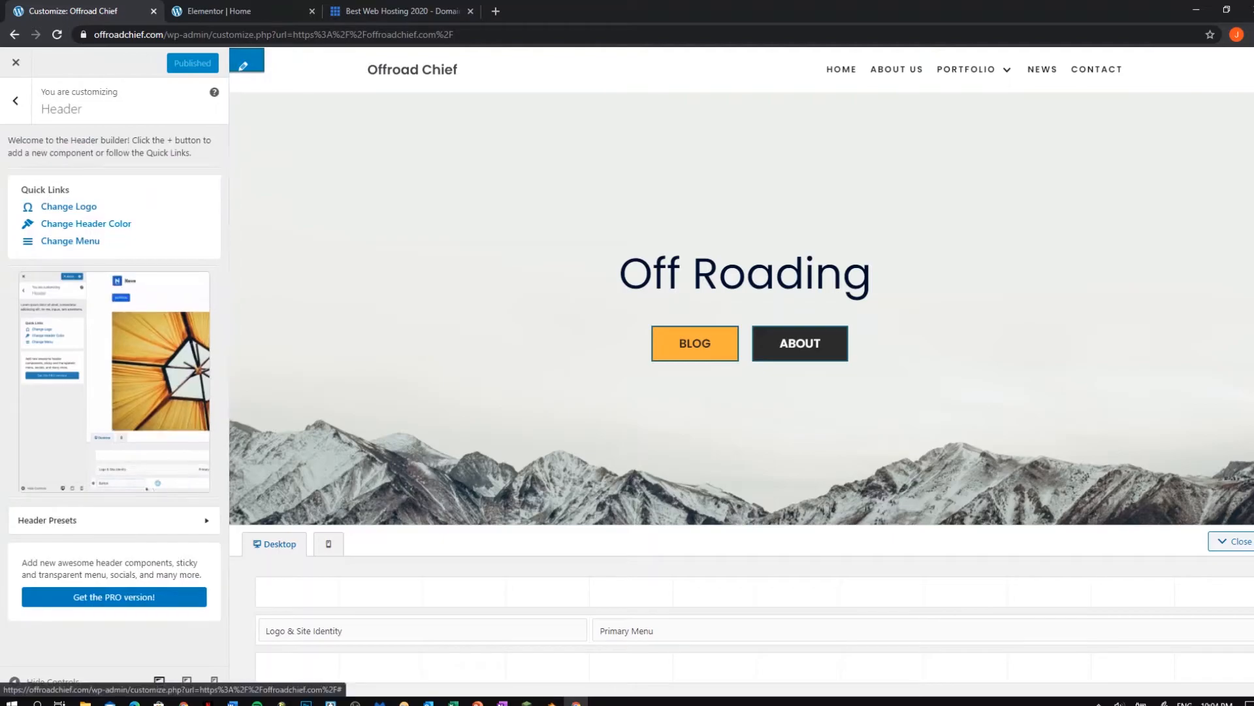
{"action": "scroll", "coordinate": [742, 287], "scroll_direction": "down", "scroll_amount": 5}
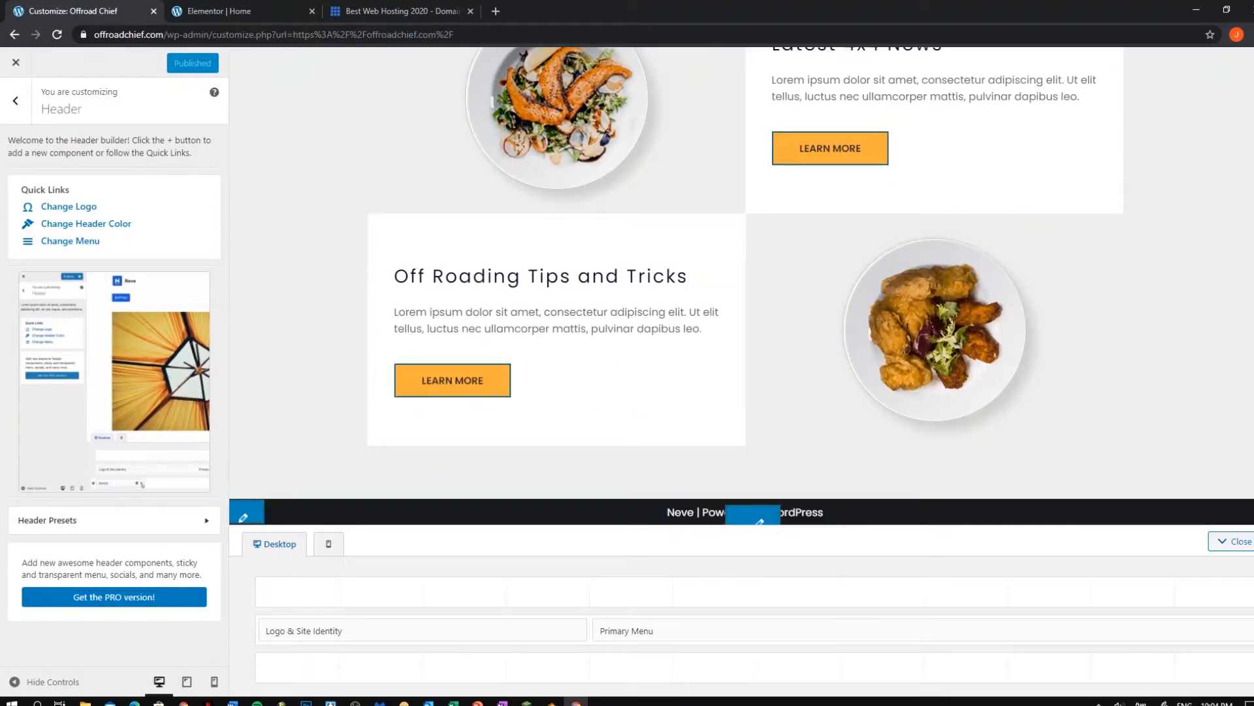
{"action": "scroll", "coordinate": [741, 285], "scroll_direction": "up", "scroll_amount": 6}
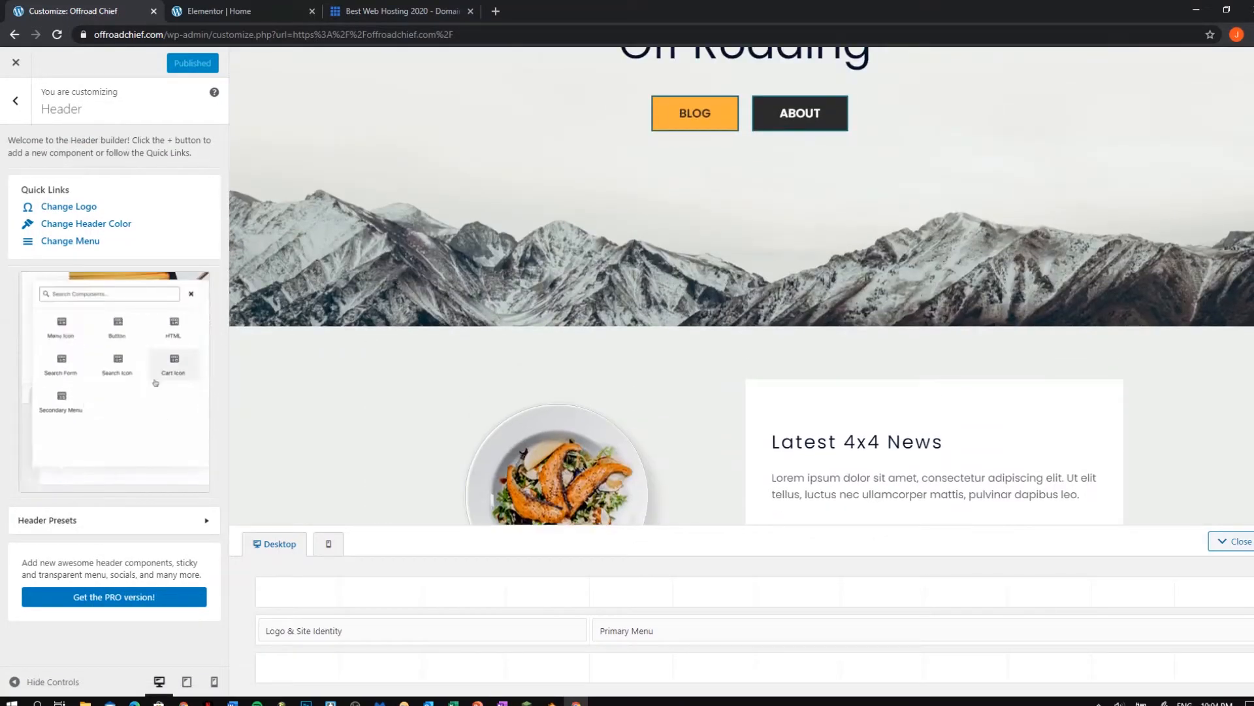
{"action": "scroll", "coordinate": [741, 286], "scroll_direction": "up", "scroll_amount": 4}
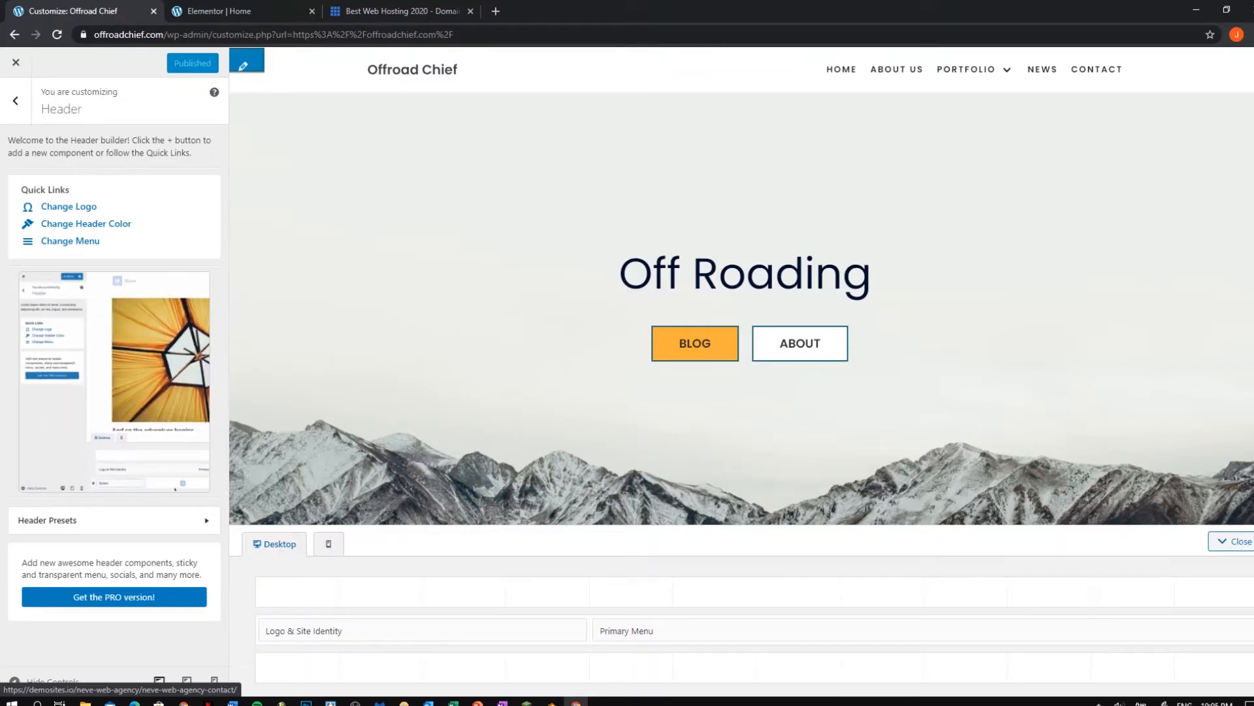
{"action": "scroll", "coordinate": [800, 343], "scroll_direction": "down", "scroll_amount": 9}
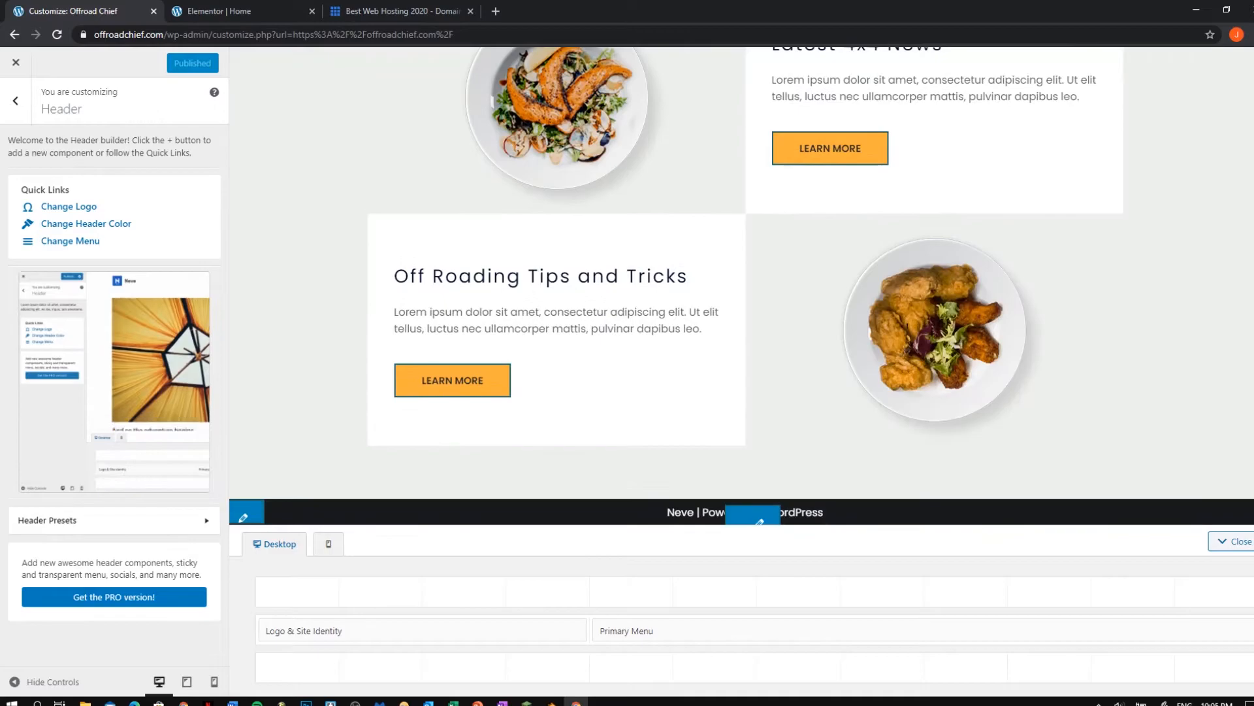
{"action": "scroll", "coordinate": [742, 286], "scroll_direction": "up", "scroll_amount": 9}
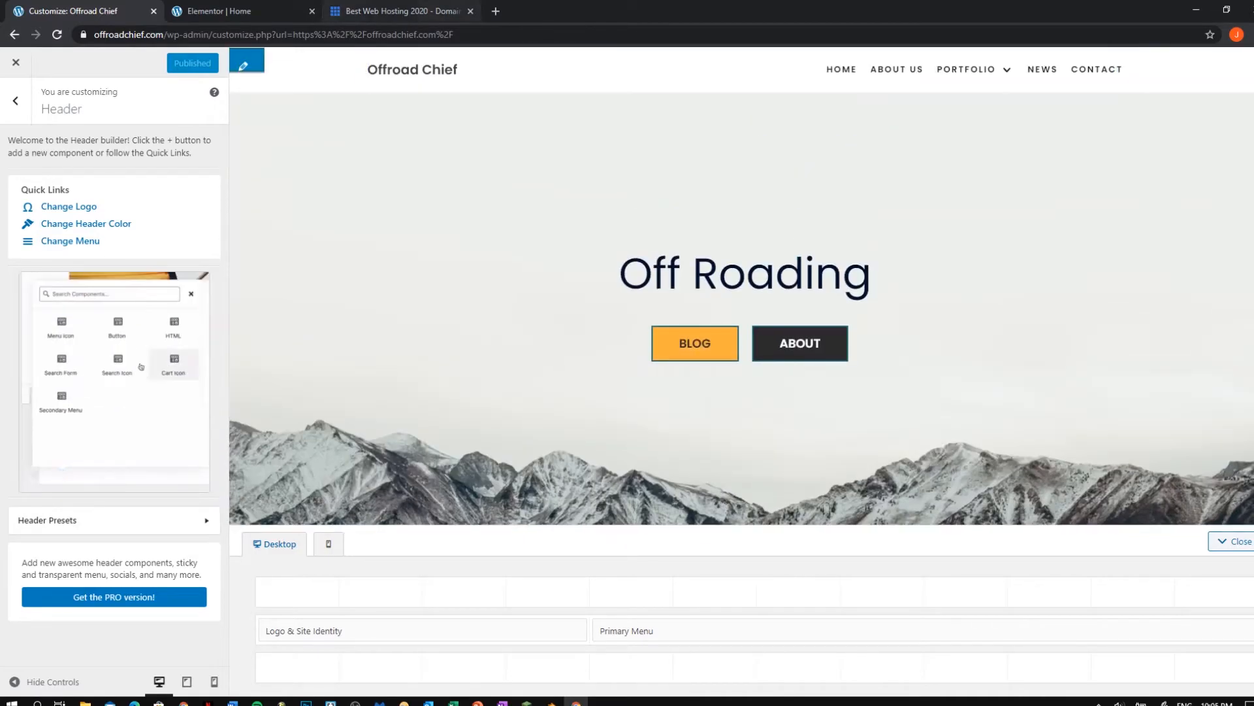
Search Google for "unsplash" in a new tab beside the Elementor tab and open the Unsplash website.
{"action": "left_click", "coordinate": [495, 11]}
{"action": "left_click_drag", "start_coordinate": [498, 12], "coordinate": [353, 11]}
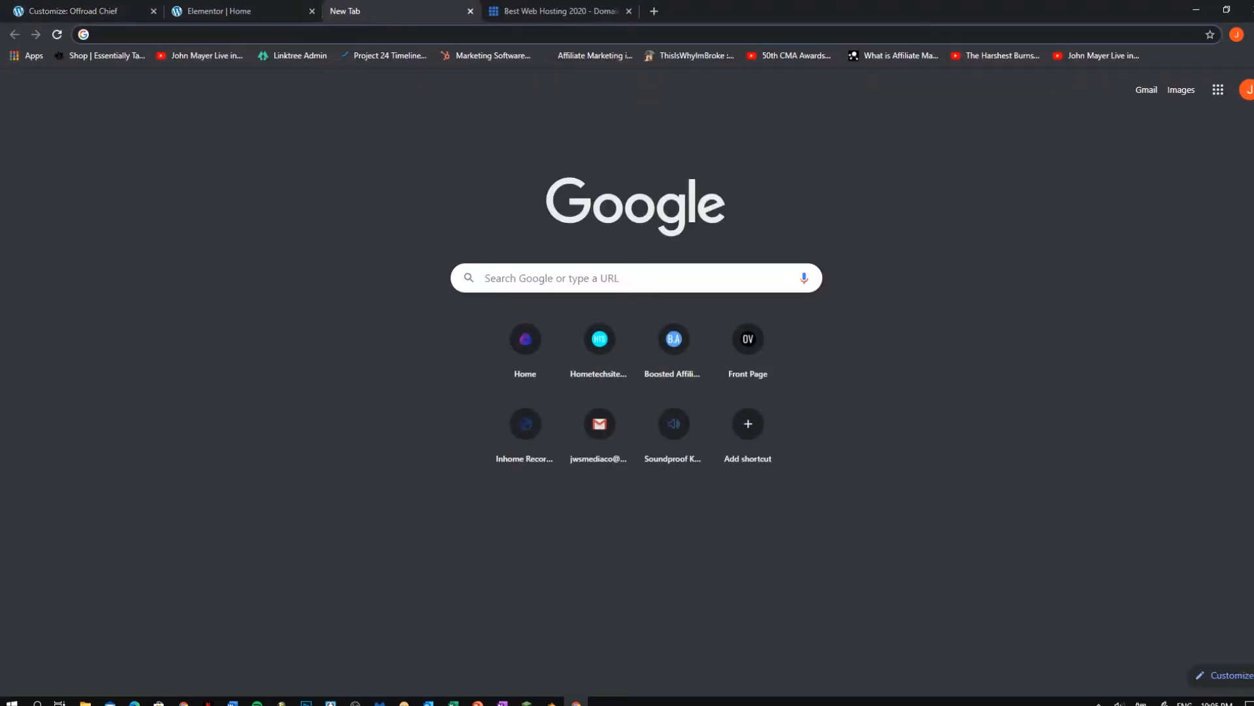
{"action": "type", "text": "unsplash"}
{"action": "key", "text": "Return"}
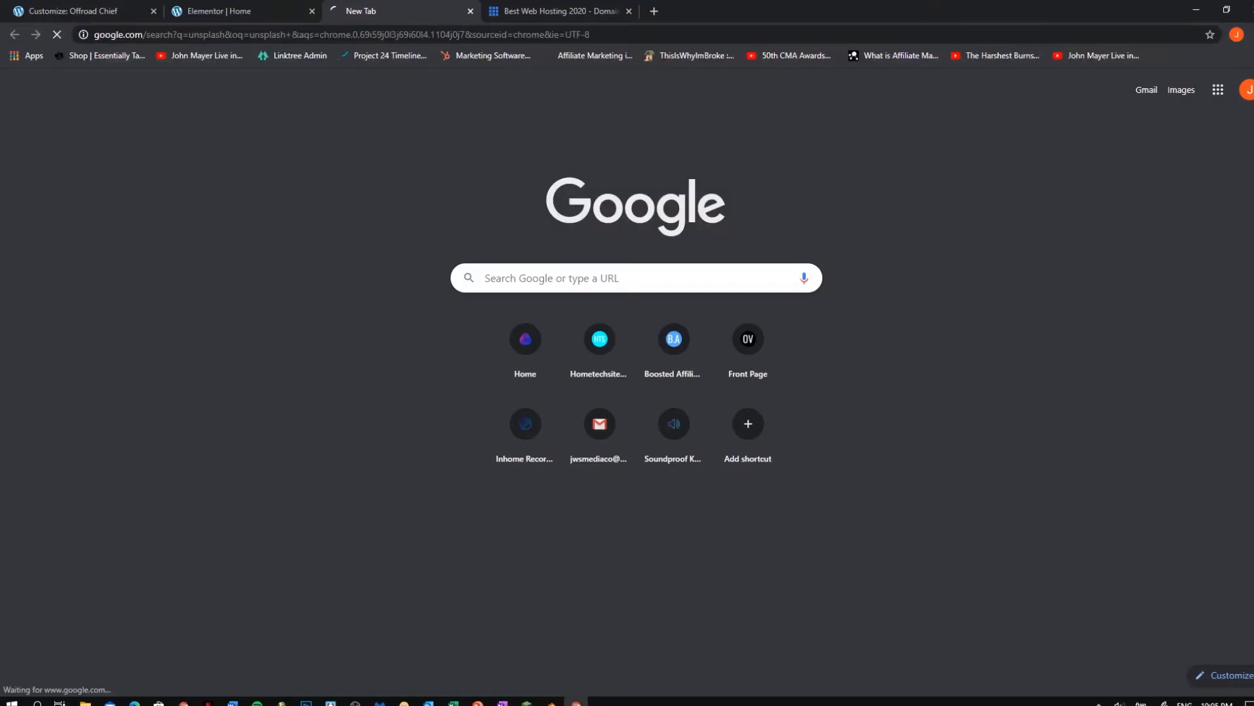
{"action": "left_click", "coordinate": [216, 185]}
Close the browser tab with the old Elementor session and exit the theme customizer to the live site.
{"action": "left_click", "coordinate": [219, 11]}
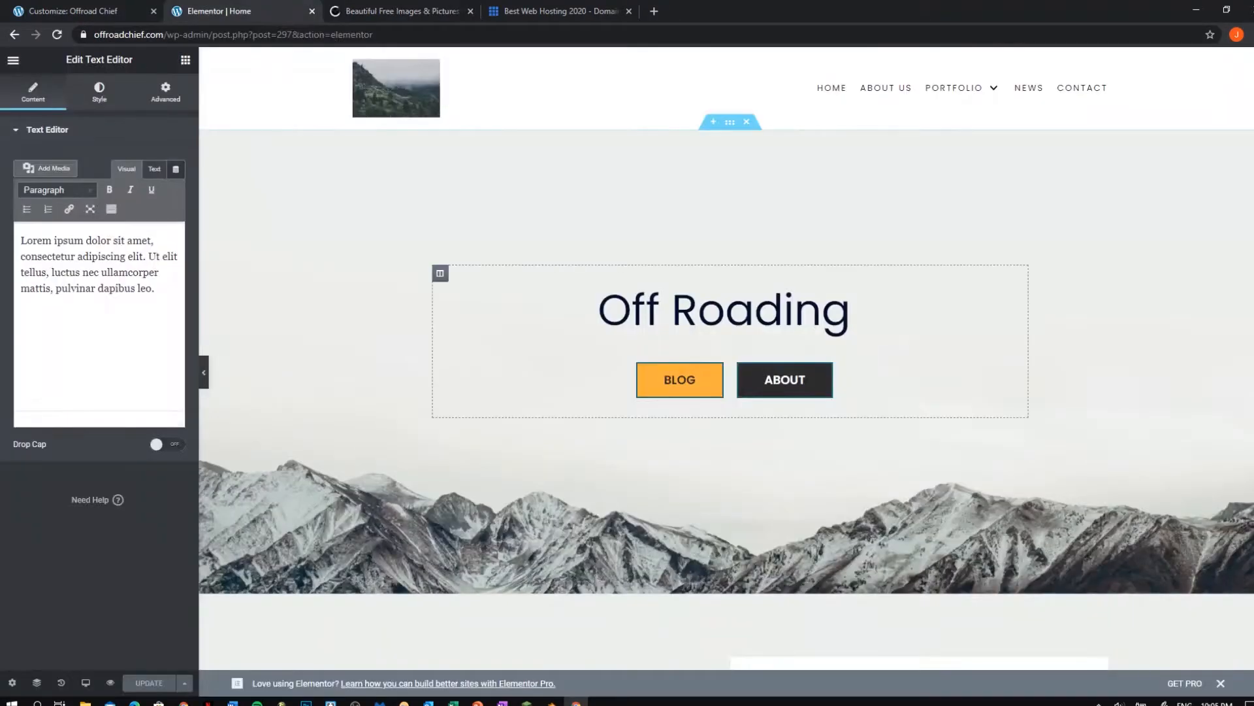
{"action": "scroll", "coordinate": [729, 285], "scroll_direction": "down", "scroll_amount": 1}
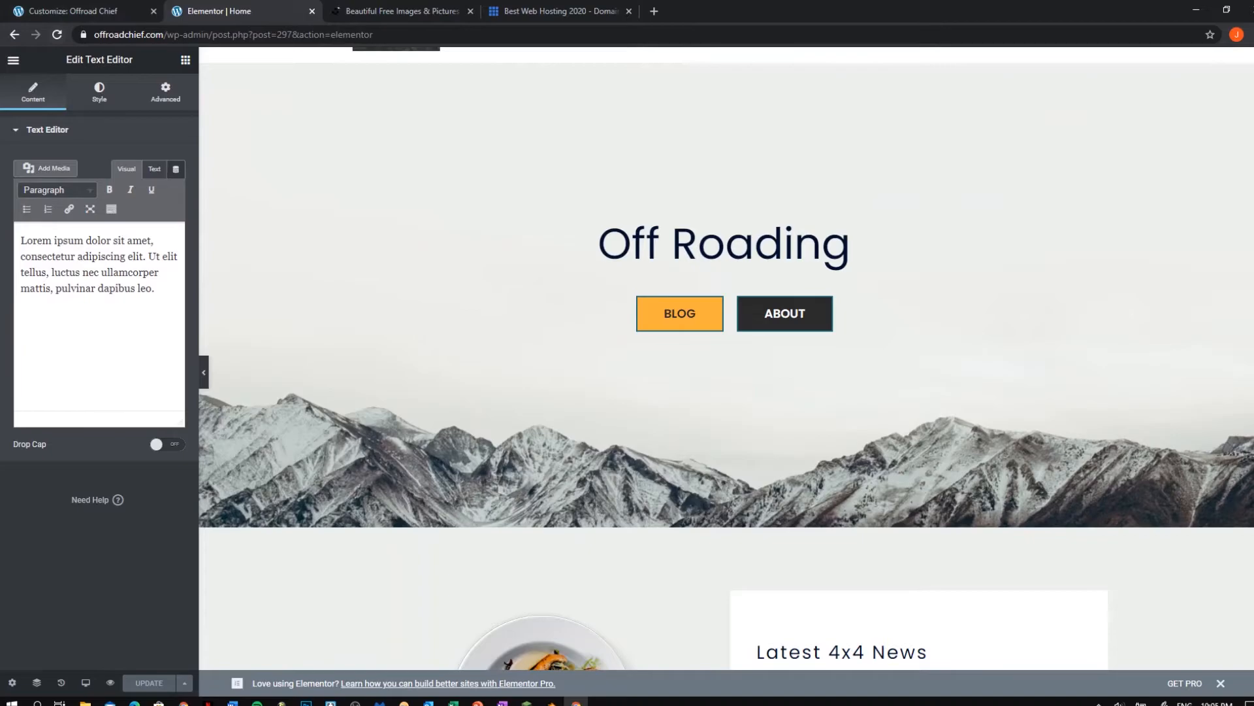
{"action": "left_click", "coordinate": [311, 11]}
{"action": "left_click", "coordinate": [72, 11]}
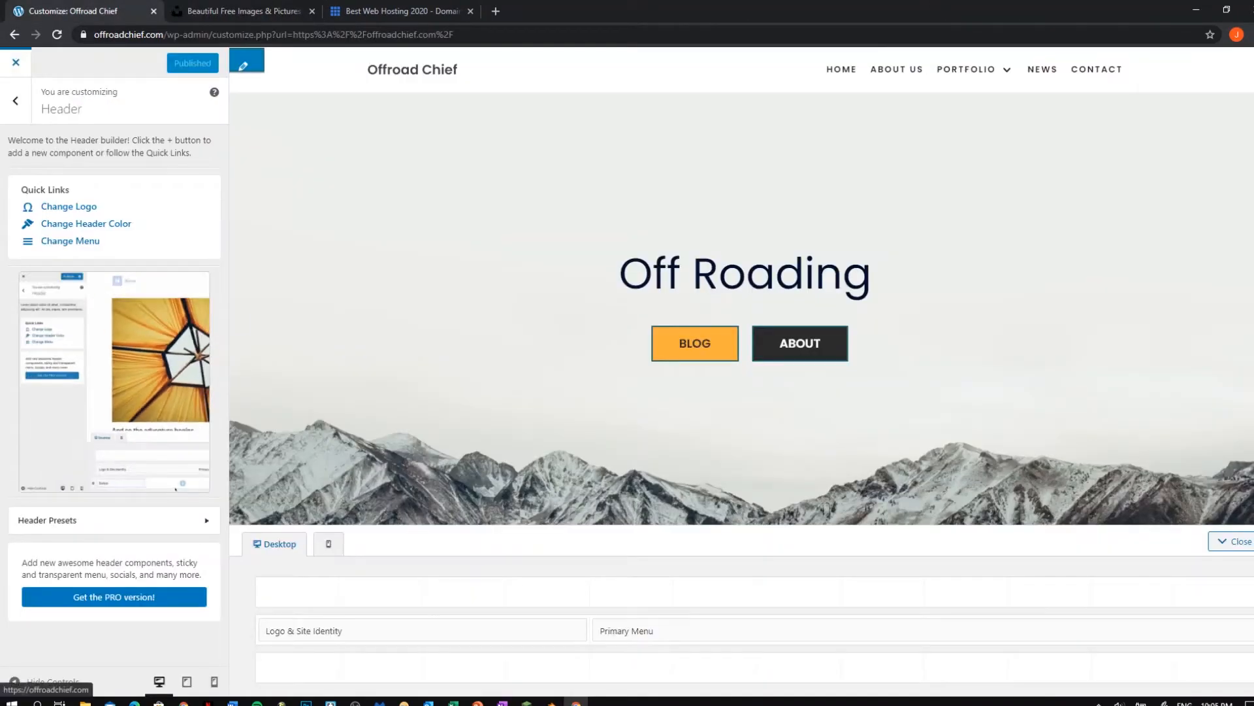
{"action": "left_click", "coordinate": [16, 62]}
Reopen the Offroad Chief home page in Elementor from the live site, keeping Unsplash open in its own tab.
{"action": "left_click", "coordinate": [239, 11]}
{"action": "left_click_drag", "start_coordinate": [196, 35], "coordinate": [144, 34]}
{"action": "left_click", "coordinate": [183, 34]}
{"action": "left_click", "coordinate": [72, 11]}
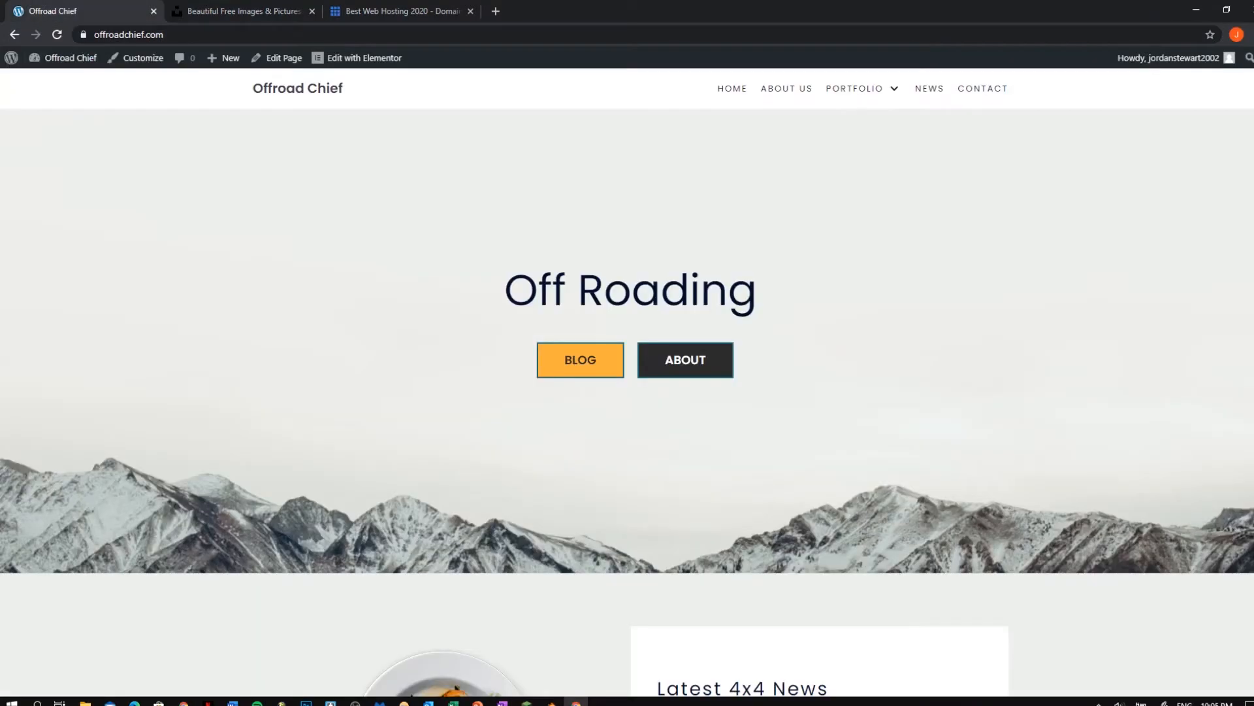
{"action": "left_click", "coordinate": [358, 58]}
{"action": "left_click", "coordinate": [239, 11]}
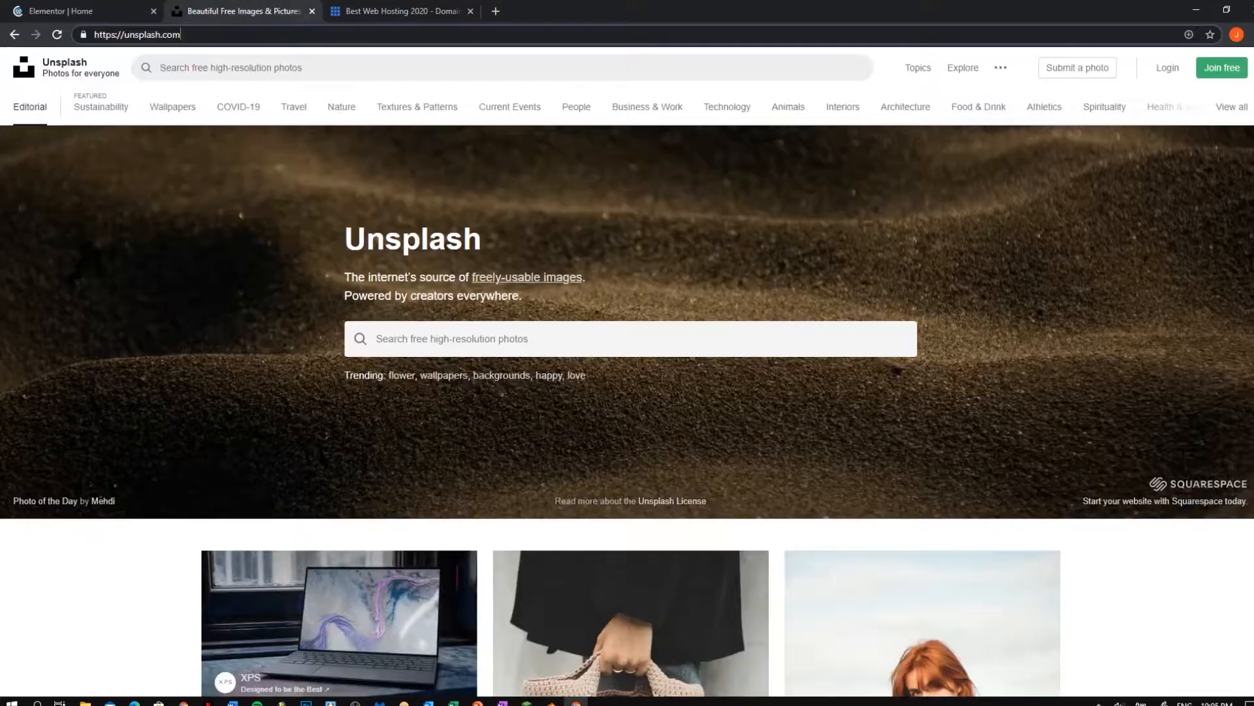
{"action": "left_click", "coordinate": [72, 11]}
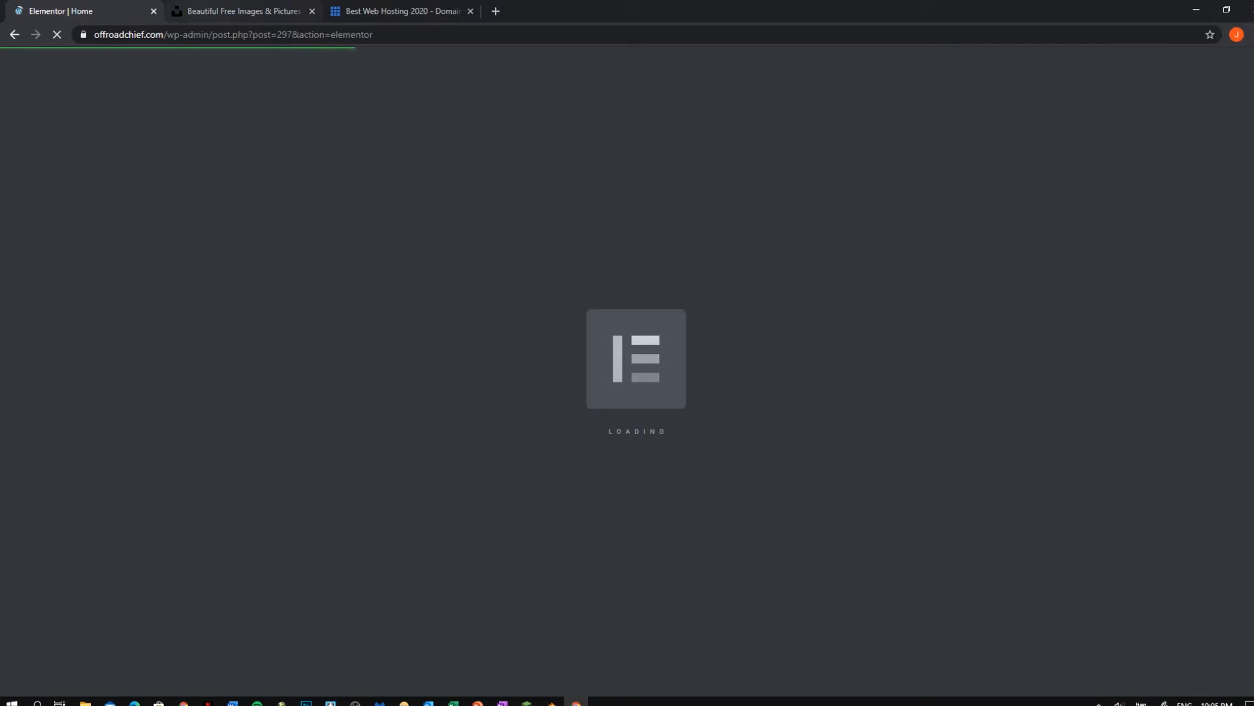
Switch to the Unsplash tab and search for "off roading" photos.
{"action": "left_click", "coordinate": [240, 11]}
{"action": "left_click", "coordinate": [230, 68]}
{"action": "type", "text": "off roading"}
{"action": "key", "text": "Return"}
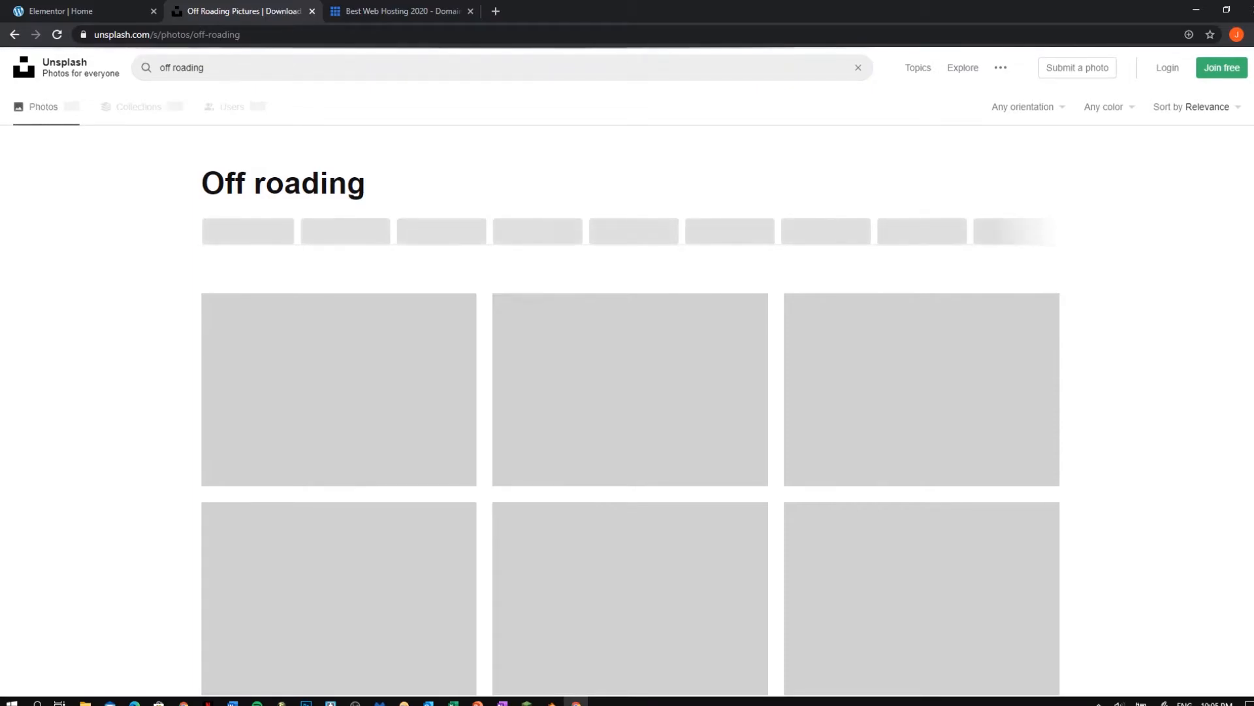
Download three off-road photos from the results, including the Jeep at sunset and the vehicle with headlights on in blue mist.
{"action": "scroll", "coordinate": [627, 392], "scroll_direction": "down", "scroll_amount": 1}
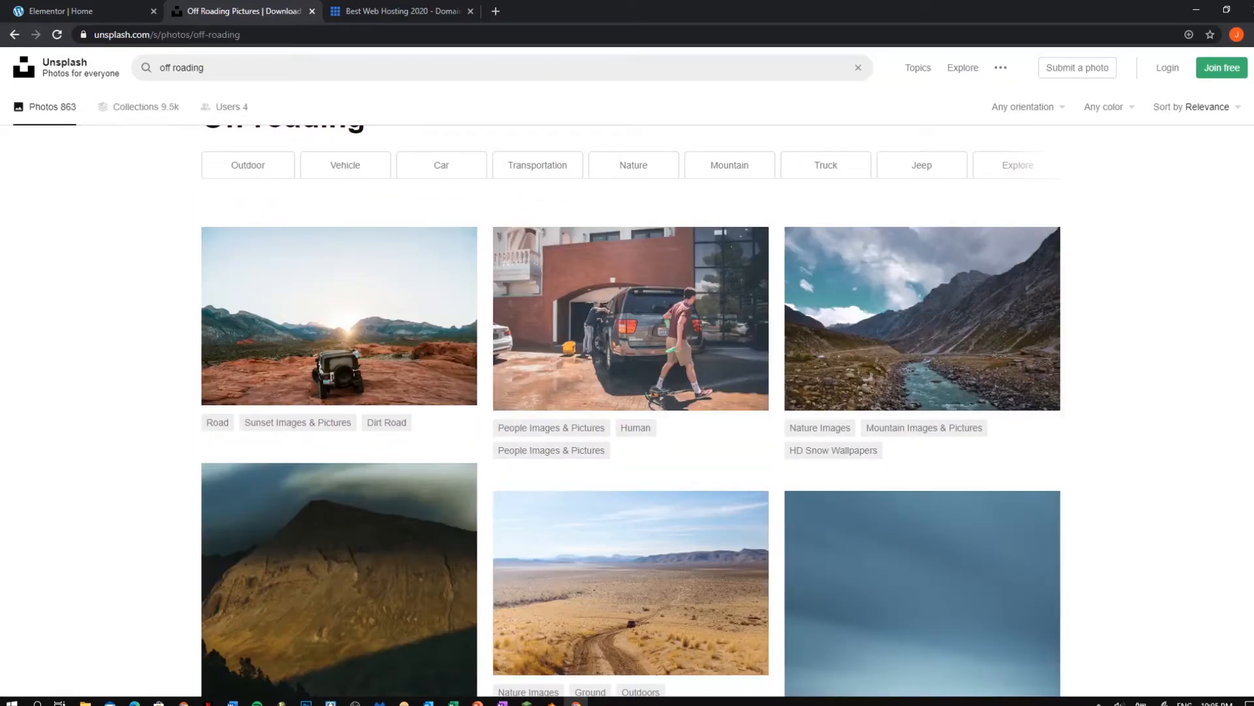
{"action": "scroll", "coordinate": [458, 398], "scroll_direction": "down", "scroll_amount": 4}
{"action": "scroll", "coordinate": [457, 398], "scroll_direction": "down", "scroll_amount": 1}
{"action": "scroll", "coordinate": [457, 399], "scroll_direction": "down", "scroll_amount": 4}
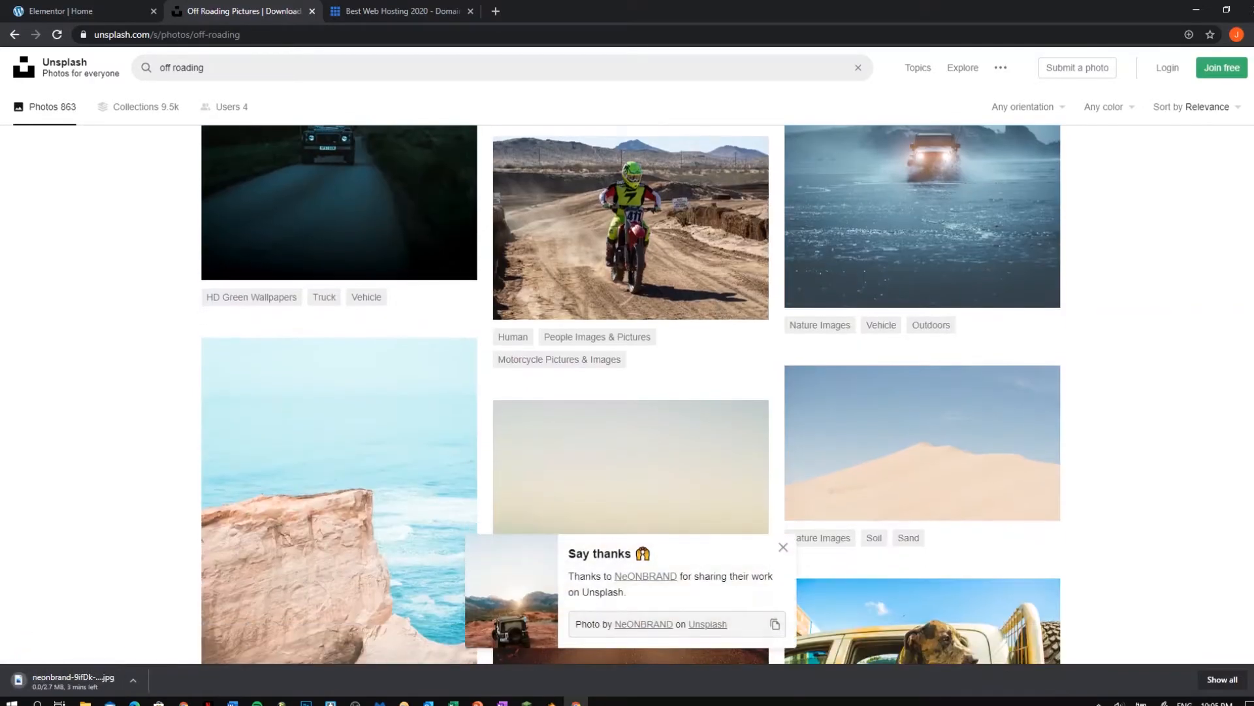
{"action": "scroll", "coordinate": [531, 394], "scroll_direction": "up", "scroll_amount": 2}
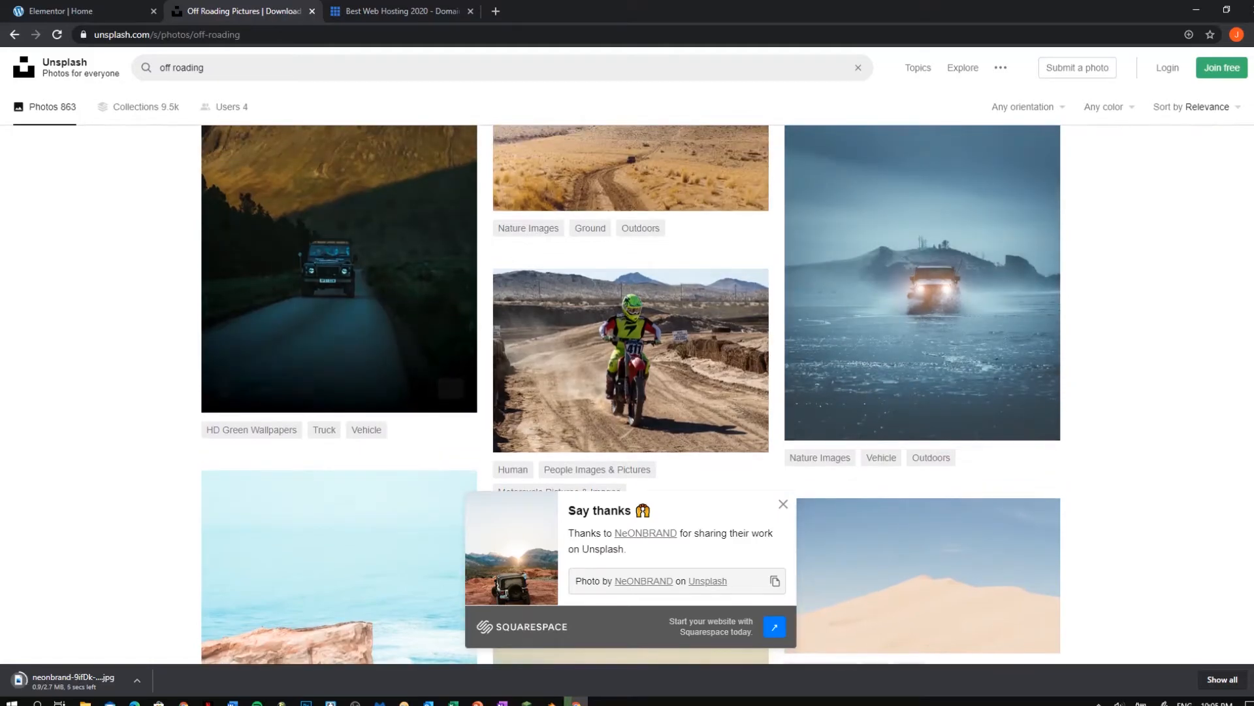
{"action": "scroll", "coordinate": [1033, 409], "scroll_direction": "down", "scroll_amount": 7}
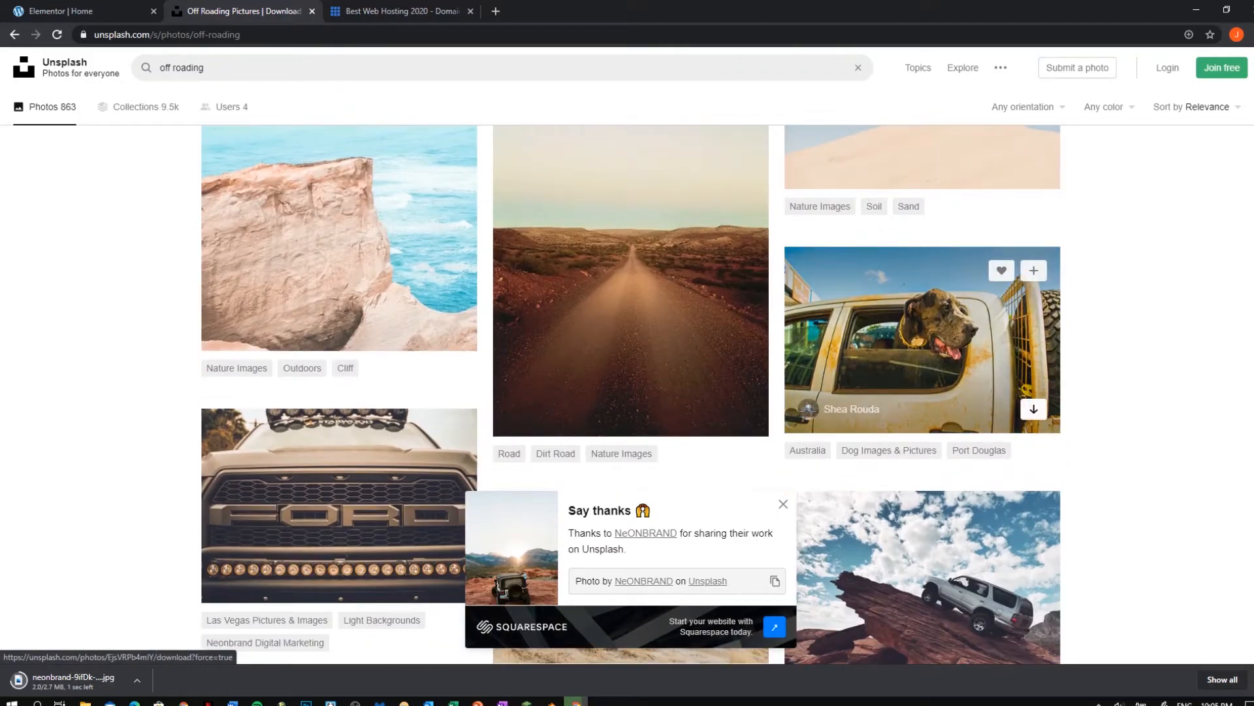
{"action": "scroll", "coordinate": [1034, 409], "scroll_direction": "down", "scroll_amount": 4}
{"action": "left_click", "coordinate": [1034, 409]}
{"action": "scroll", "coordinate": [1033, 409], "scroll_direction": "down", "scroll_amount": 1}
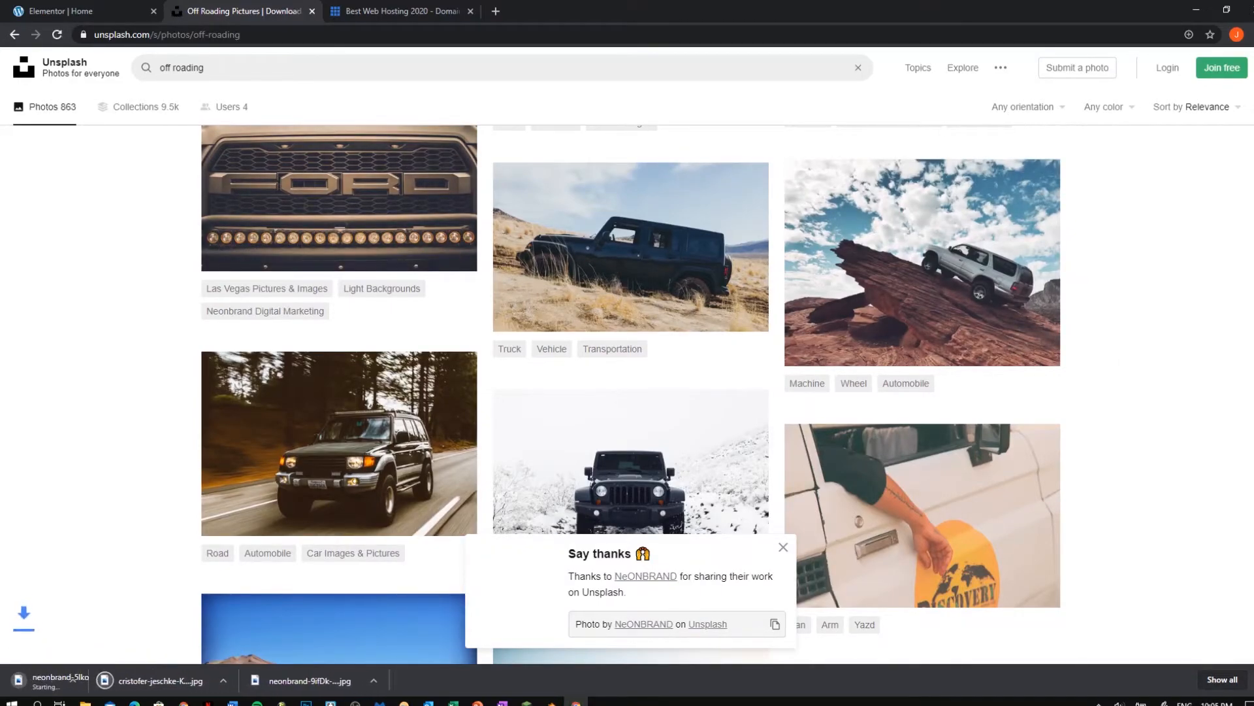
Back in Elementor, upload the sunset Jeep photo and use it as the hero section's background image.
{"action": "left_click", "coordinate": [77, 11]}
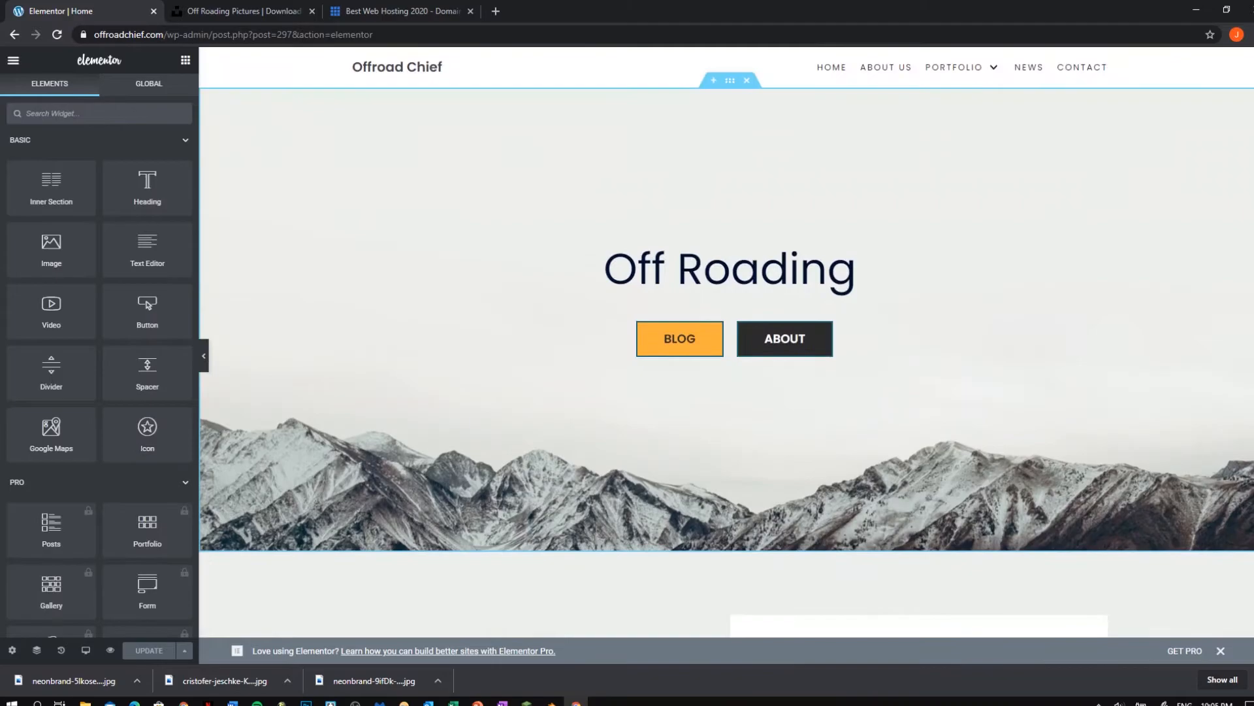
{"action": "left_click", "coordinate": [730, 80]}
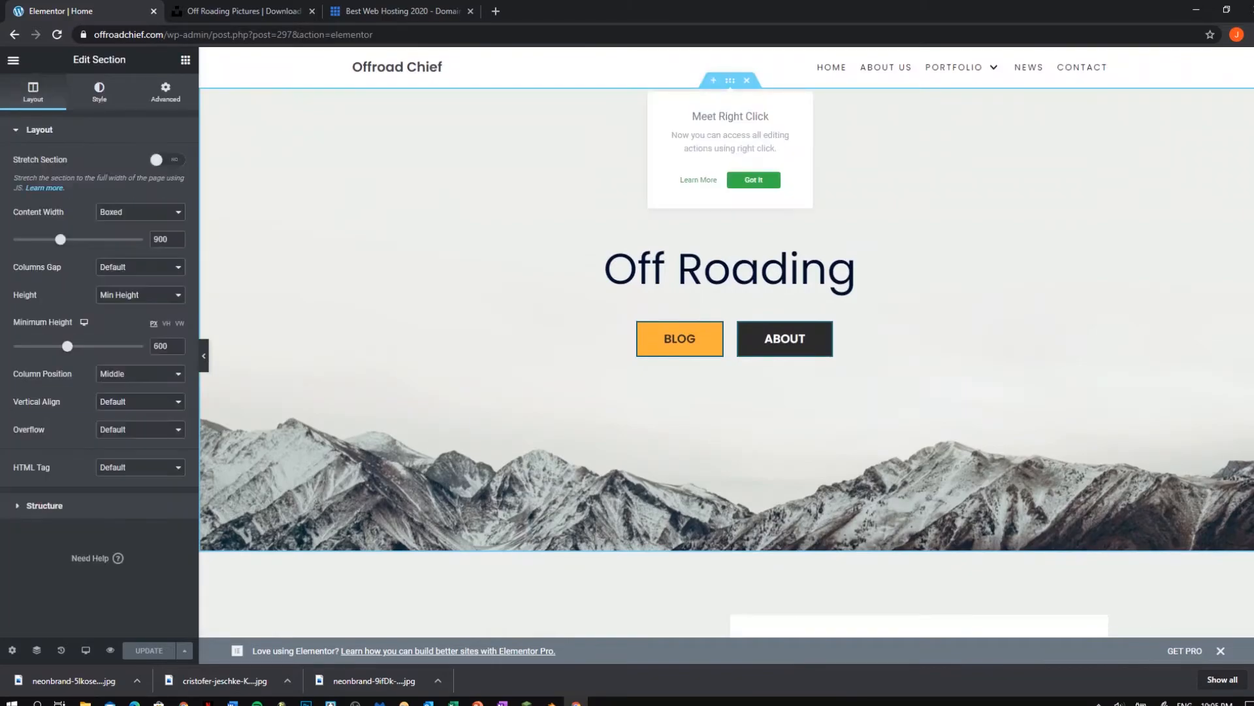
{"action": "left_click", "coordinate": [99, 92]}
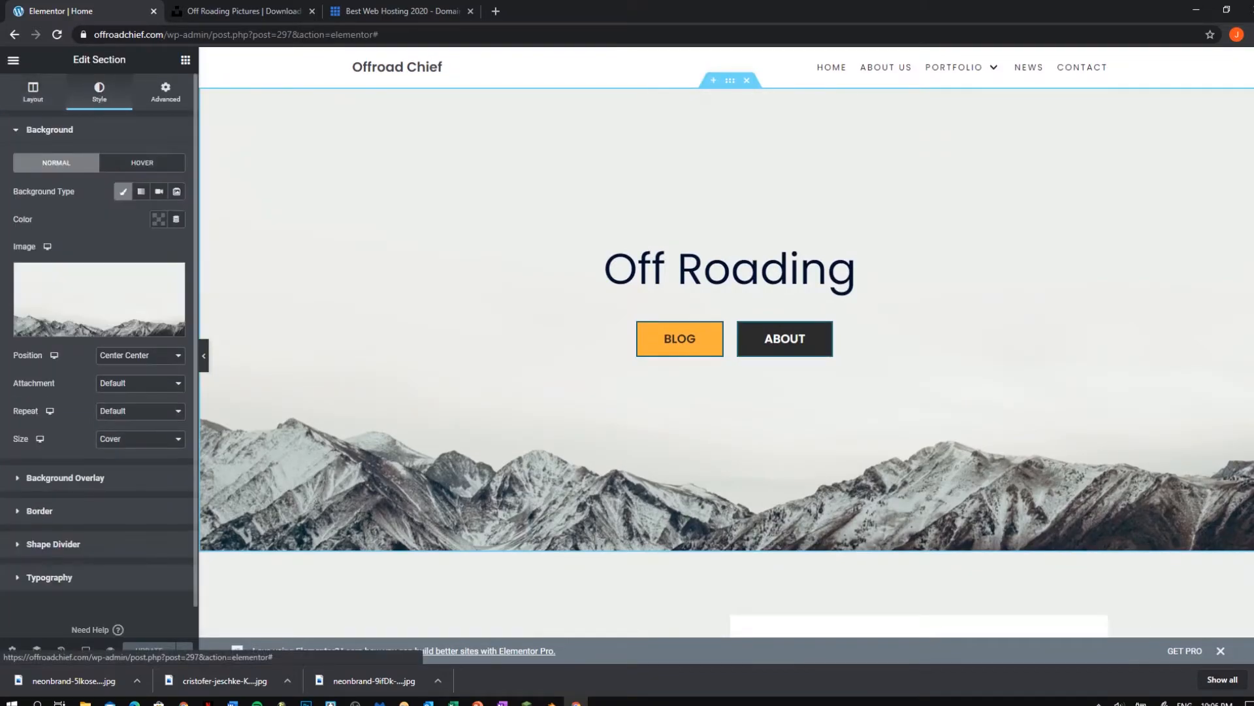
{"action": "left_click", "coordinate": [98, 297]}
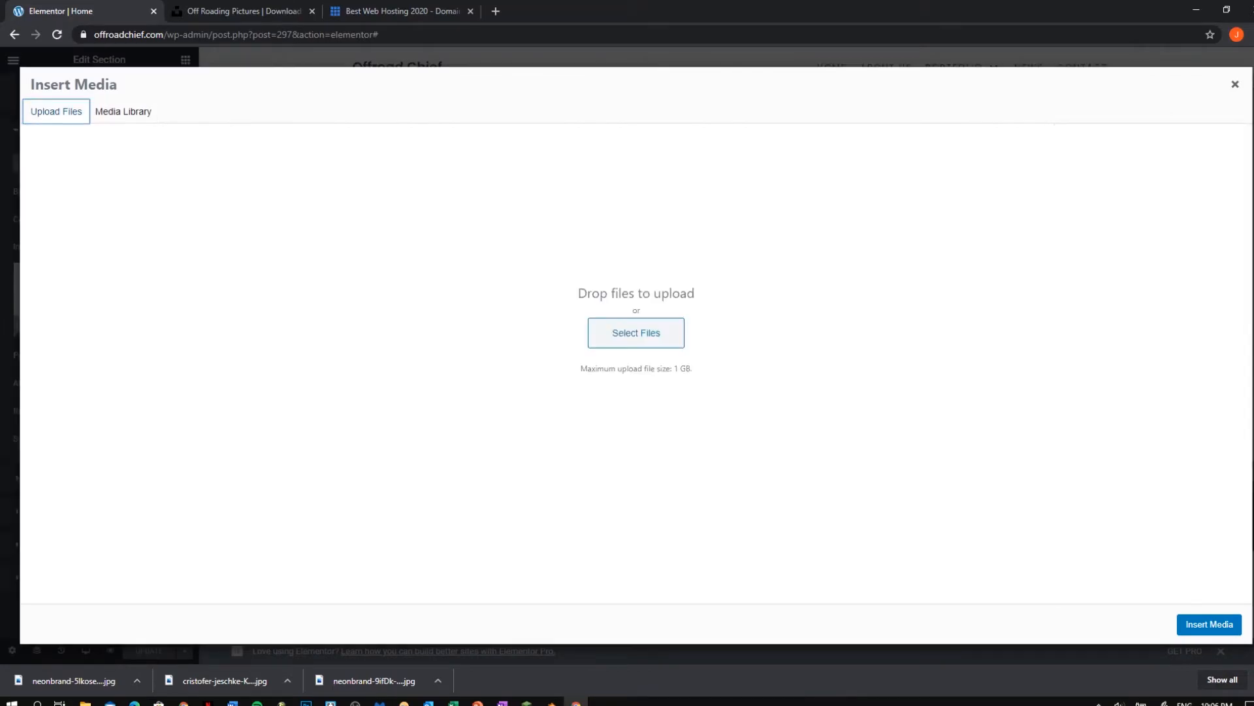
{"action": "left_click_drag", "start_coordinate": [373, 680], "coordinate": [523, 457]}
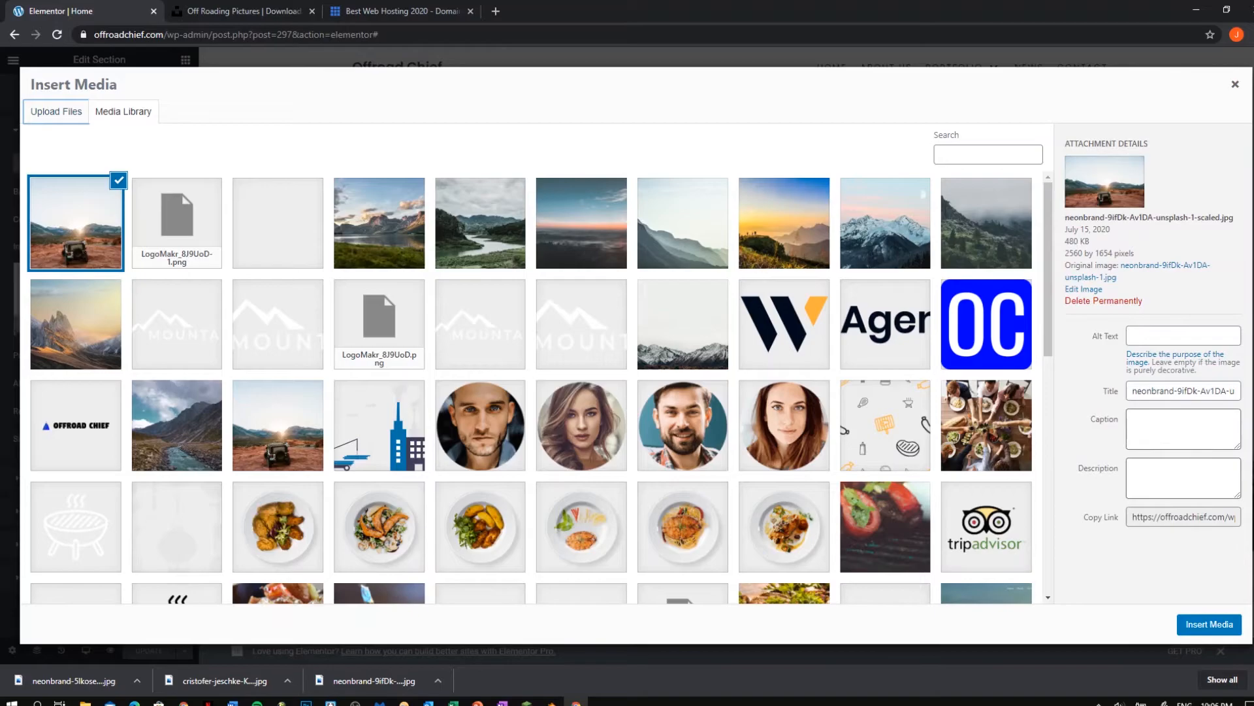
{"action": "left_click", "coordinate": [1209, 625]}
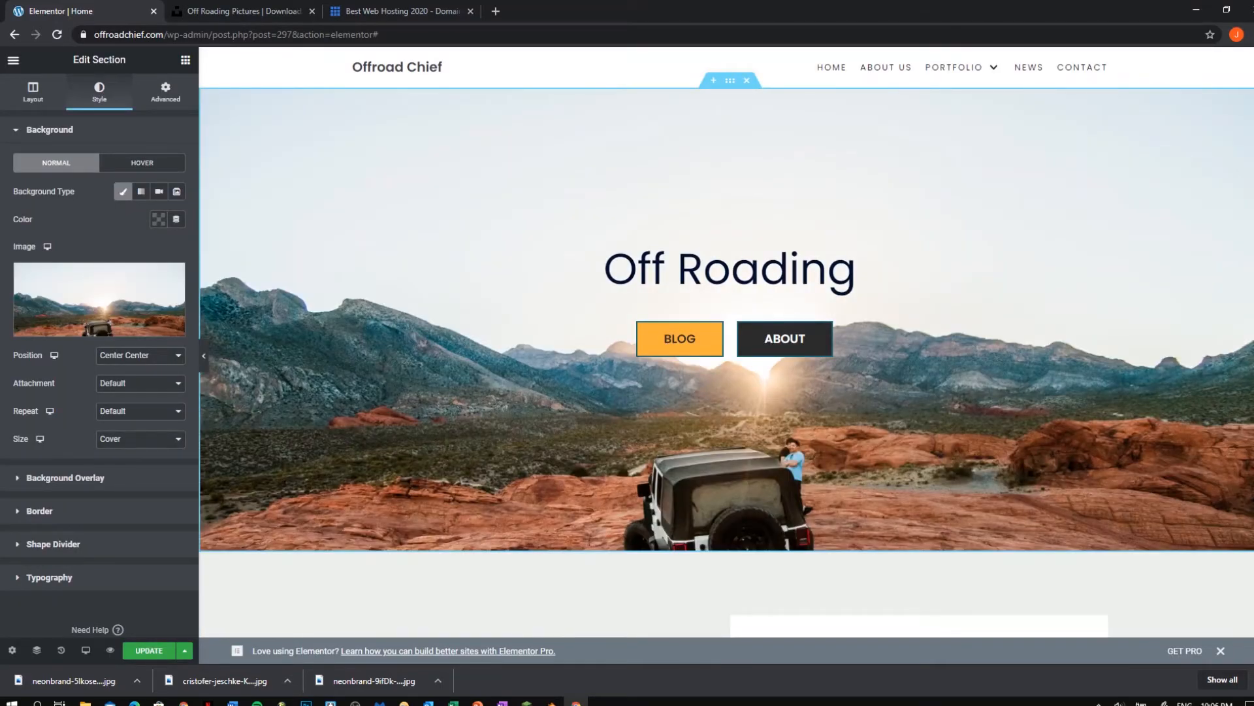
Add a black background overlay (#000000) with 0.49 opacity to the hero section.
{"action": "scroll", "coordinate": [725, 294], "scroll_direction": "down", "scroll_amount": 5}
{"action": "scroll", "coordinate": [725, 294], "scroll_direction": "up", "scroll_amount": 5}
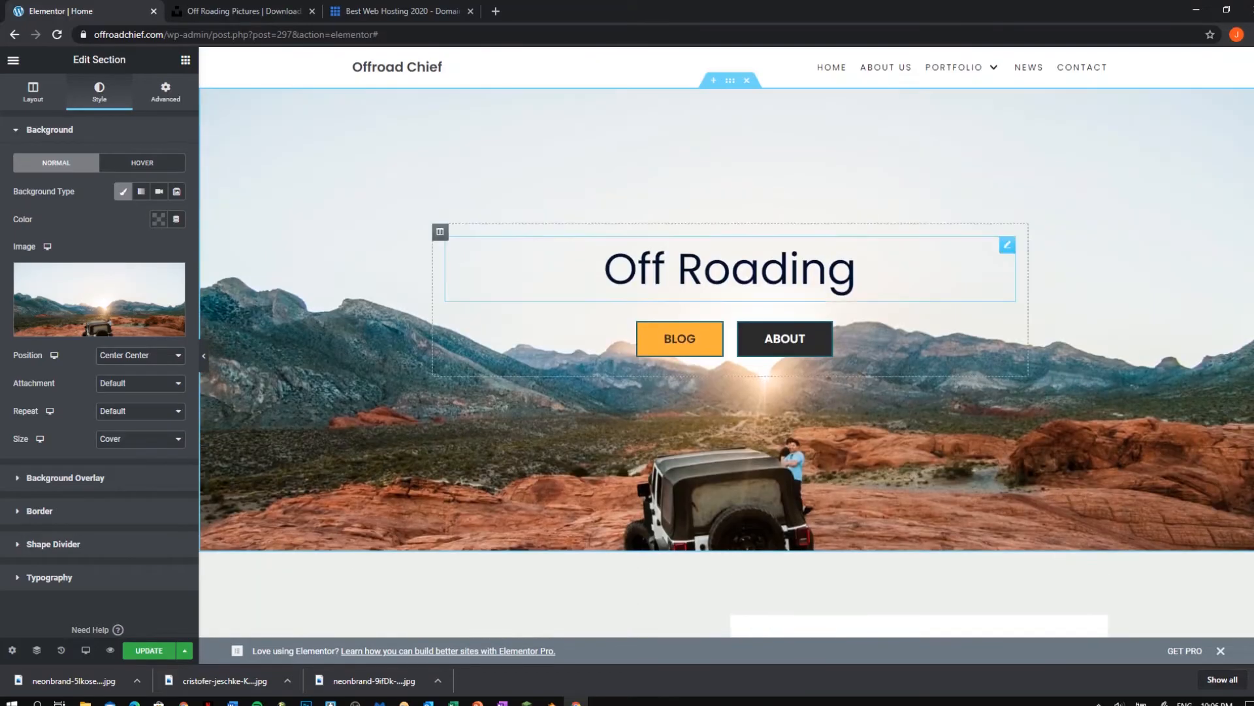
{"action": "scroll", "coordinate": [725, 294], "scroll_direction": "down", "scroll_amount": 1}
{"action": "scroll", "coordinate": [725, 339], "scroll_direction": "up", "scroll_amount": 1}
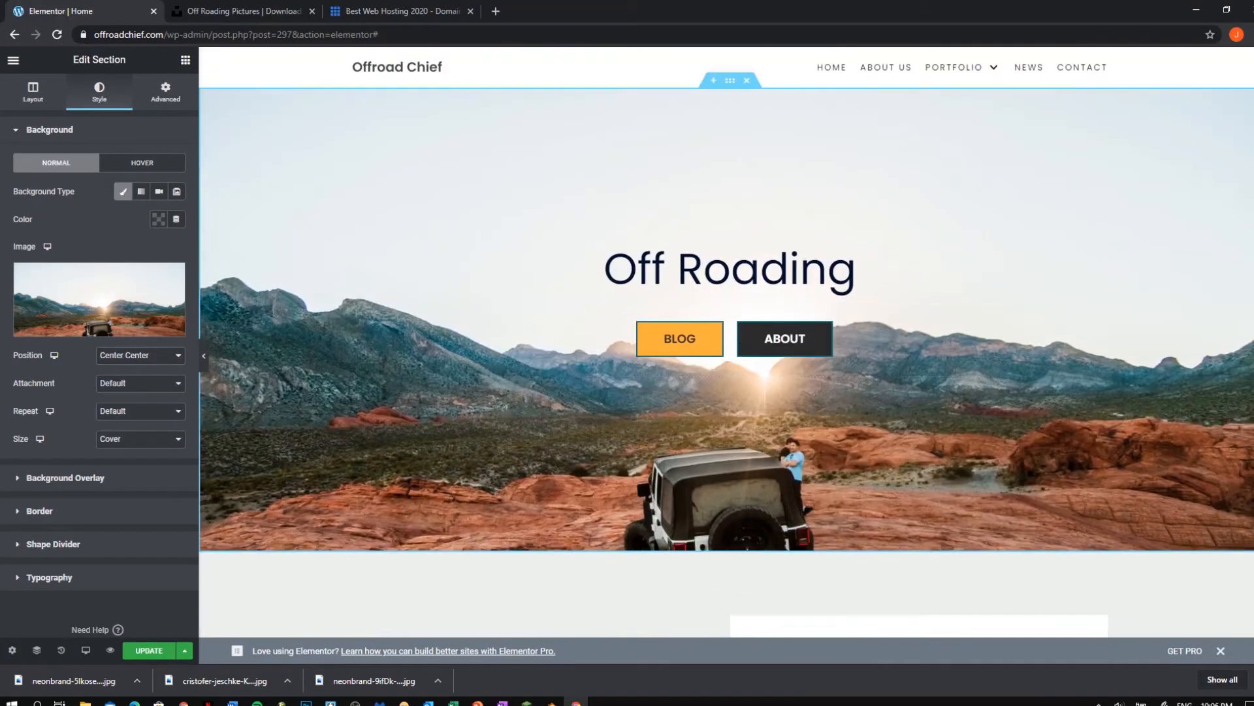
{"action": "scroll", "coordinate": [725, 340], "scroll_direction": "down", "scroll_amount": 3}
{"action": "scroll", "coordinate": [725, 340], "scroll_direction": "up", "scroll_amount": 2}
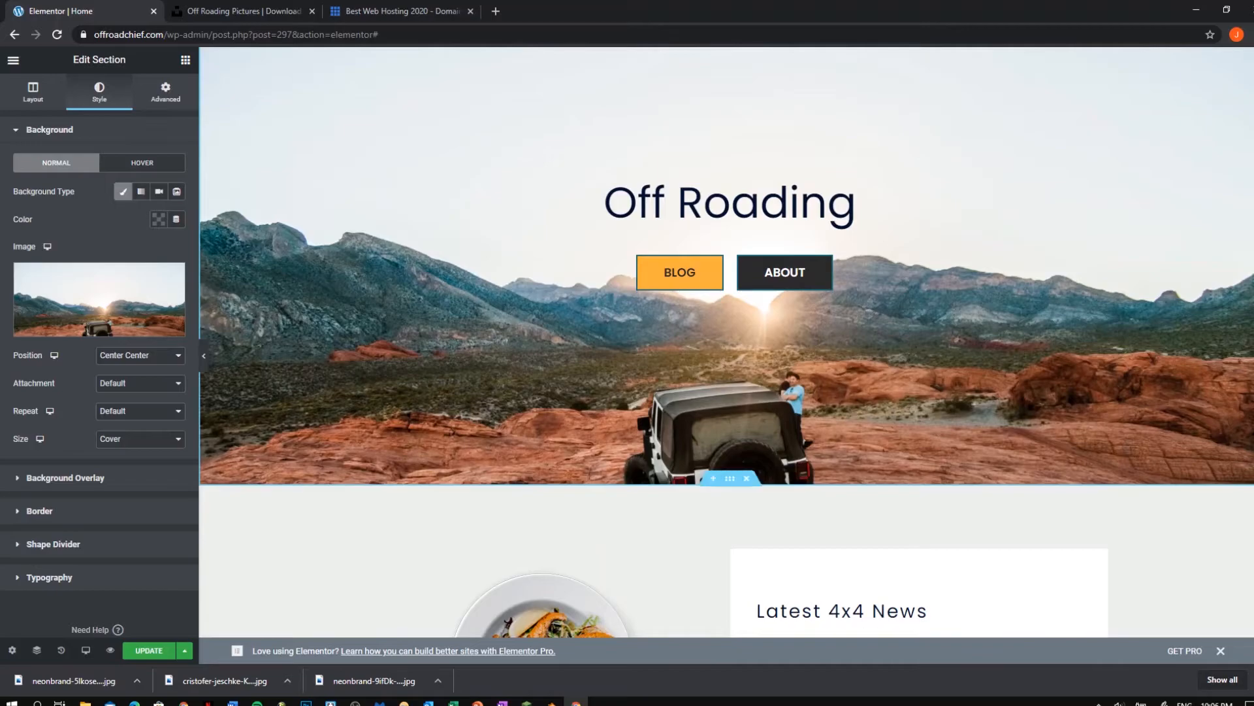
{"action": "left_click", "coordinate": [66, 478]}
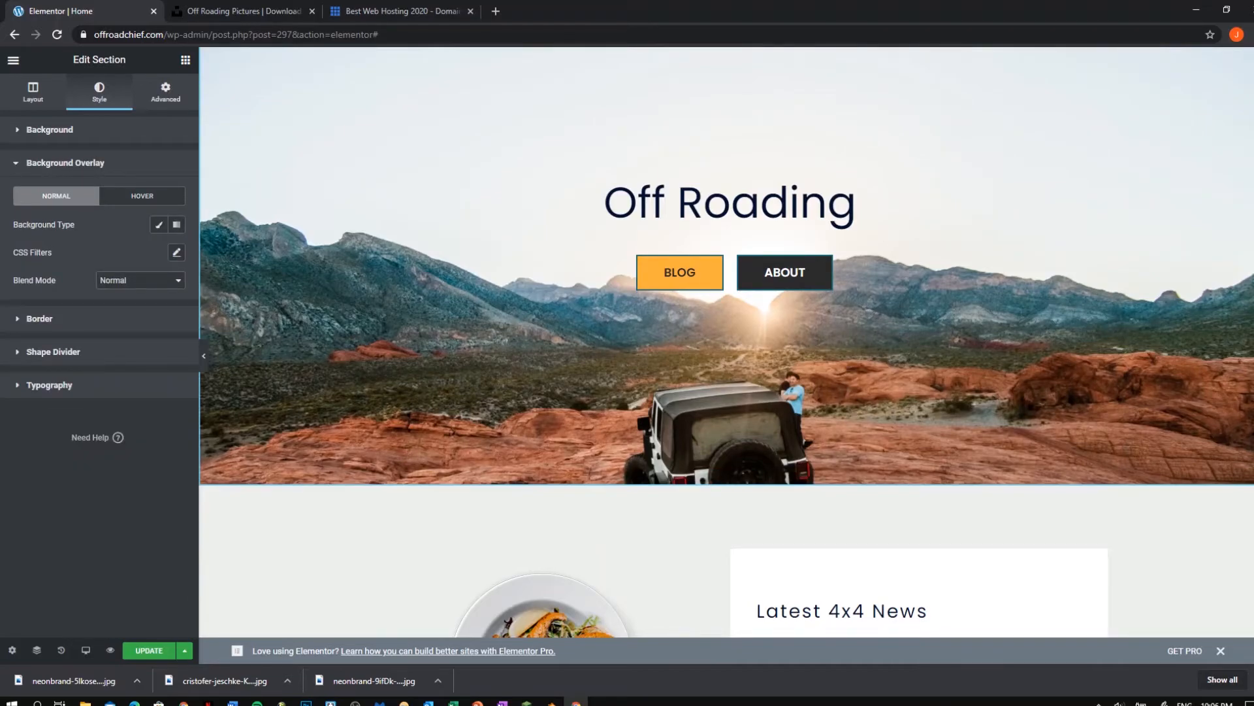
{"action": "left_click", "coordinate": [159, 224]}
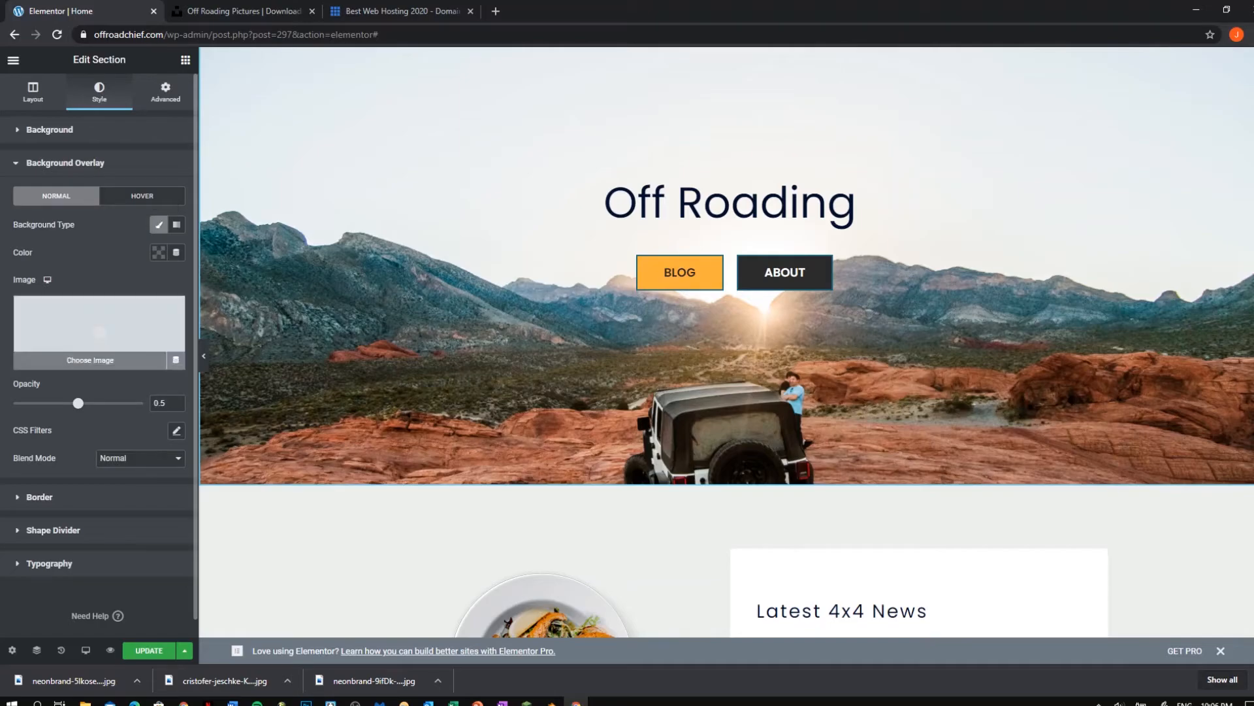
{"action": "left_click", "coordinate": [158, 252]}
{"action": "left_click", "coordinate": [199, 284]}
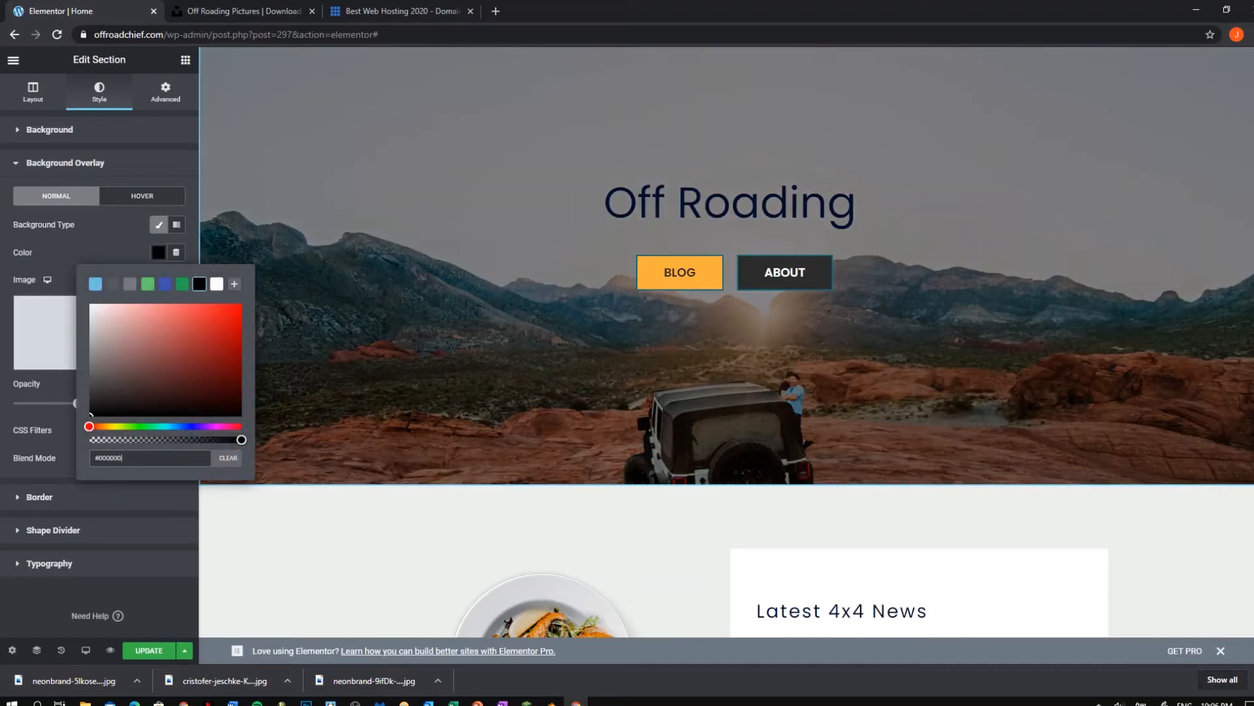
{"action": "left_click", "coordinate": [105, 252]}
{"action": "scroll", "coordinate": [588, 338], "scroll_direction": "up", "scroll_amount": 1}
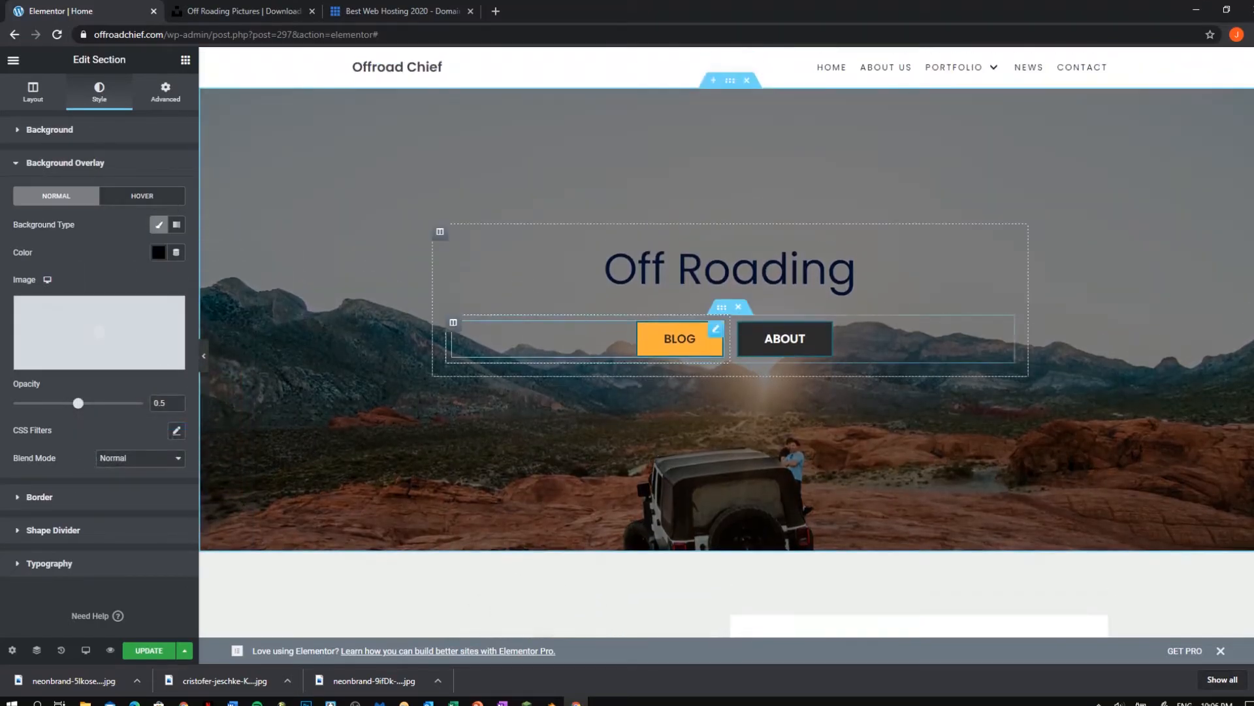
{"action": "left_click_drag", "start_coordinate": [78, 403], "coordinate": [77, 403]}
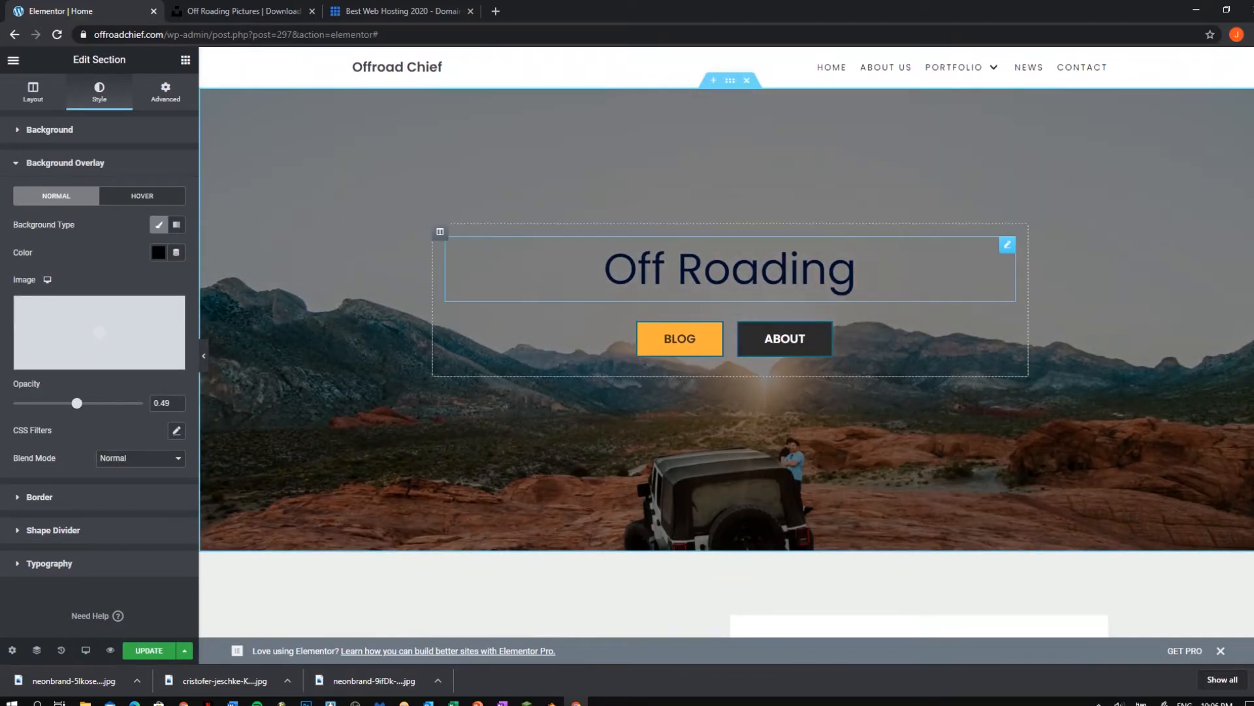
Set the text color of the "Off Roading" hero heading to white.
{"action": "left_click", "coordinate": [862, 271]}
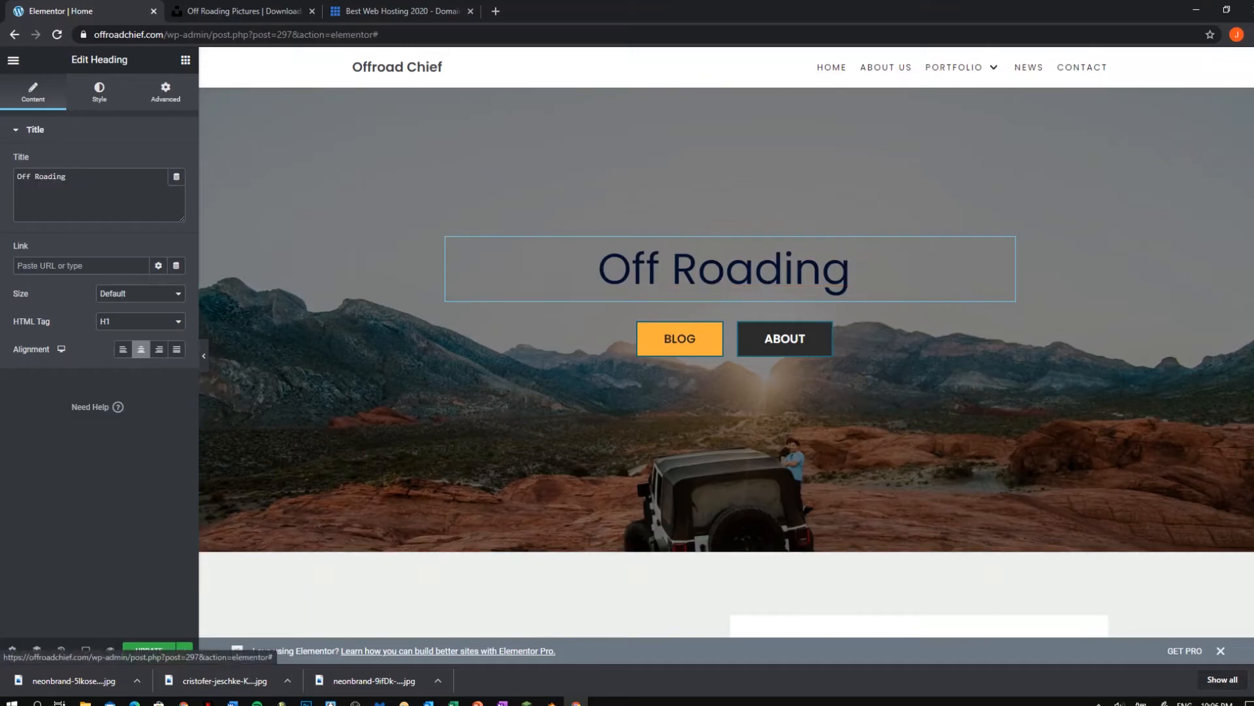
{"action": "left_click", "coordinate": [100, 92]}
{"action": "left_click", "coordinate": [158, 162]}
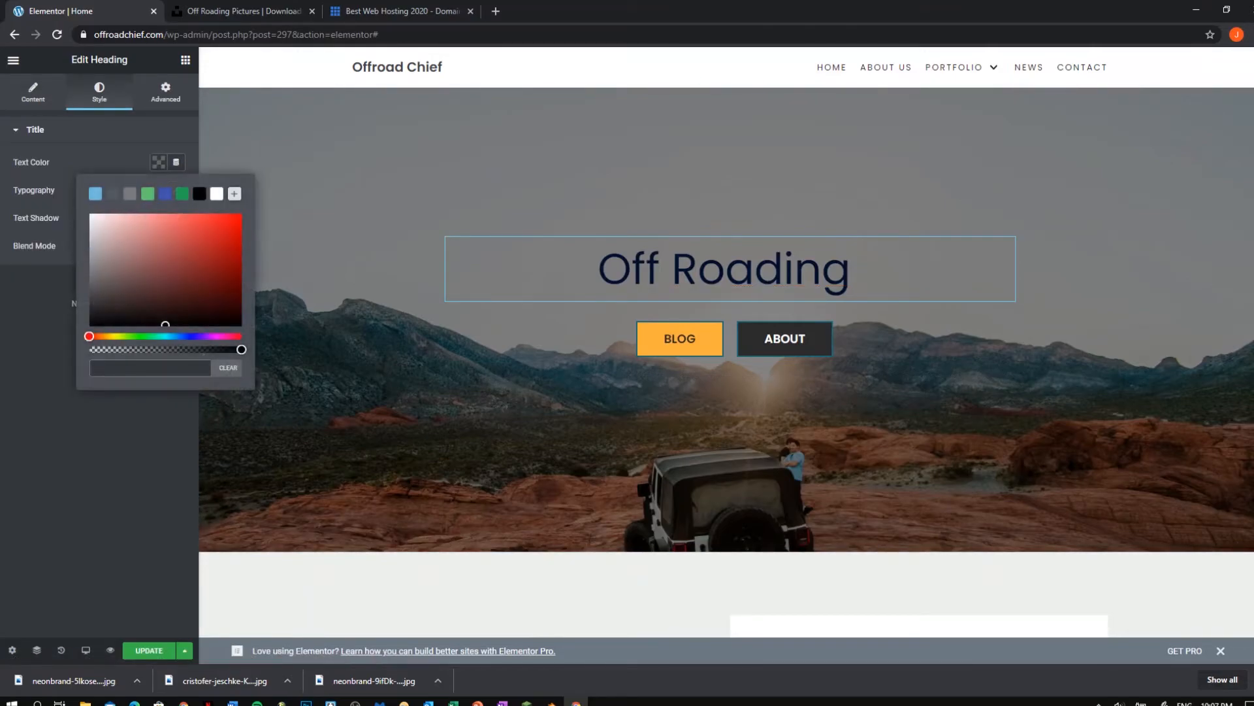
{"action": "left_click", "coordinate": [216, 194]}
{"action": "scroll", "coordinate": [588, 339], "scroll_direction": "down", "scroll_amount": 3}
{"action": "scroll", "coordinate": [588, 340], "scroll_direction": "up", "scroll_amount": 3}
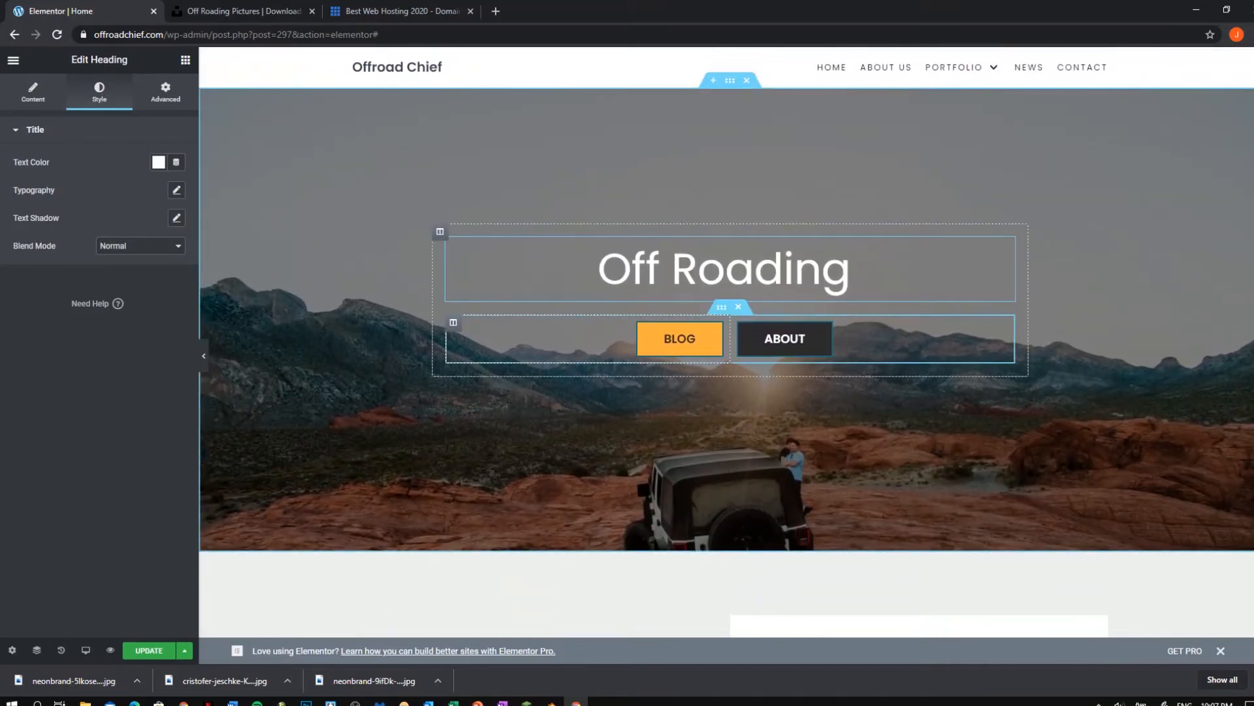
Upload the misty vehicle photo and replace the food plate image beside "Latest 4x4 News" with it.
{"action": "scroll", "coordinate": [725, 340], "scroll_direction": "down", "scroll_amount": 5}
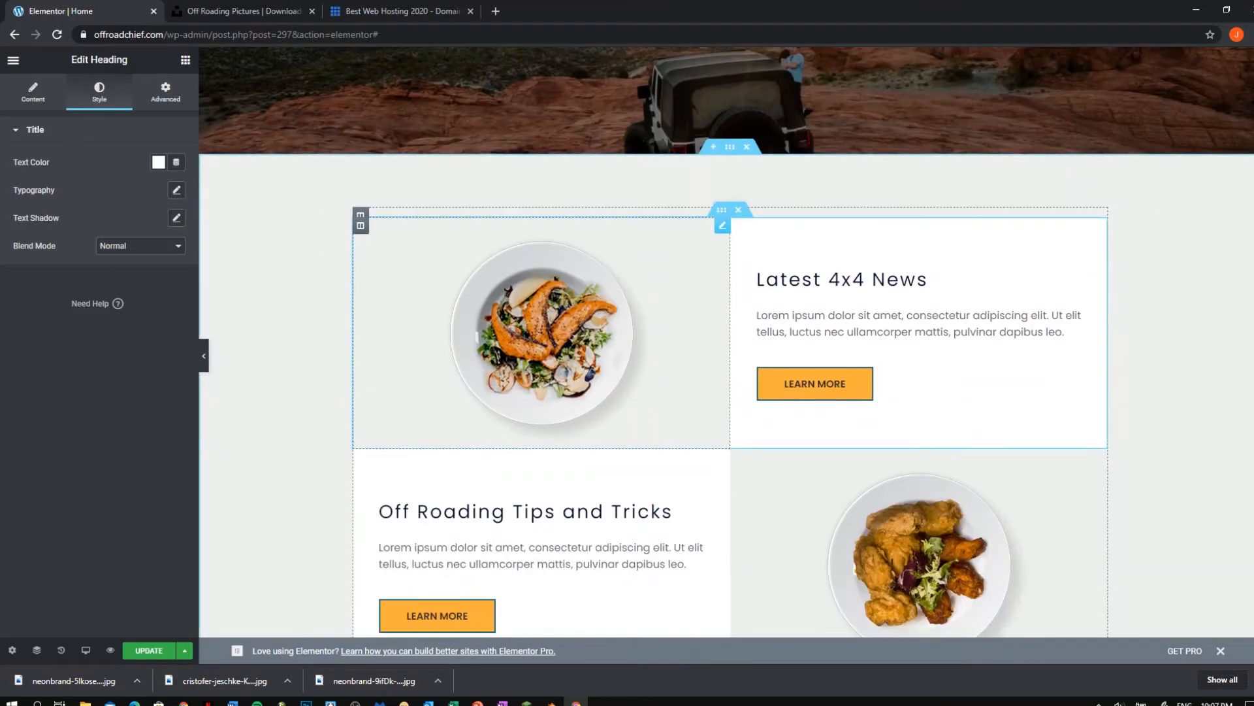
{"action": "scroll", "coordinate": [726, 340], "scroll_direction": "up", "scroll_amount": 3}
{"action": "scroll", "coordinate": [725, 340], "scroll_direction": "down", "scroll_amount": 4}
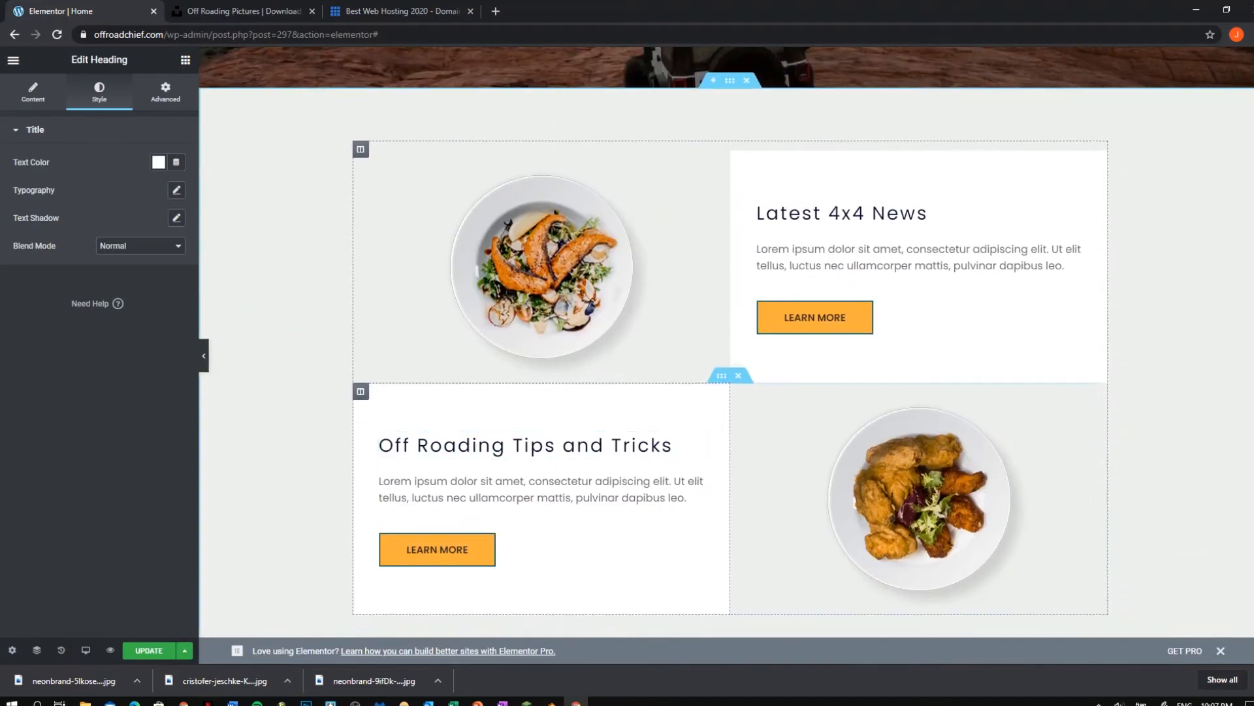
{"action": "left_click", "coordinate": [542, 266]}
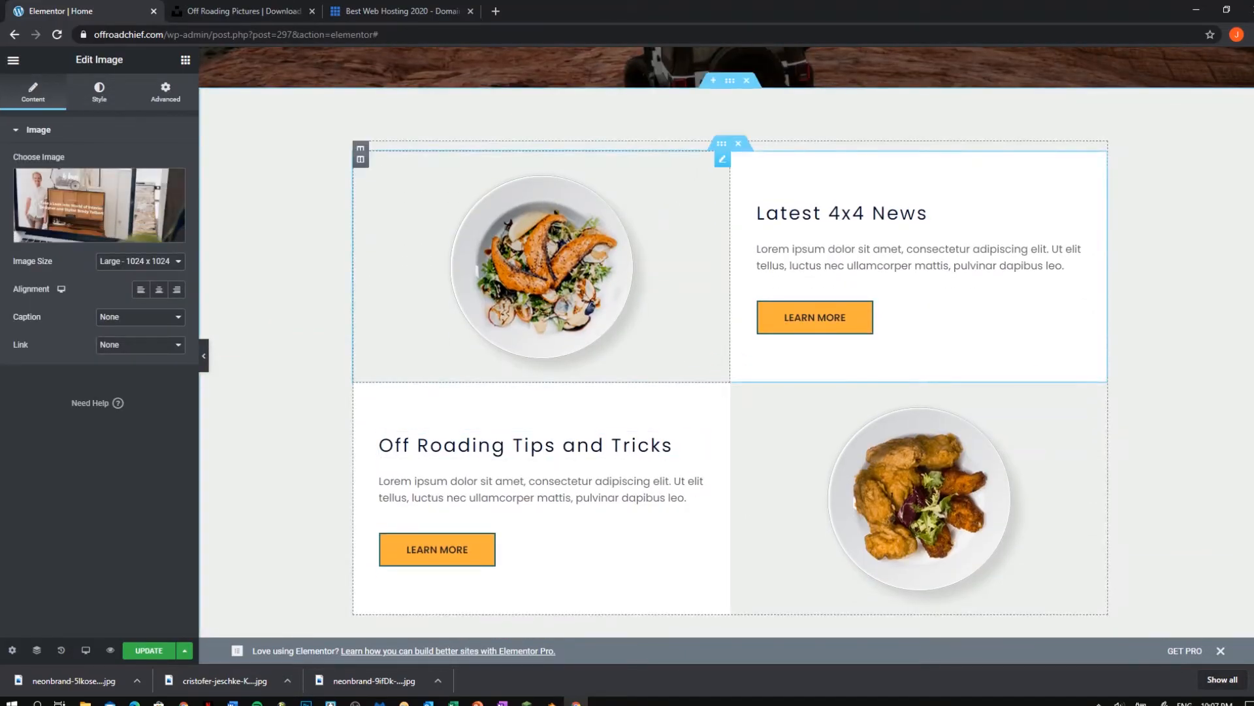
{"action": "left_click", "coordinate": [91, 196]}
{"action": "left_click", "coordinate": [56, 111]}
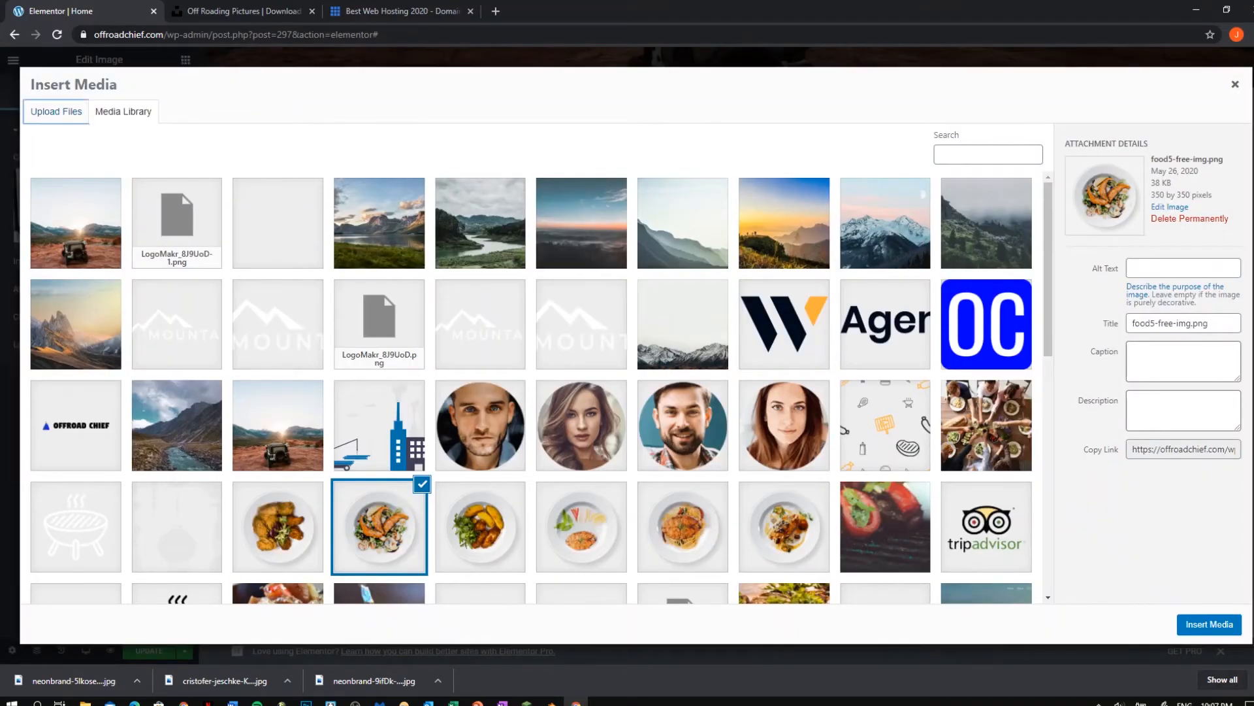
{"action": "left_click_drag", "start_coordinate": [225, 681], "coordinate": [497, 352]}
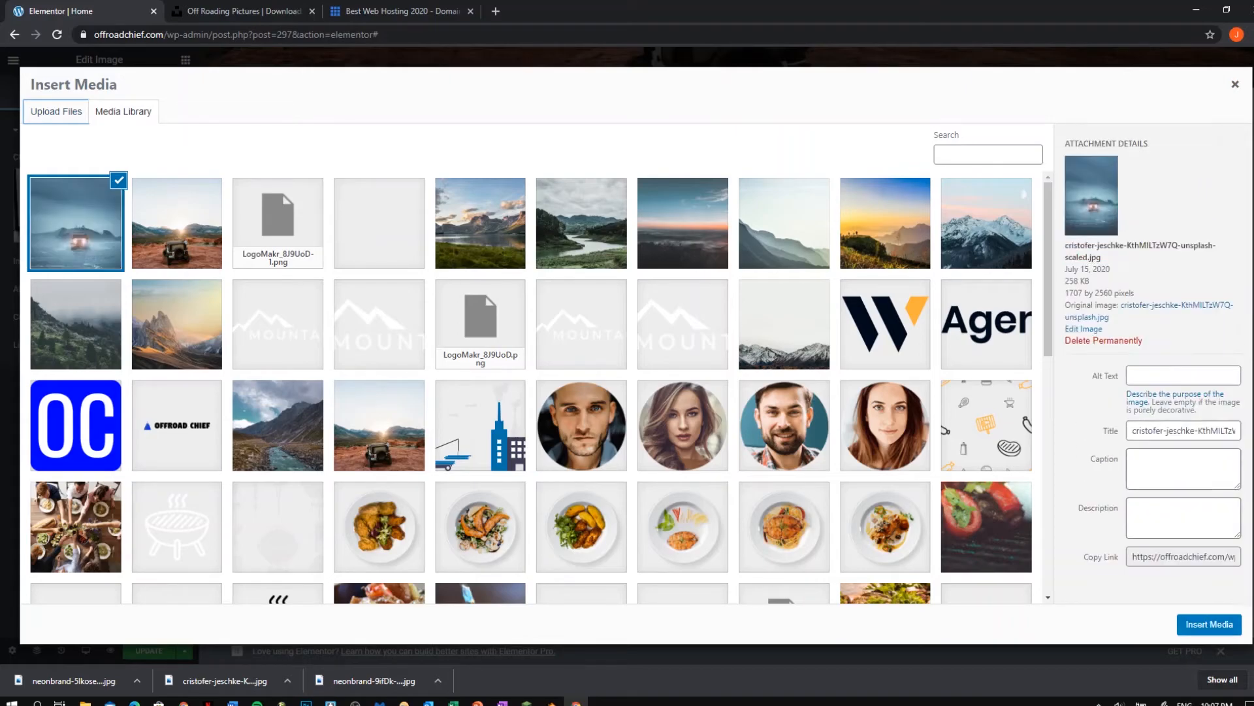
{"action": "left_click", "coordinate": [1209, 624]}
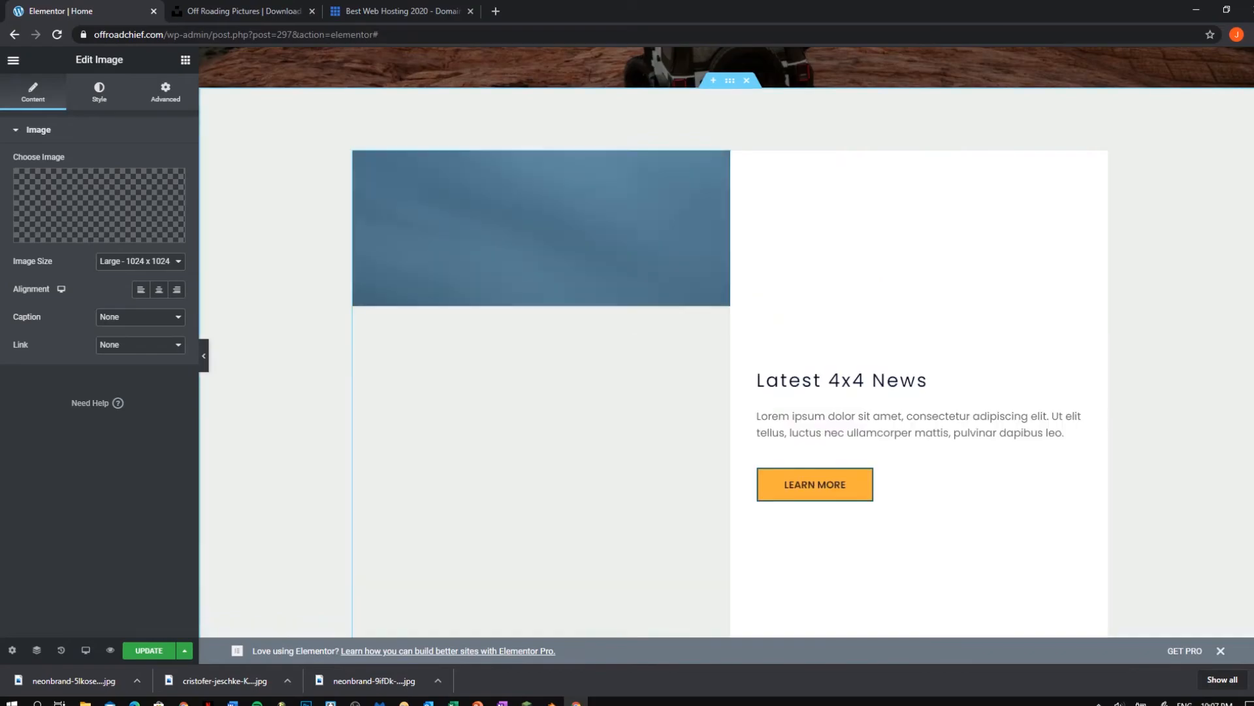
Set the image size of the misty vehicle photo to Medium Large - 768 x 0.
{"action": "scroll", "coordinate": [726, 342], "scroll_direction": "down", "scroll_amount": 2}
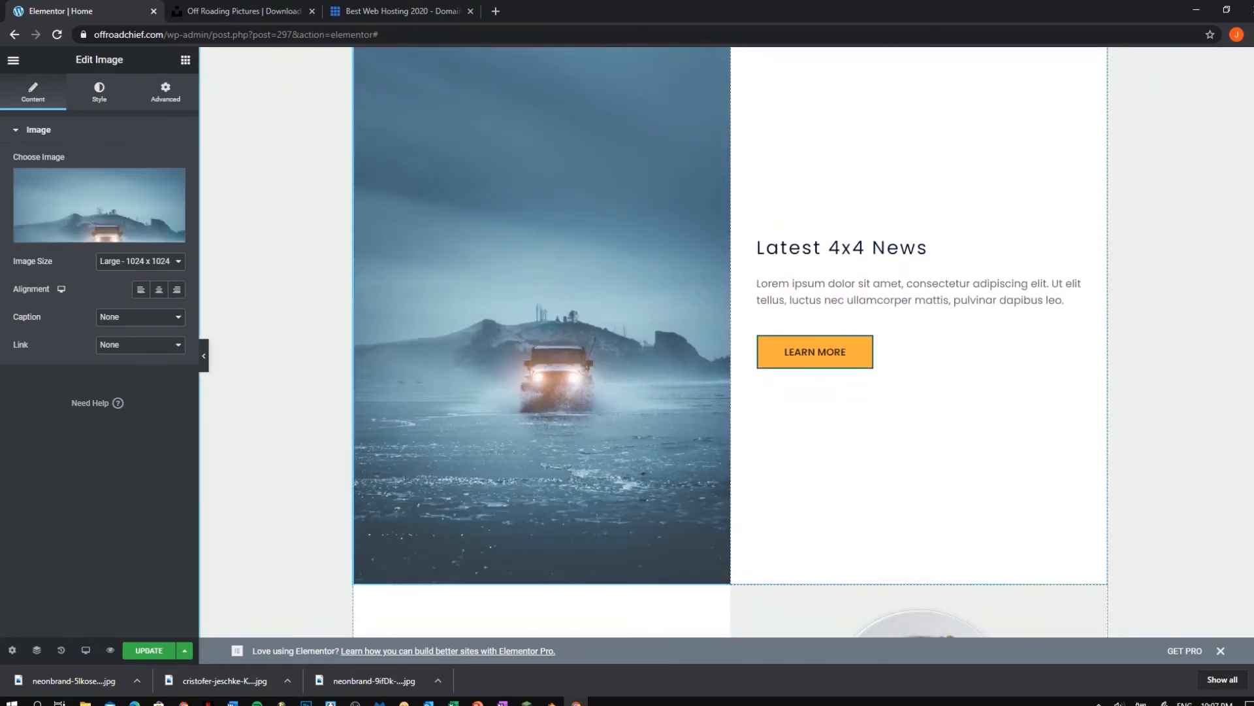
{"action": "scroll", "coordinate": [541, 342], "scroll_direction": "up", "scroll_amount": 5}
{"action": "scroll", "coordinate": [542, 342], "scroll_direction": "down", "scroll_amount": 3}
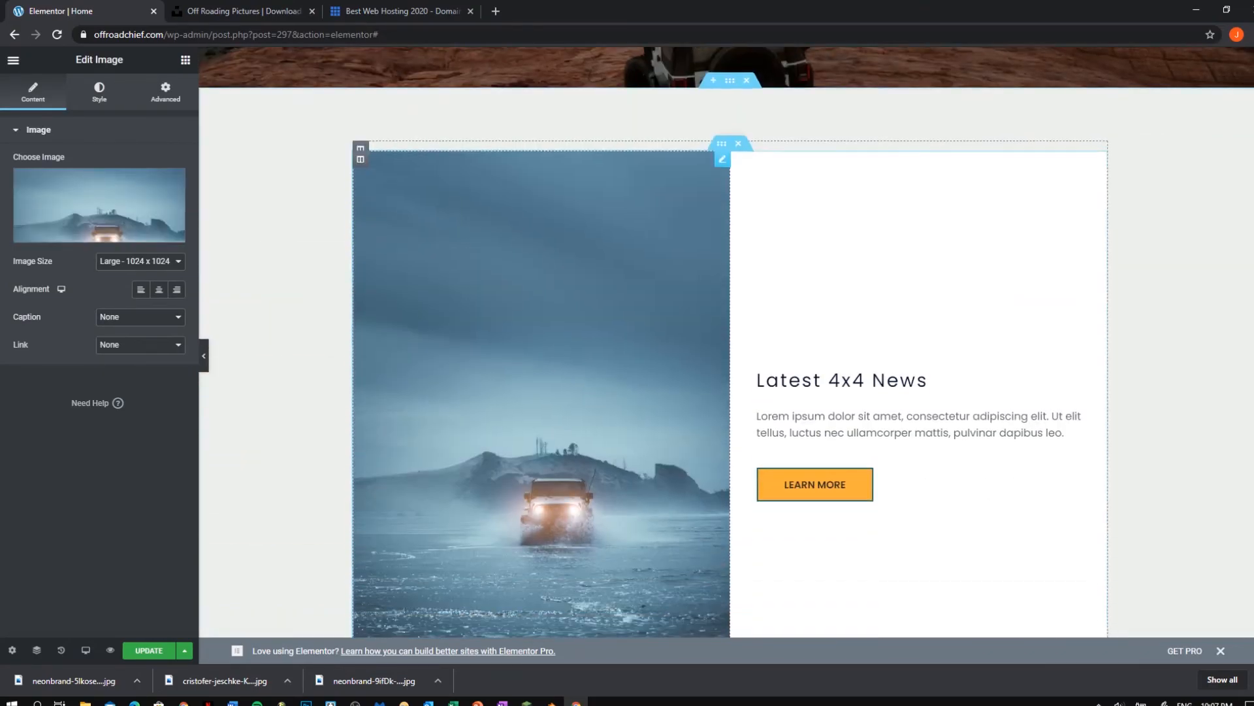
{"action": "left_click", "coordinate": [140, 261]}
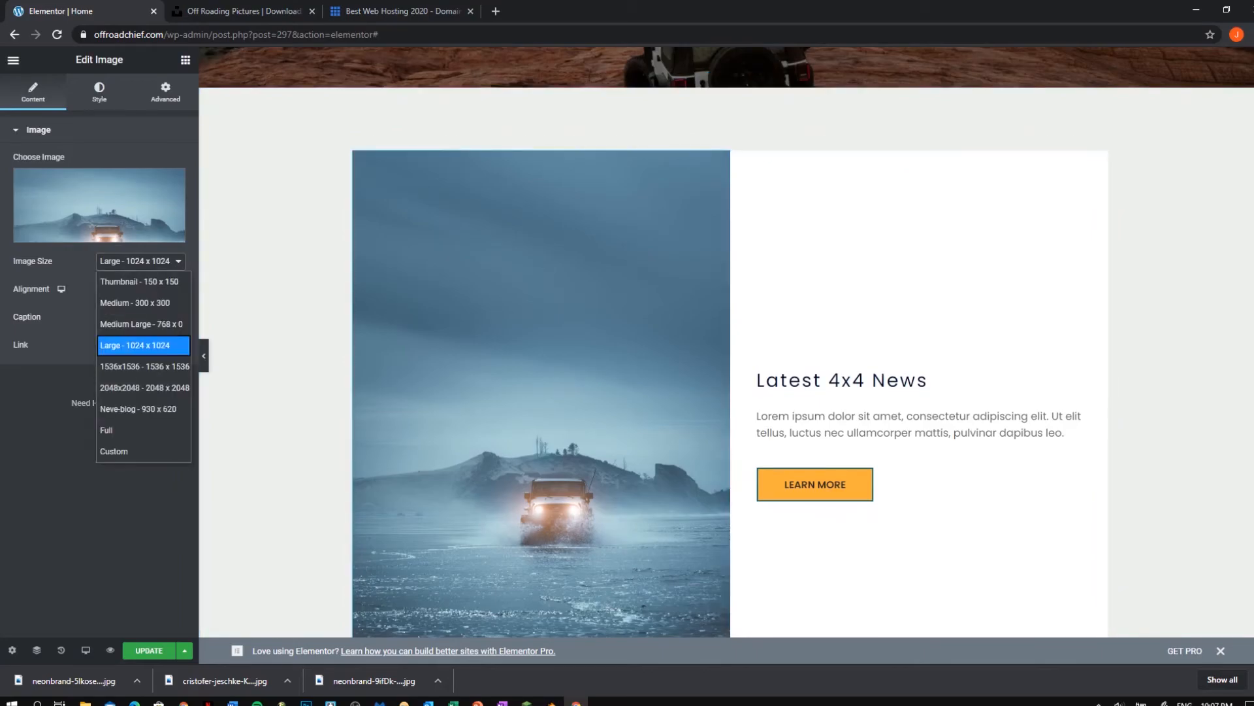
{"action": "left_click", "coordinate": [140, 323]}
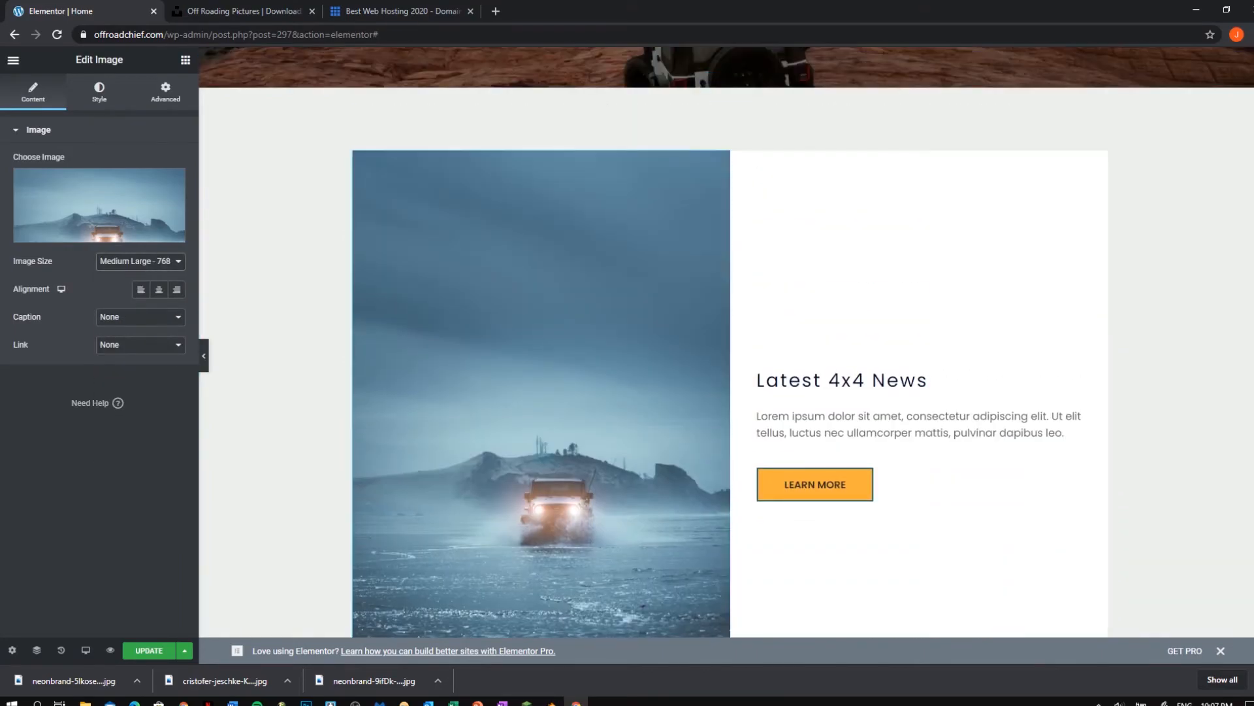
{"action": "left_click", "coordinate": [140, 260]}
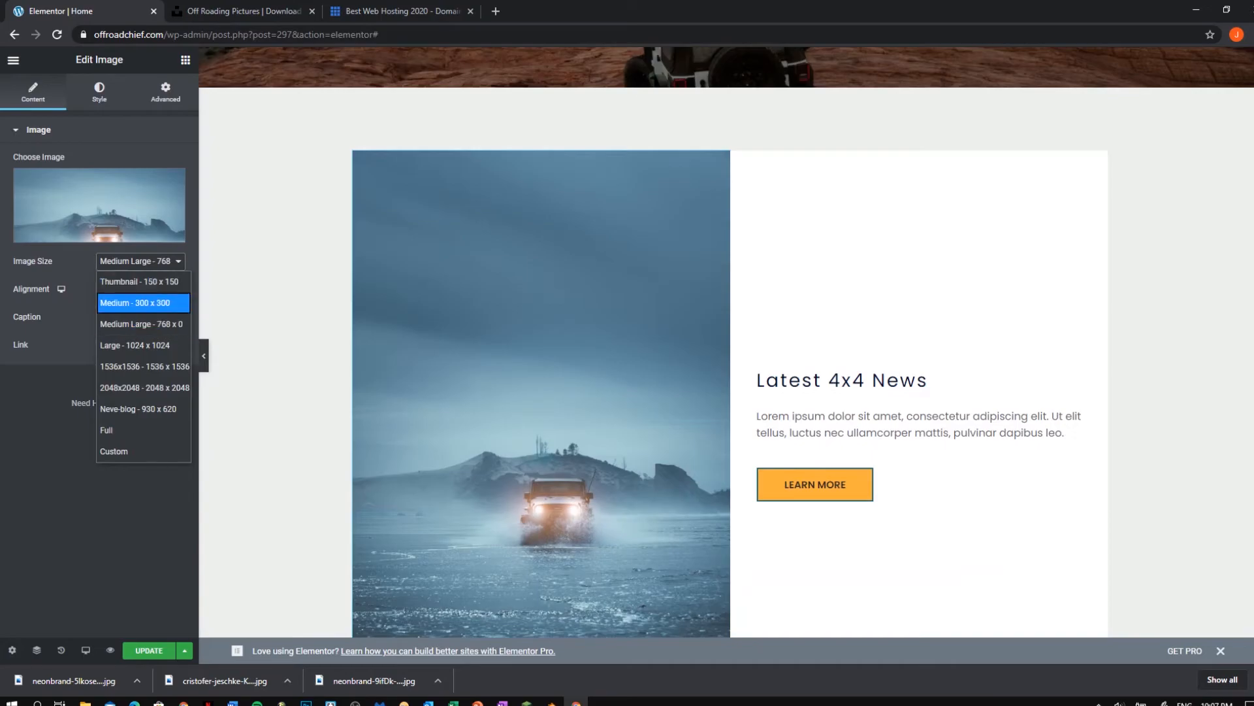
{"action": "left_click", "coordinate": [131, 298]}
{"action": "left_click", "coordinate": [140, 261]}
{"action": "left_click", "coordinate": [141, 299]}
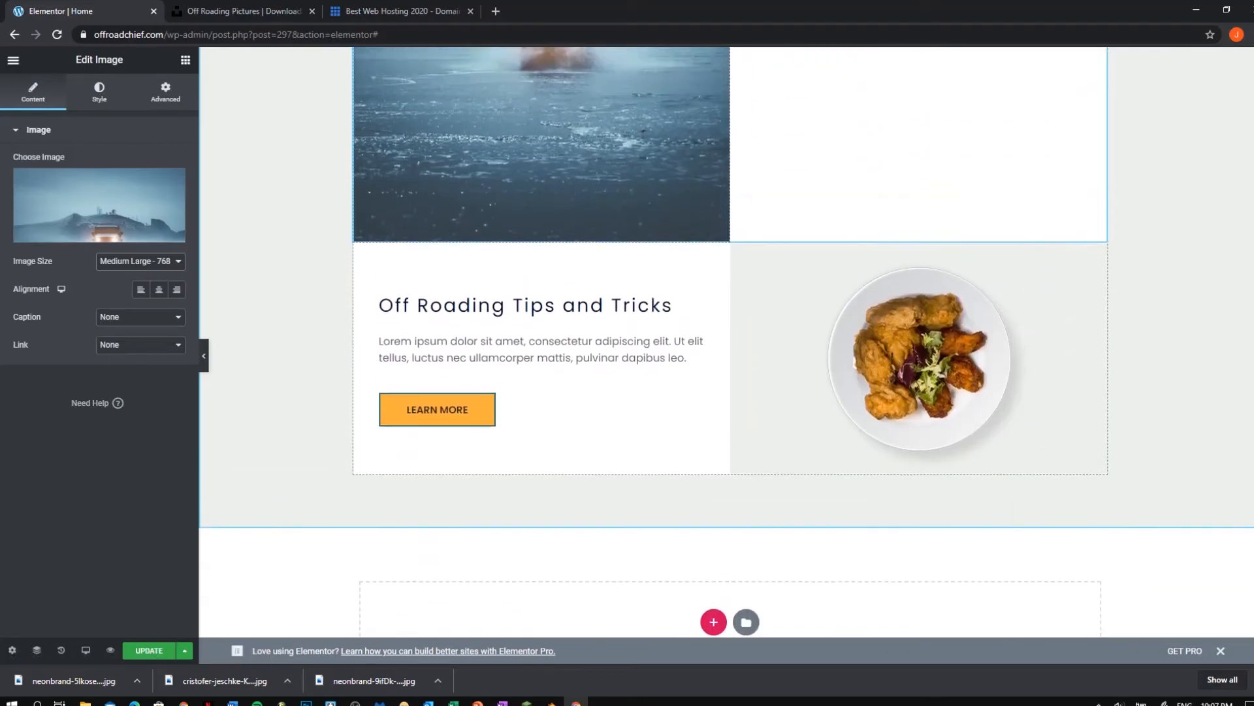
Upload neonbrand-5lkoseqWobM-unsplash.jpg and replace the food plate image beside "Off Roading Tips and Tricks" with it.
{"action": "scroll", "coordinate": [849, 392], "scroll_direction": "up", "scroll_amount": 2}
{"action": "left_click", "coordinate": [920, 496]}
{"action": "left_click", "coordinate": [100, 205]}
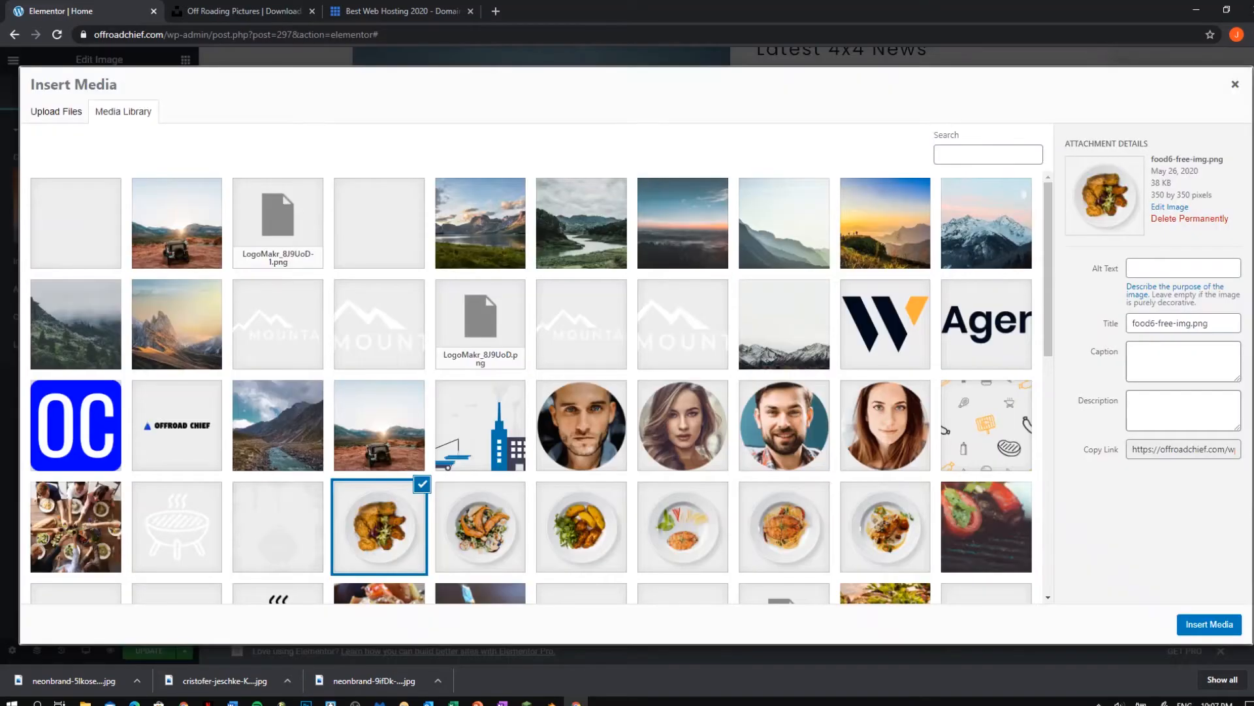
{"action": "left_click", "coordinate": [57, 111]}
{"action": "left_click_drag", "start_coordinate": [72, 680], "coordinate": [273, 452]}
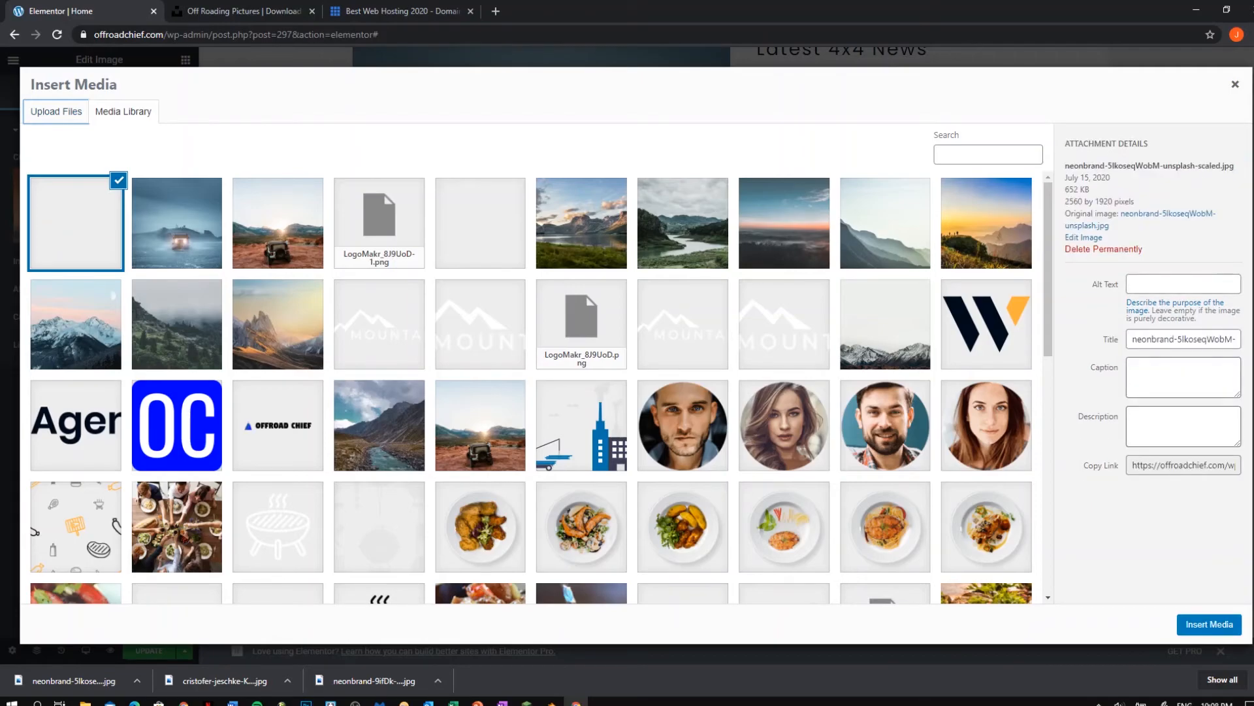
{"action": "left_click", "coordinate": [1210, 624]}
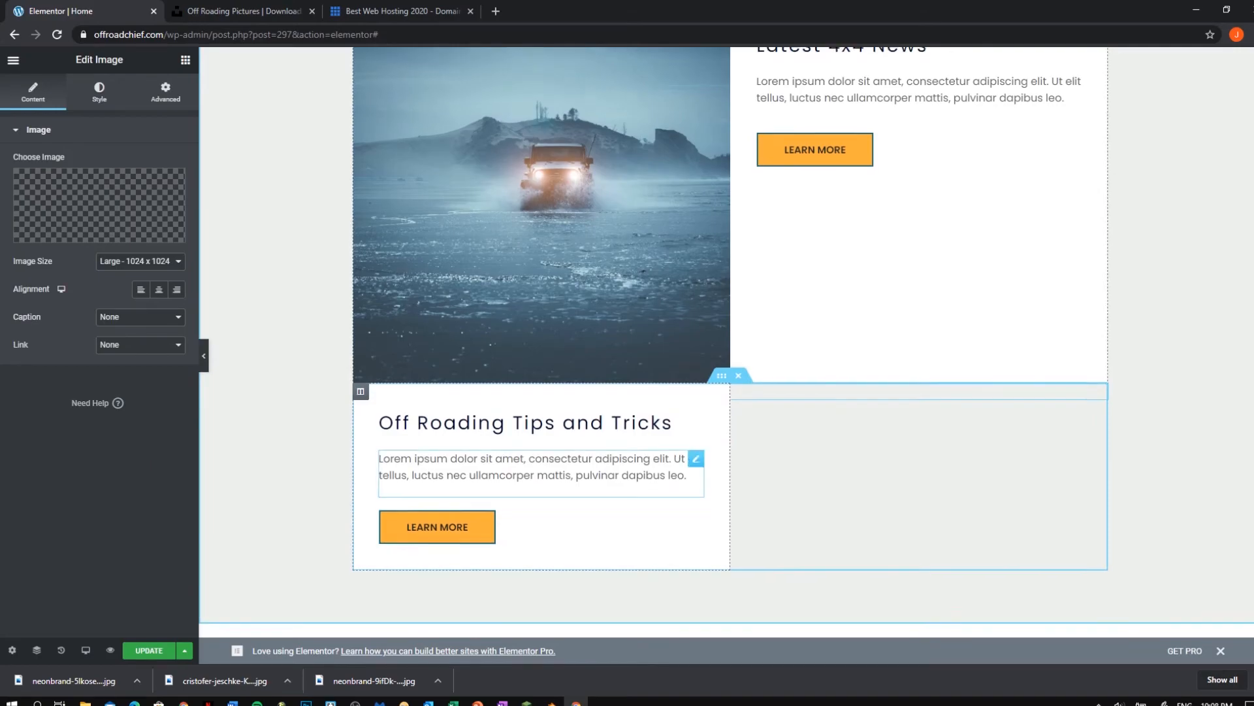
{"action": "scroll", "coordinate": [726, 337], "scroll_direction": "down", "scroll_amount": 3}
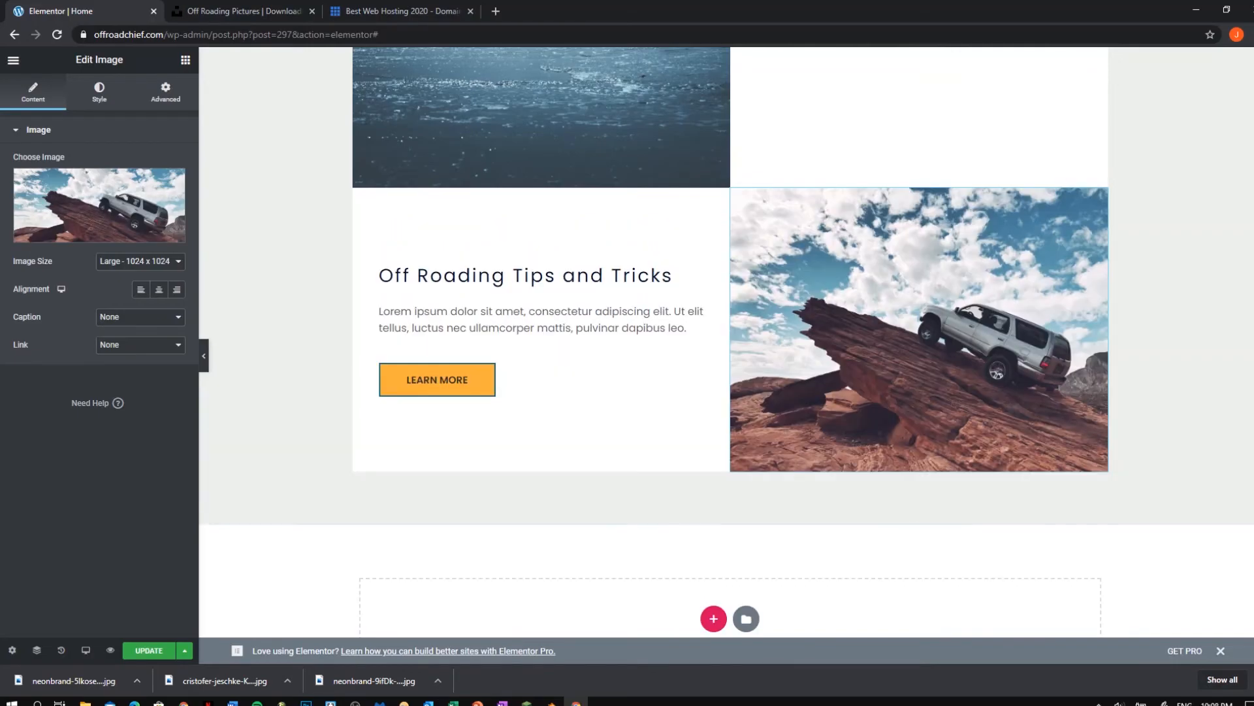
Give the hero section's BLOG button a black background color and white text.
{"action": "scroll", "coordinate": [726, 343], "scroll_direction": "up", "scroll_amount": 15}
{"action": "scroll", "coordinate": [725, 343], "scroll_direction": "down", "scroll_amount": 12}
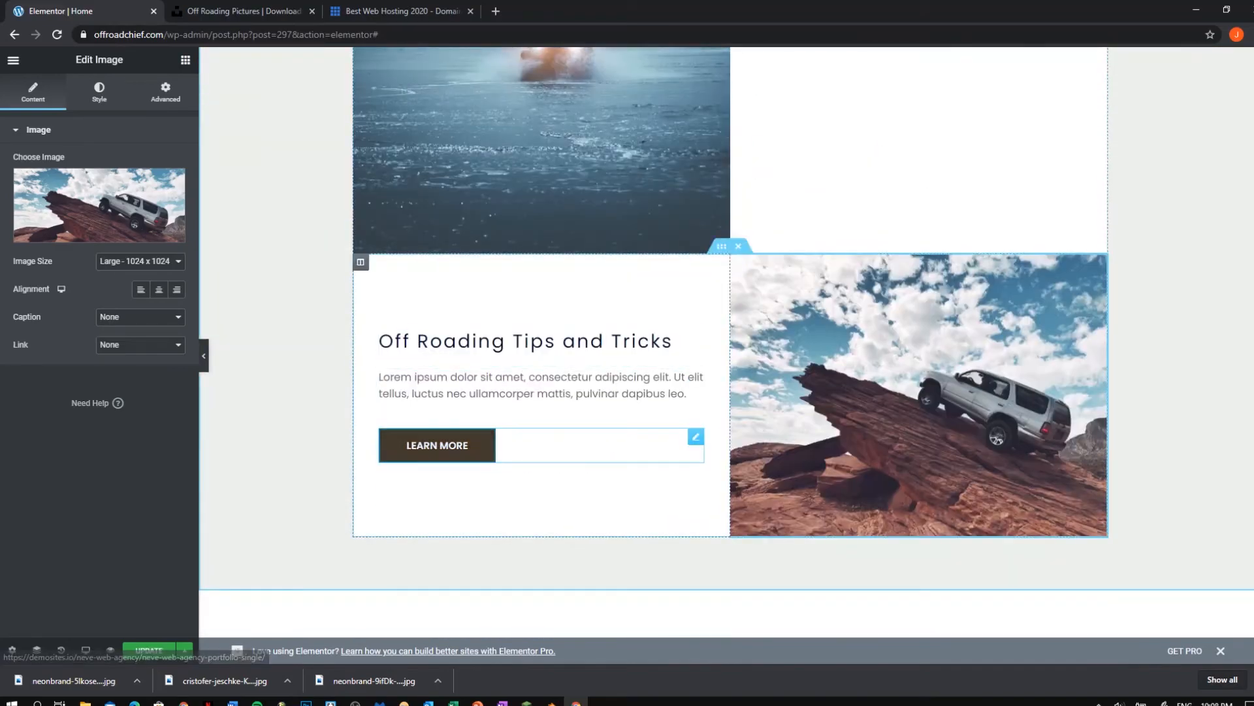
{"action": "scroll", "coordinate": [726, 343], "scroll_direction": "up", "scroll_amount": 1}
{"action": "scroll", "coordinate": [726, 343], "scroll_direction": "up", "scroll_amount": 9}
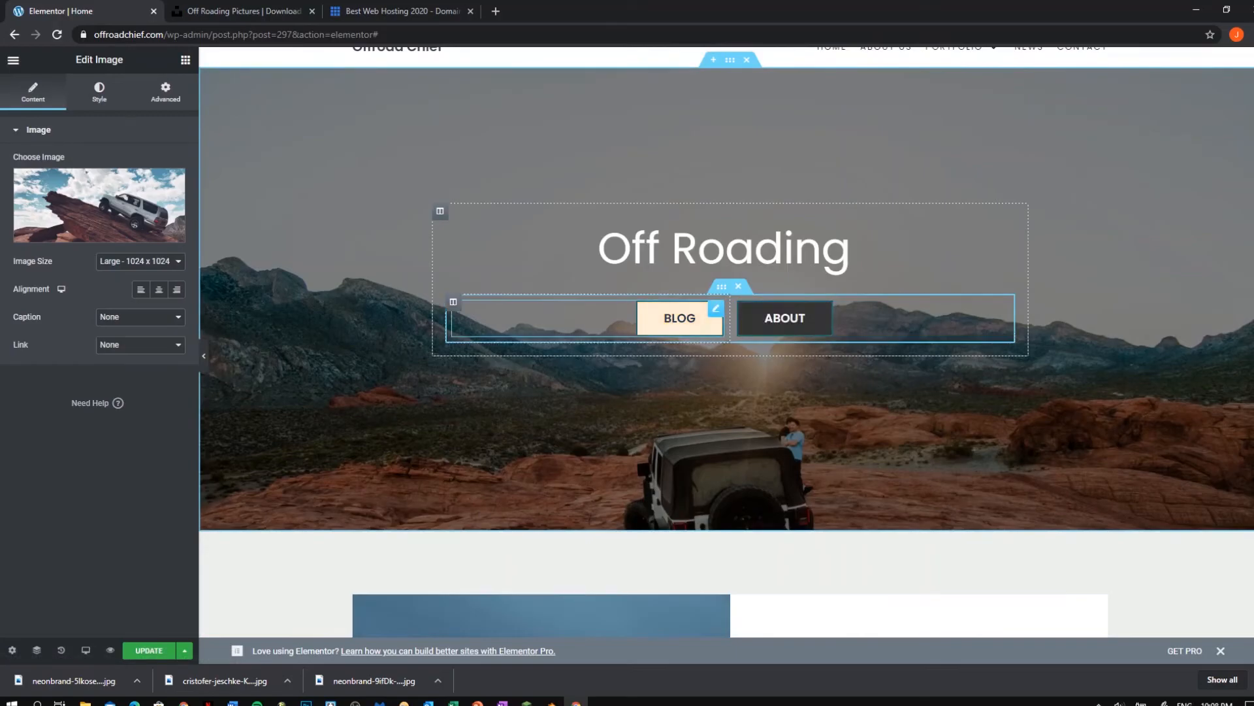
{"action": "left_click", "coordinate": [716, 308]}
{"action": "scroll", "coordinate": [709, 320], "scroll_direction": "down", "scroll_amount": 3}
{"action": "scroll", "coordinate": [708, 320], "scroll_direction": "up", "scroll_amount": 3}
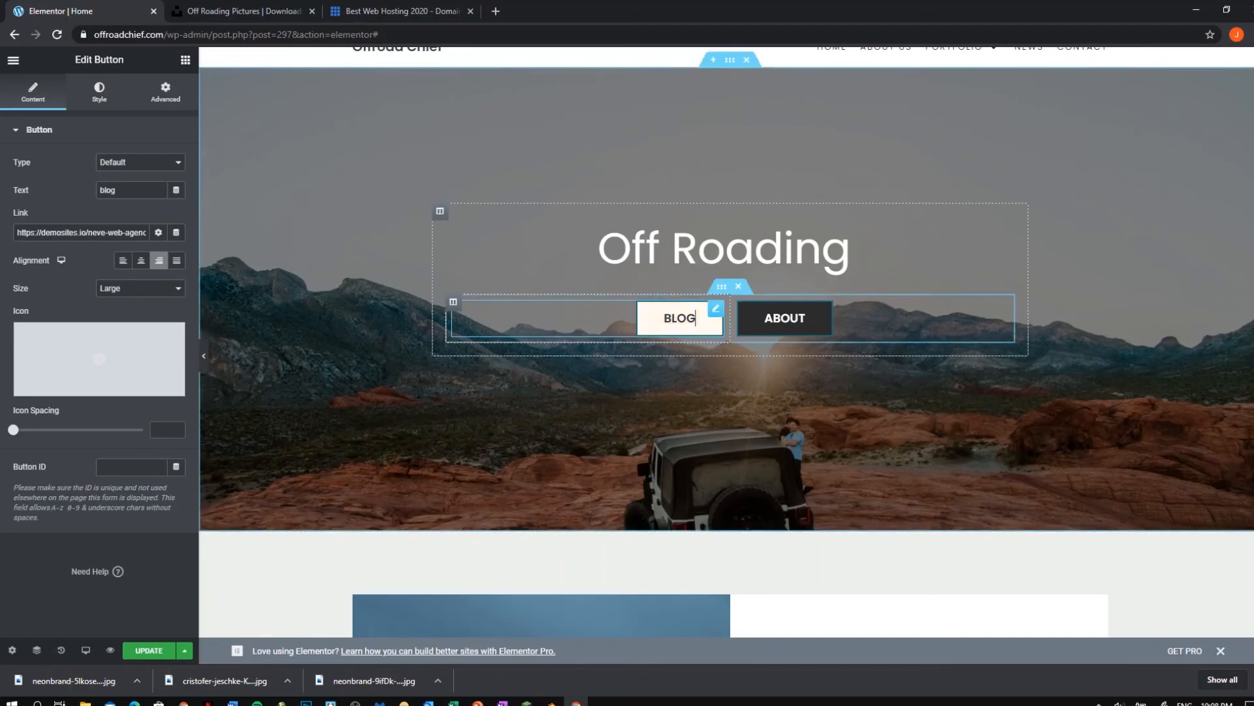
{"action": "left_click", "coordinate": [99, 91]}
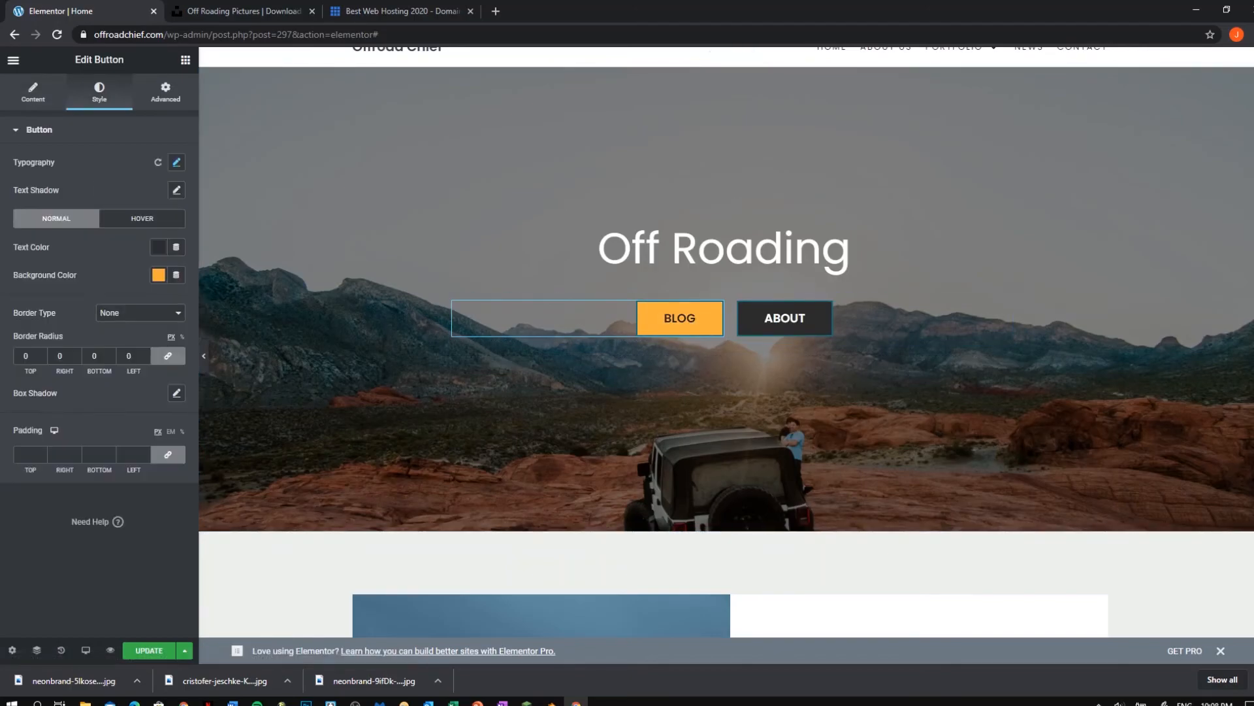
{"action": "left_click", "coordinate": [159, 275]}
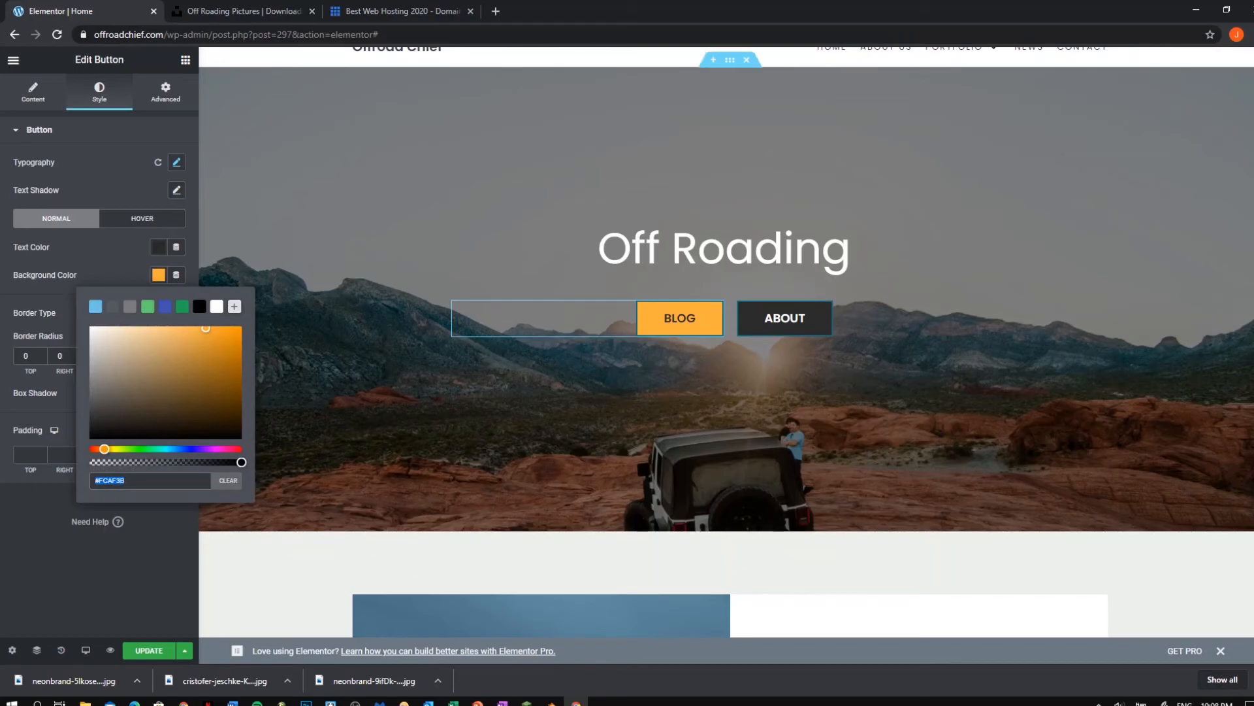
{"action": "left_click", "coordinate": [199, 306]}
{"action": "left_click", "coordinate": [158, 275]}
{"action": "left_click", "coordinate": [158, 247]}
{"action": "left_click", "coordinate": [216, 278]}
{"action": "left_click", "coordinate": [159, 246]}
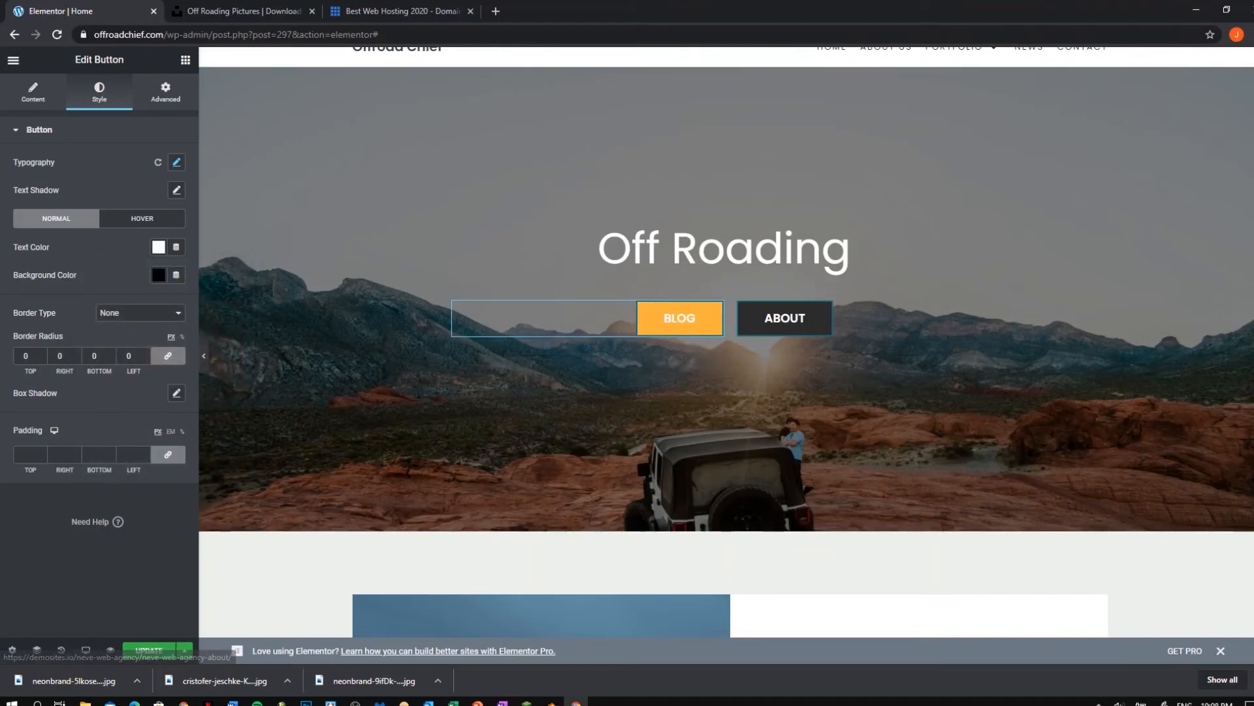
Try green (#61CE70) as the BLOG button's background color and set it back to black (#000000).
{"action": "left_click", "coordinate": [159, 275]}
{"action": "left_click", "coordinate": [148, 307]}
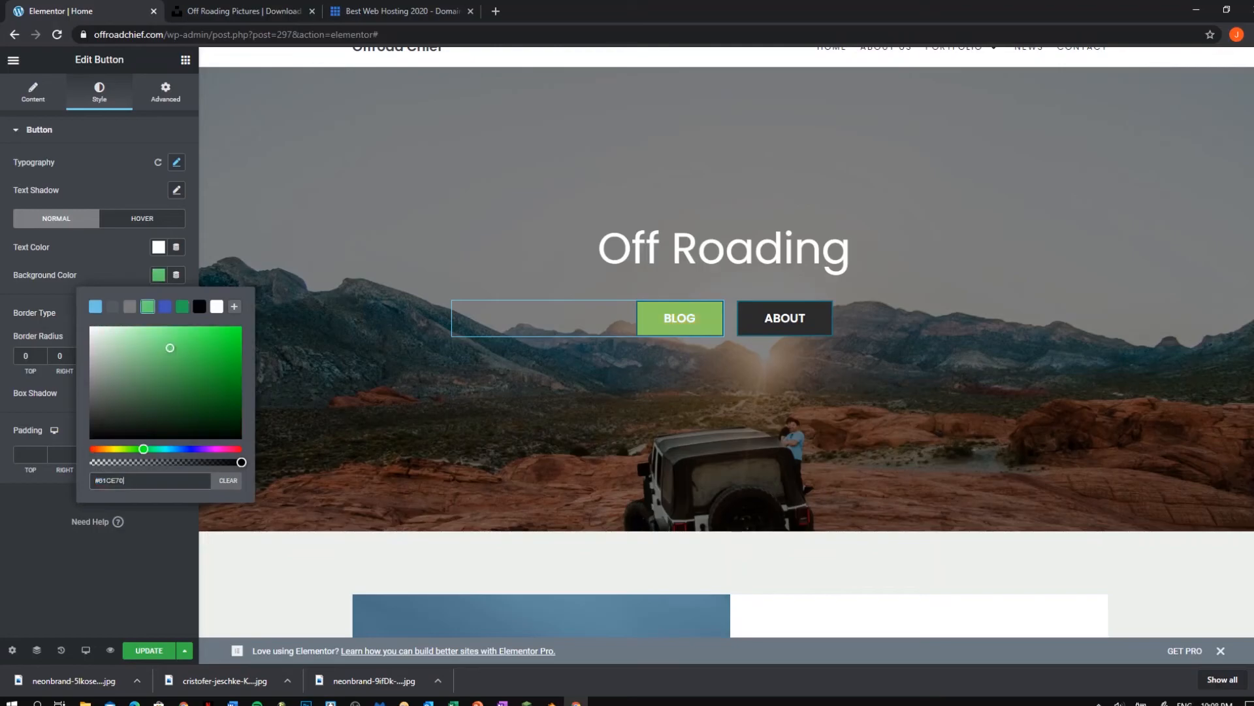
{"action": "left_click", "coordinate": [199, 307]}
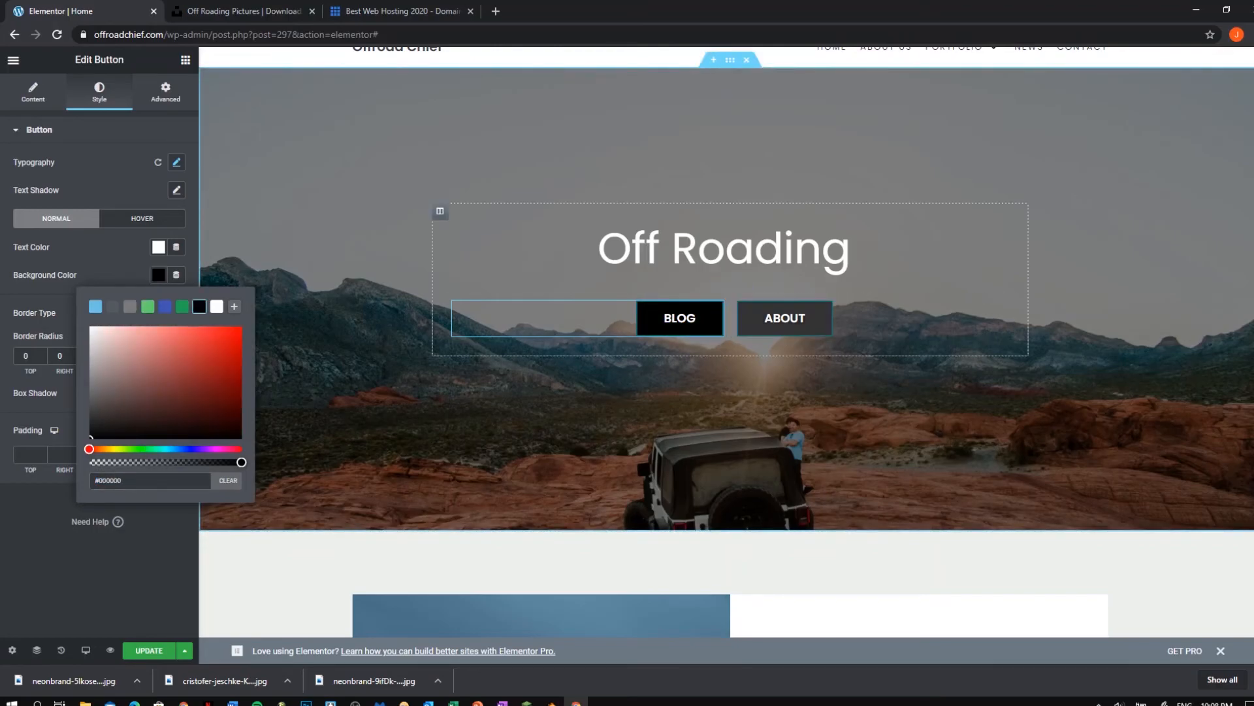
Set the background color of the Learn More button under "Latest 4x4 News" to black (#000000).
{"action": "scroll", "coordinate": [817, 457], "scroll_direction": "down", "scroll_amount": 7}
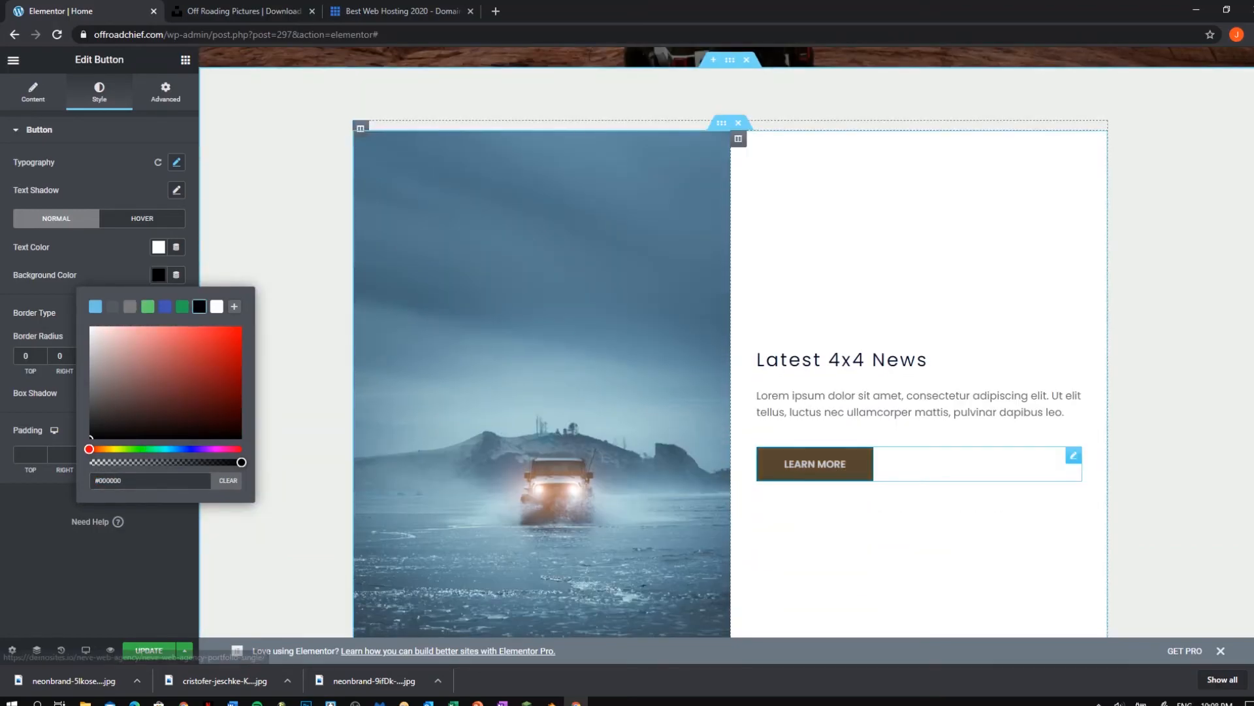
{"action": "scroll", "coordinate": [817, 457], "scroll_direction": "up", "scroll_amount": 3}
{"action": "scroll", "coordinate": [679, 118], "scroll_direction": "up", "scroll_amount": 1}
{"action": "scroll", "coordinate": [679, 117], "scroll_direction": "down", "scroll_amount": 5}
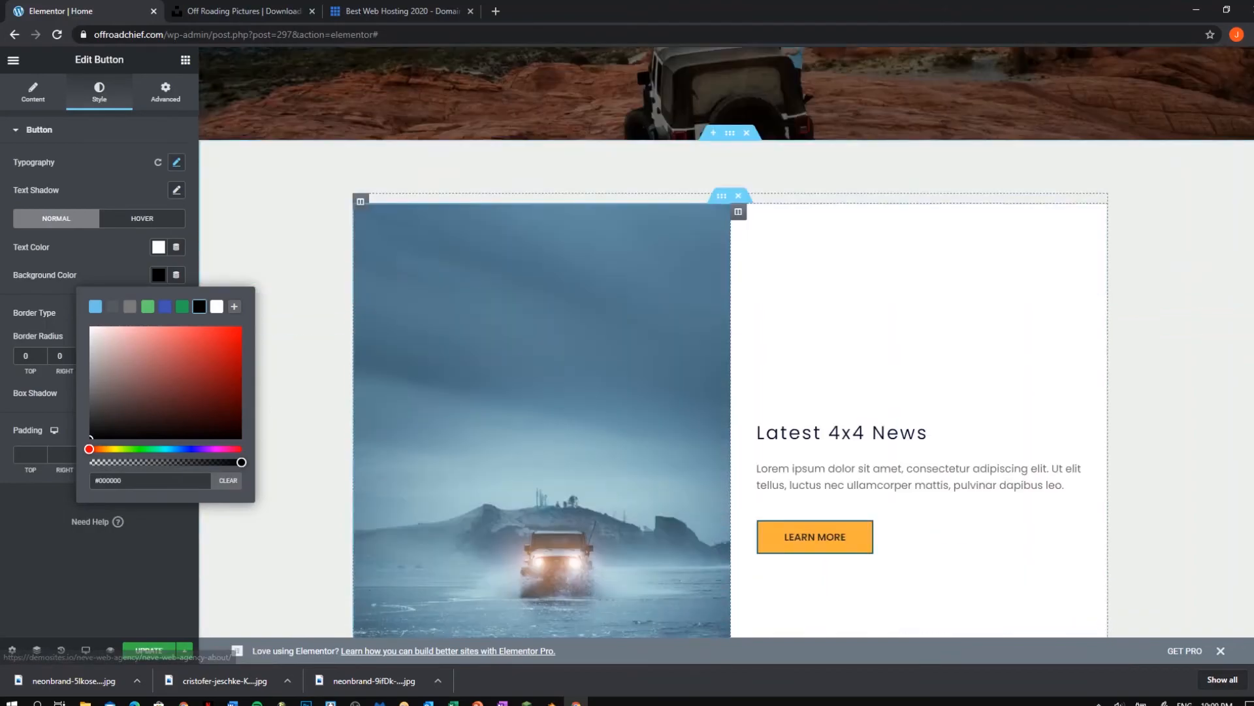
{"action": "left_click", "coordinate": [814, 397]}
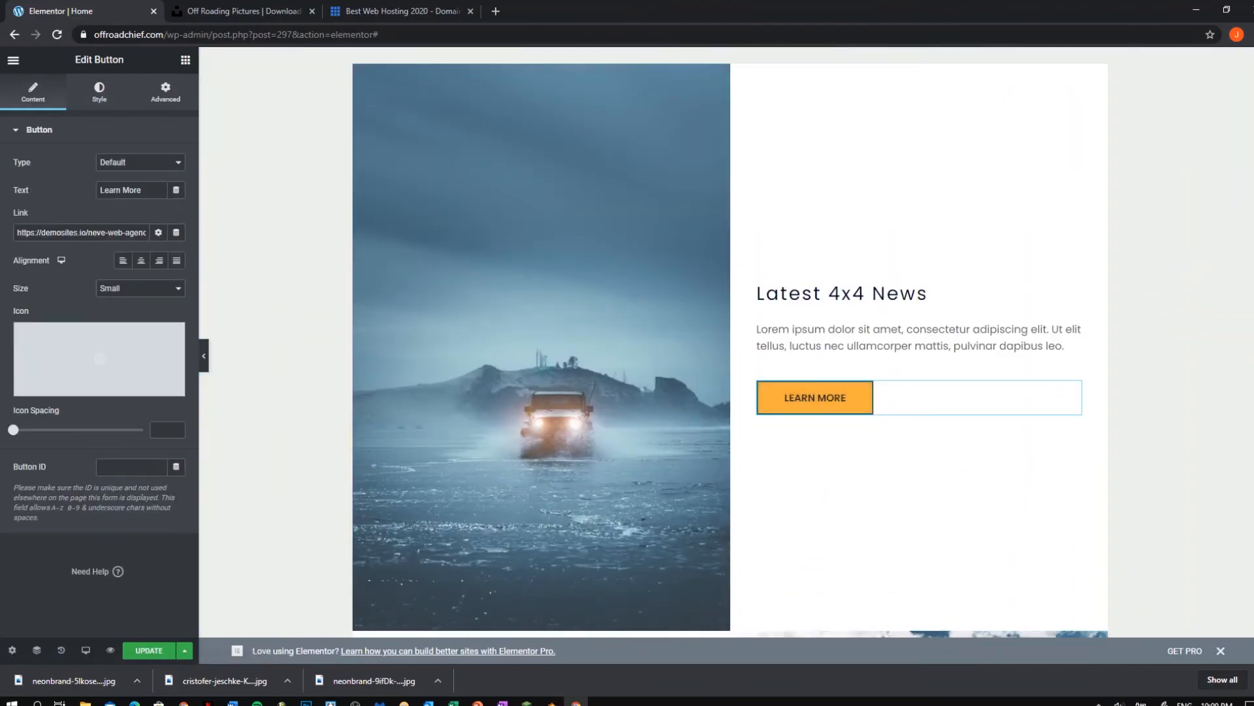
{"action": "left_click", "coordinate": [99, 91]}
{"action": "left_click", "coordinate": [159, 275]}
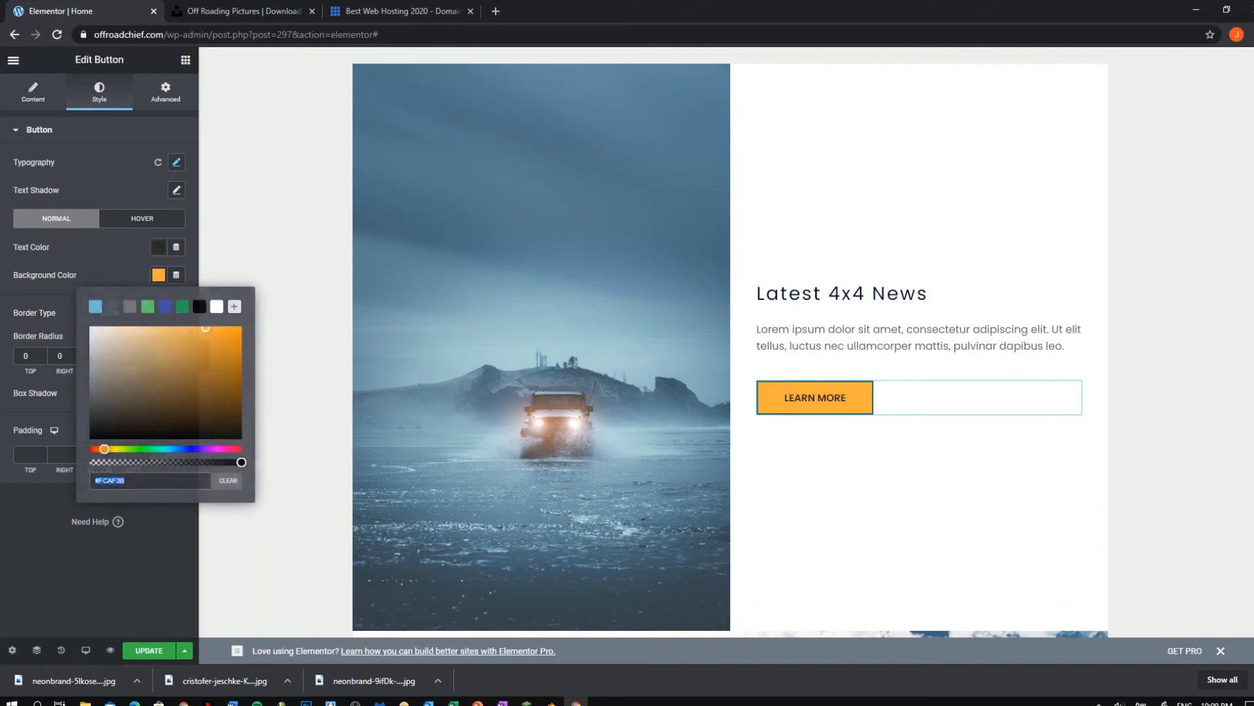
{"action": "type", "text": "#61CE70"}
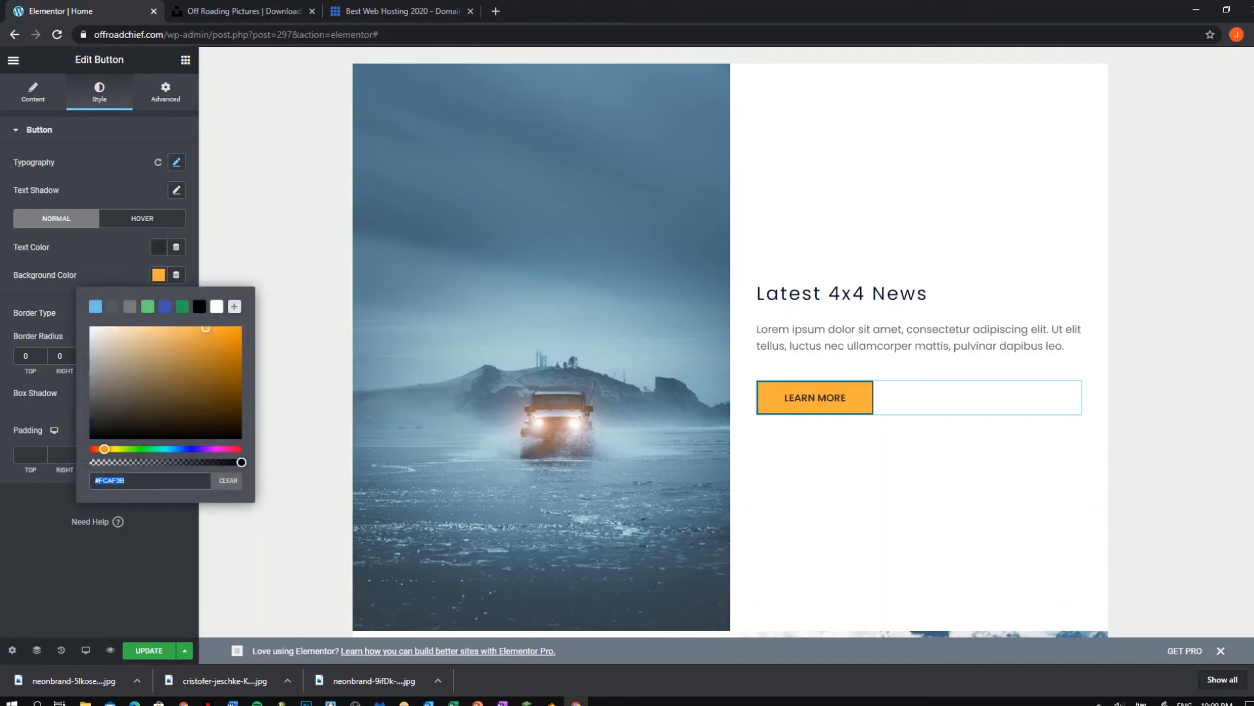
{"action": "type", "text": "#61CE70"}
{"action": "left_click", "coordinate": [199, 306]}
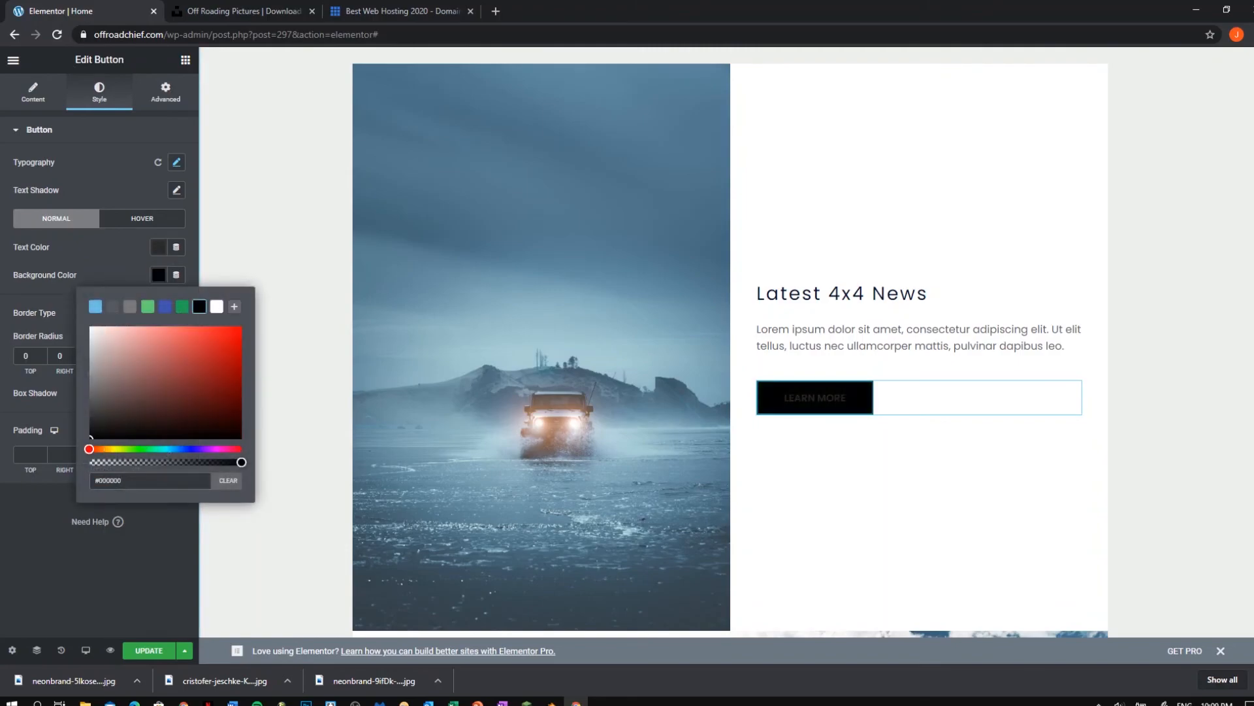
Set the text color of the "Latest 4x4 News" Learn More button to white (#FFFFFF).
{"action": "scroll", "coordinate": [725, 343], "scroll_direction": "up", "scroll_amount": 8}
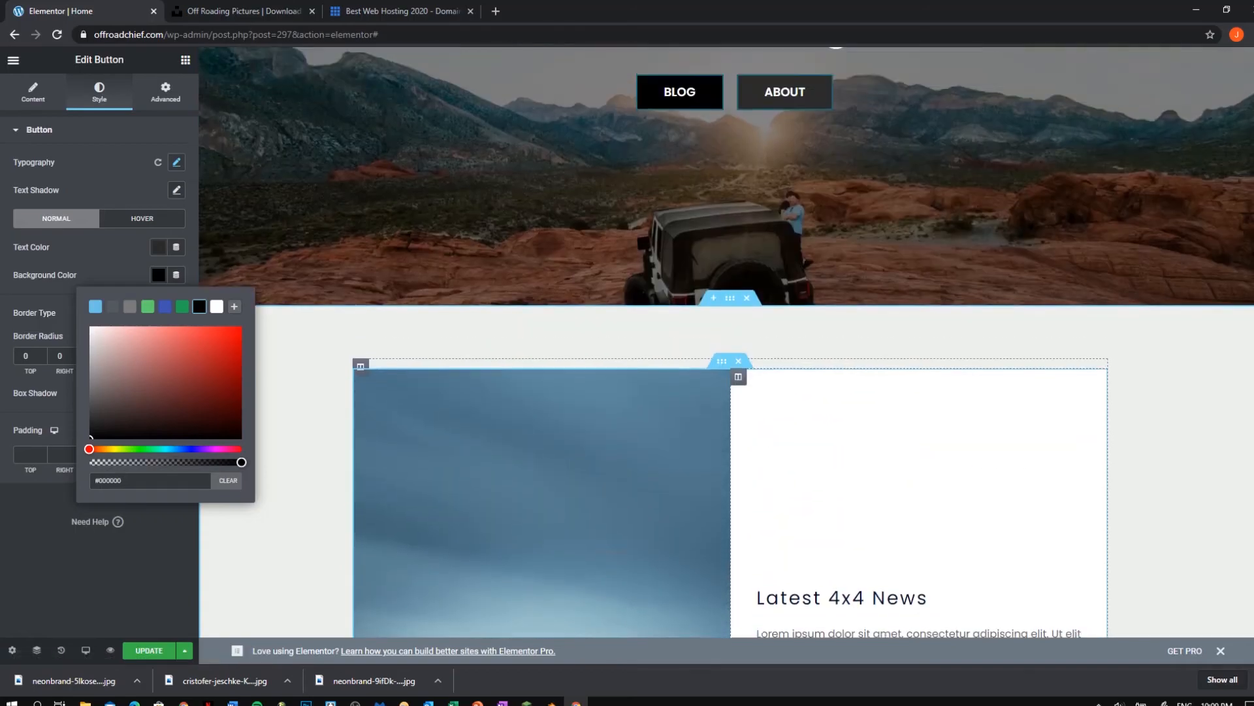
{"action": "scroll", "coordinate": [725, 343], "scroll_direction": "down", "scroll_amount": 8}
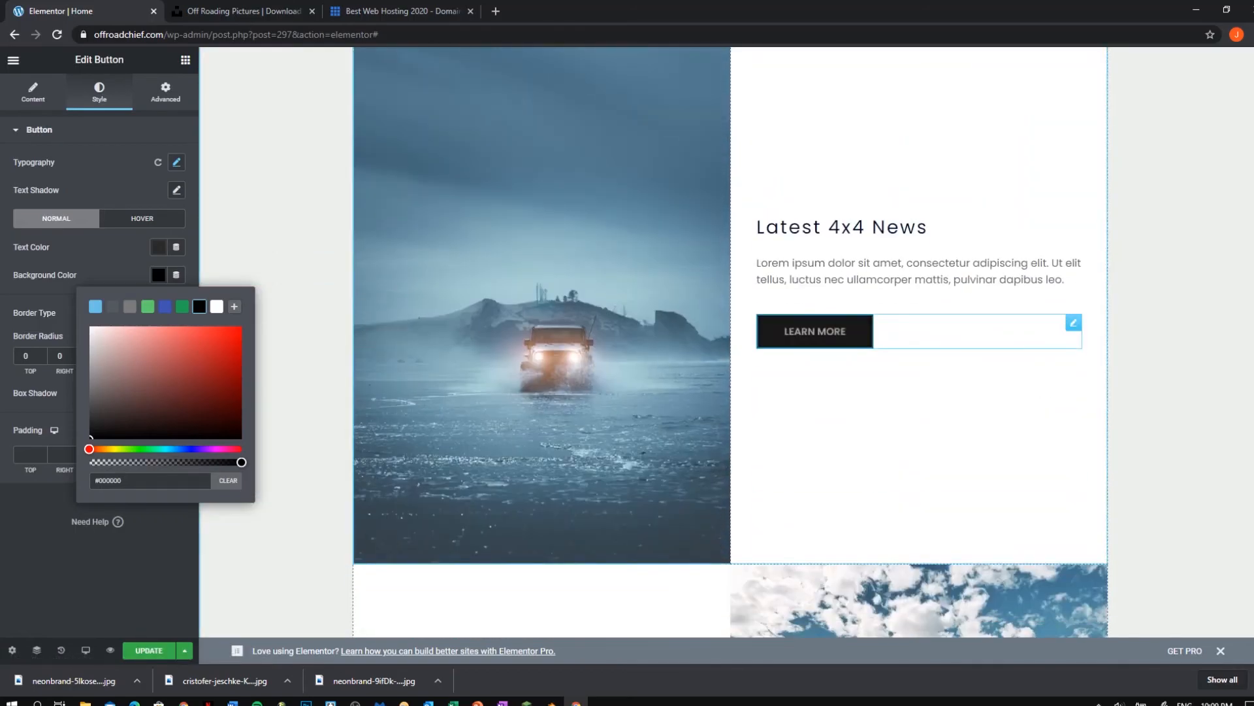
{"action": "left_click", "coordinate": [158, 247]}
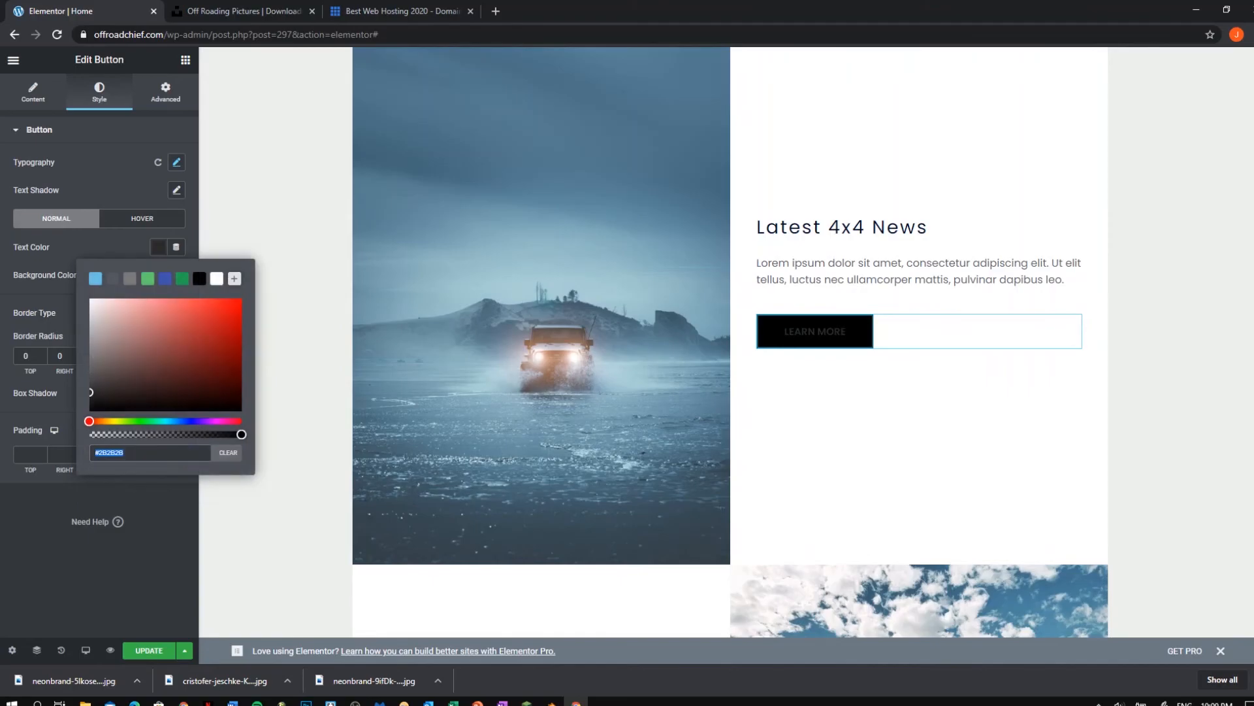
{"action": "left_click", "coordinate": [217, 279]}
Give the Learn More button under "Off Roading Tips and Tricks" a black background and white text (#FFFFFF).
{"action": "scroll", "coordinate": [468, 358], "scroll_direction": "down", "scroll_amount": 6}
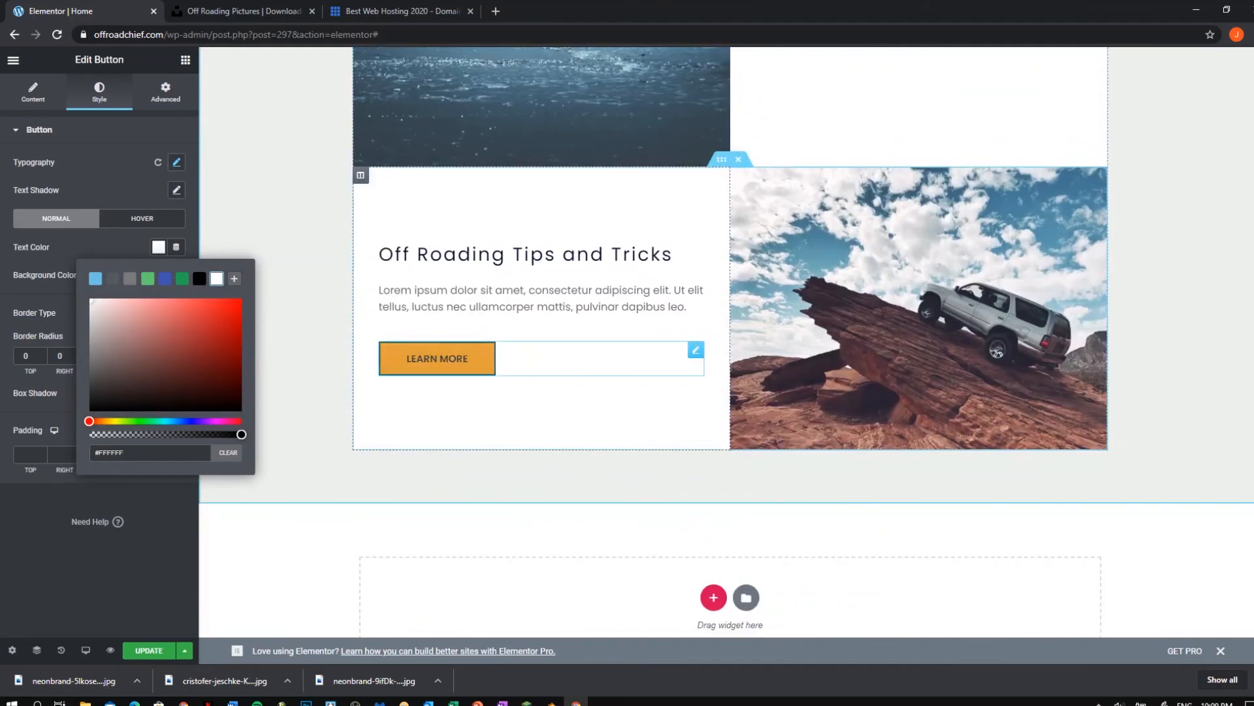
{"action": "left_click", "coordinate": [469, 358]}
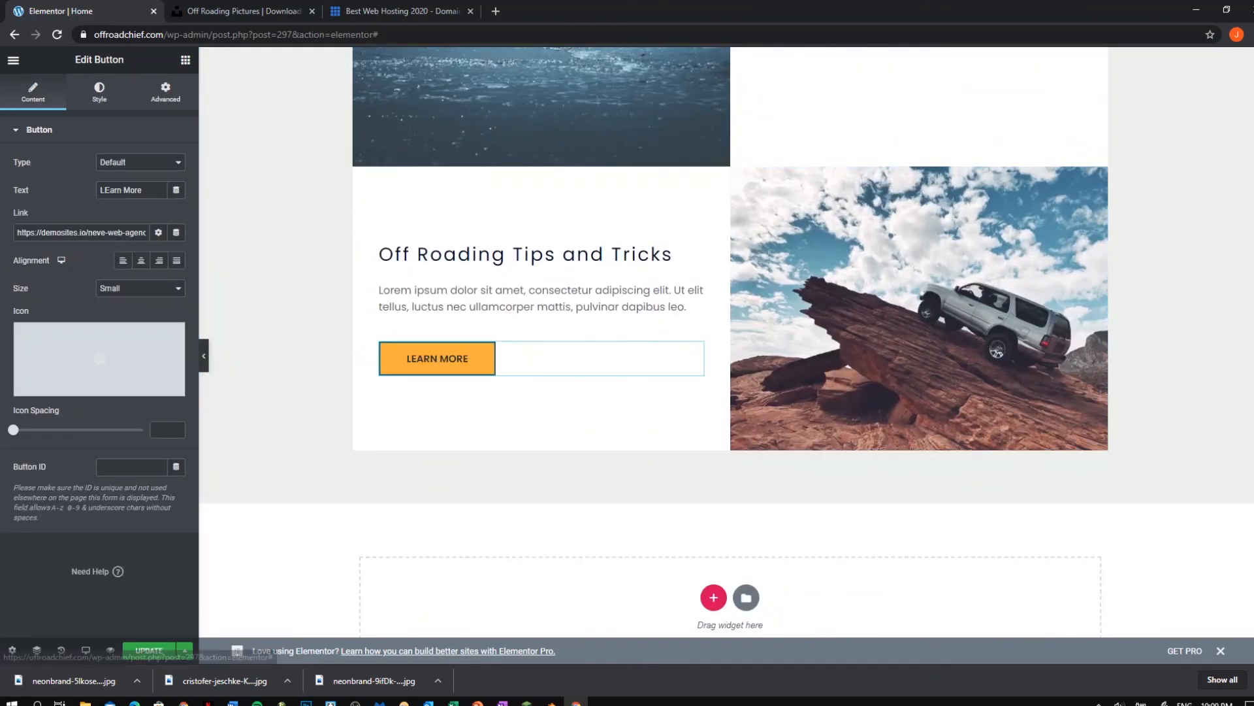
{"action": "left_click", "coordinate": [99, 92]}
{"action": "left_click", "coordinate": [158, 274]}
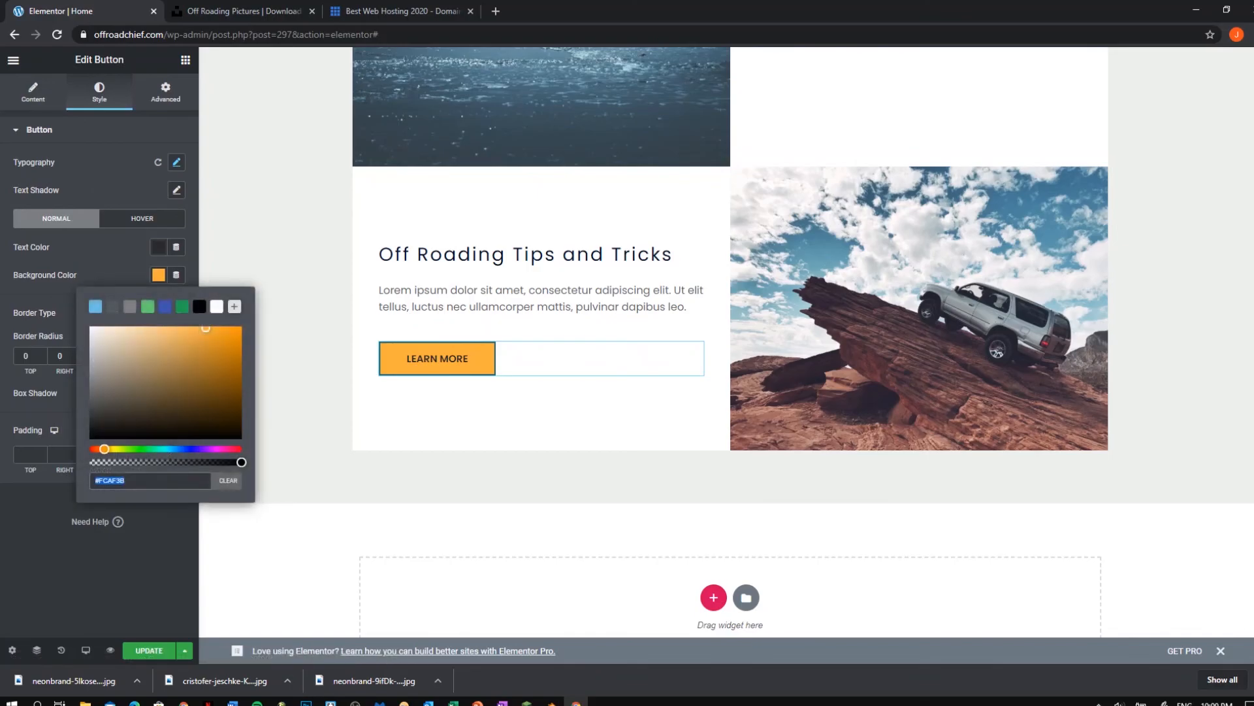
{"action": "type", "text": "#2B2B2B"}
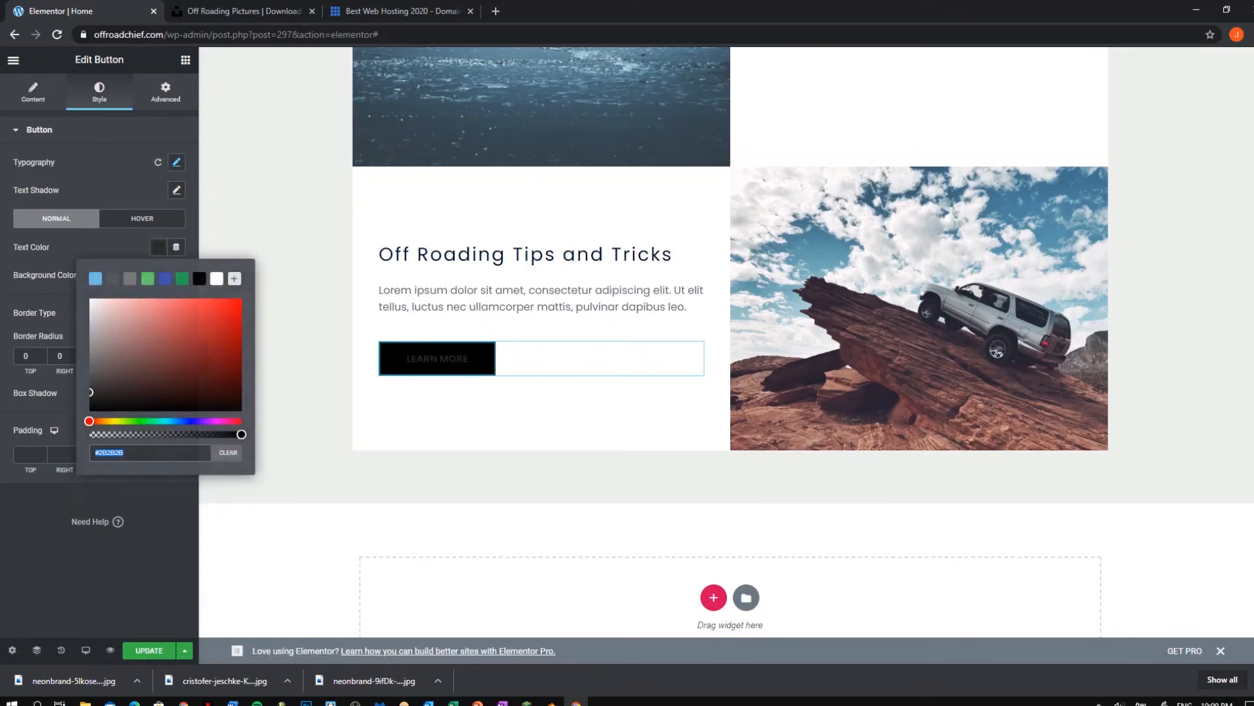
{"action": "left_click", "coordinate": [217, 279]}
{"action": "scroll", "coordinate": [542, 366], "scroll_direction": "up", "scroll_amount": 11}
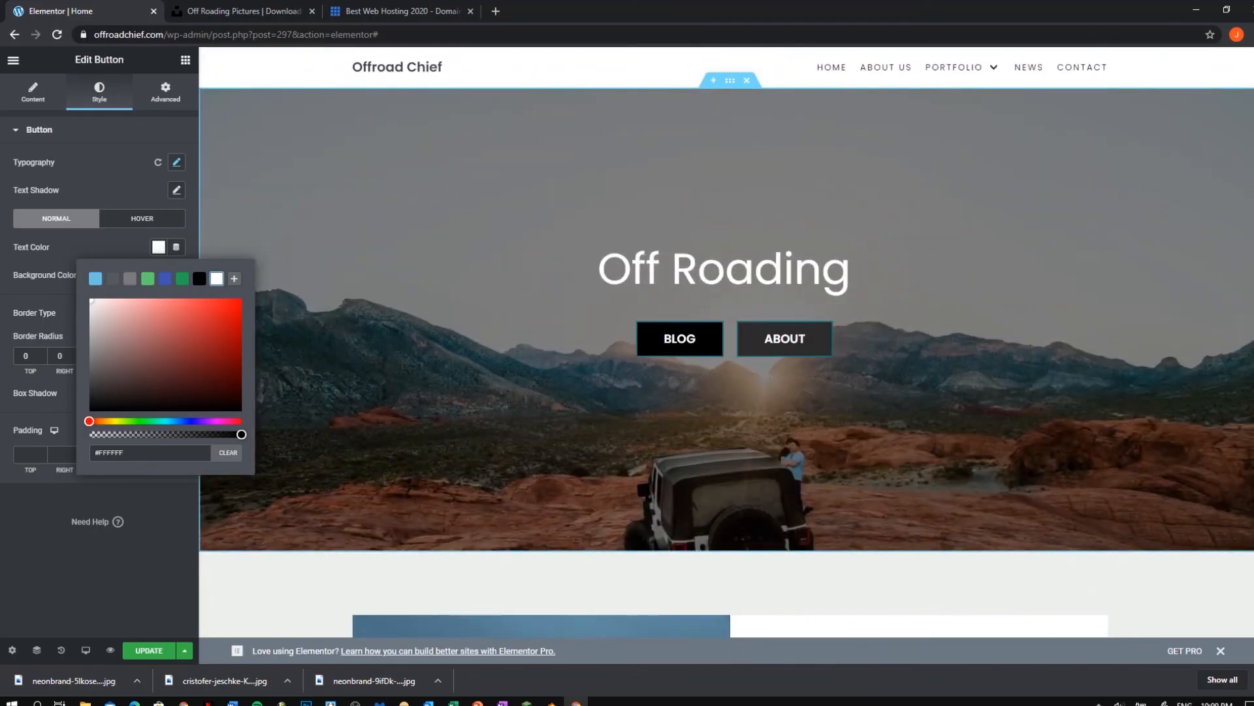
{"action": "left_click", "coordinate": [131, 562]}
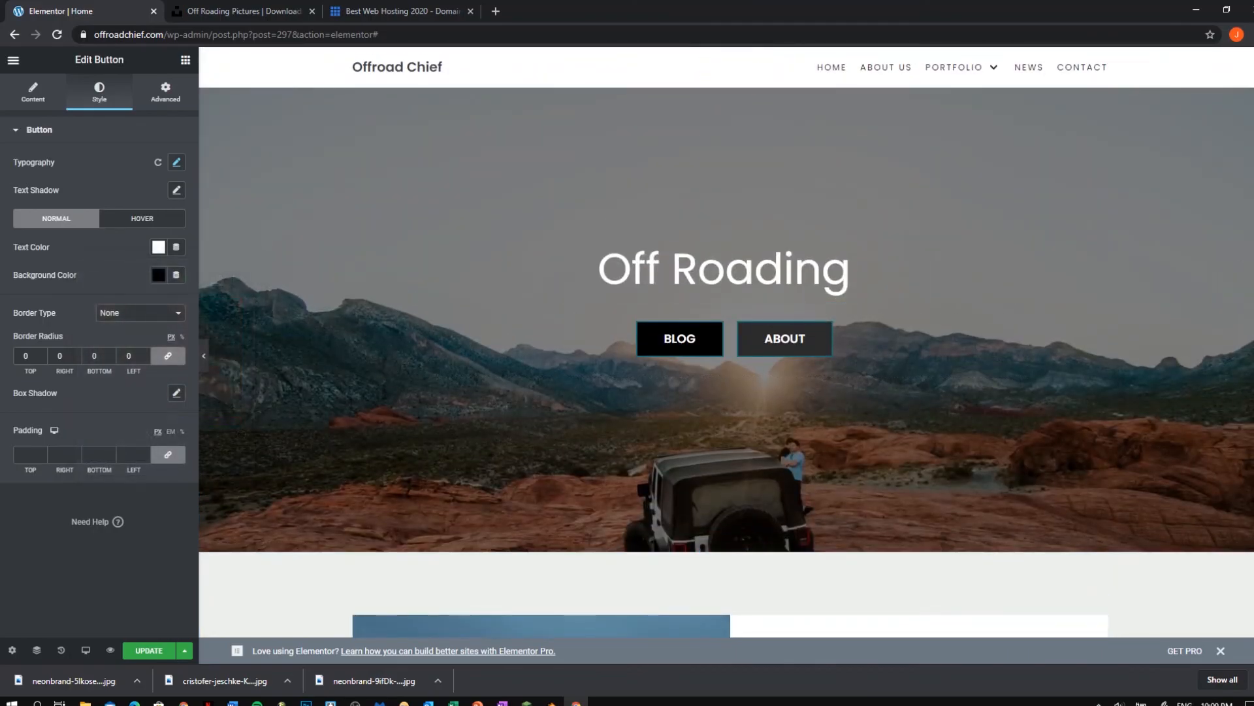